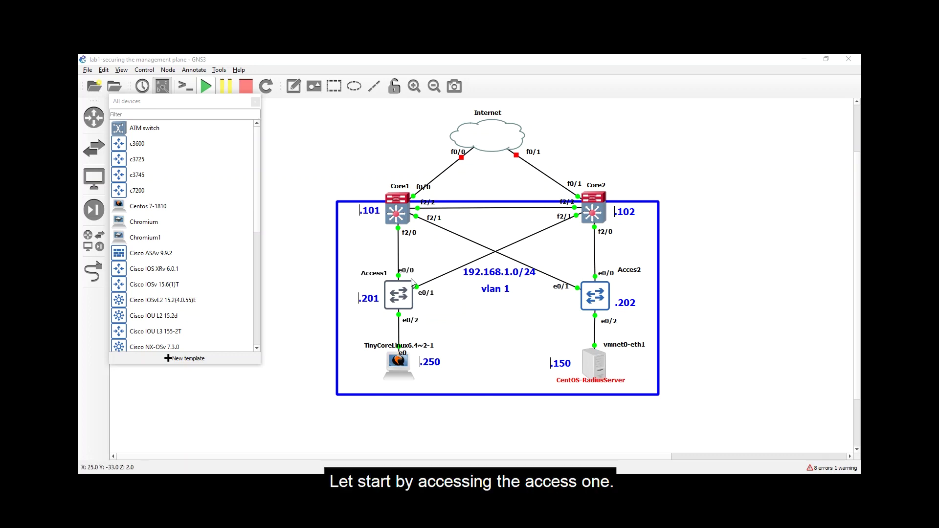
# Open the context menu of the Access1 switch on the GNS3 canvas
pyautogui.rightClick(406, 290)
# Open a console session to Access1 and list its exec commands with ?
pyautogui.click(457, 86)
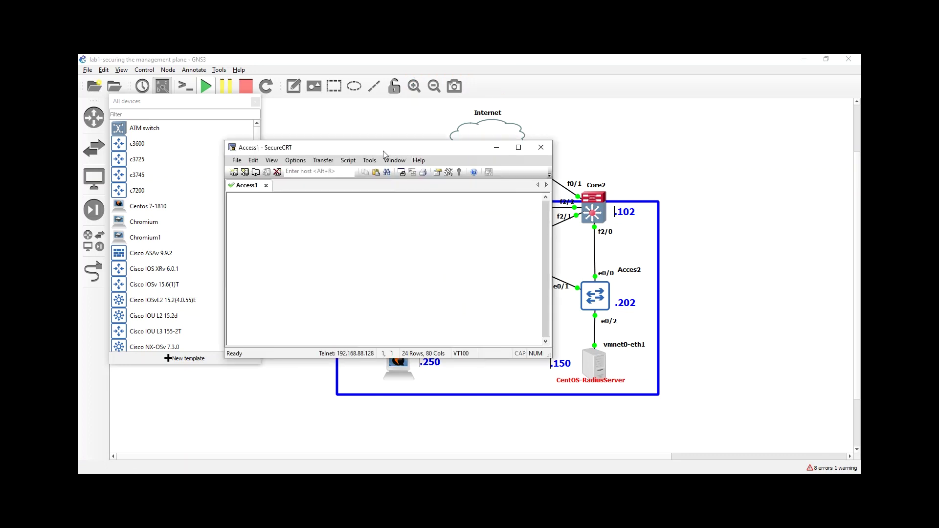
pyautogui.press('Return')
pyautogui.write('?')
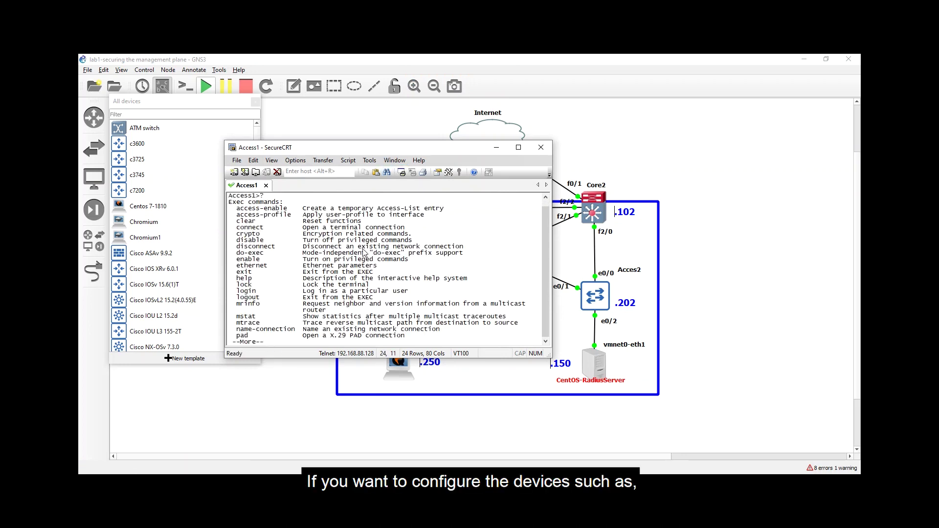
pyautogui.press('space')
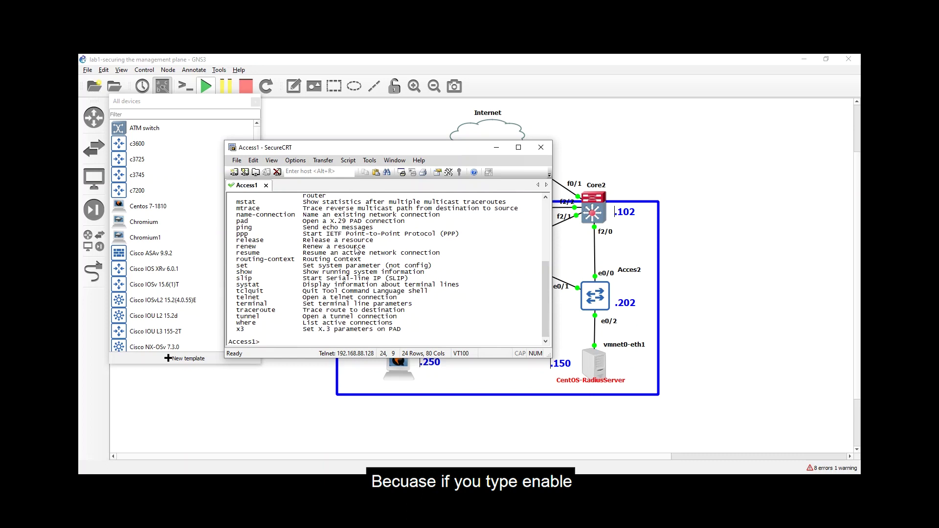
# Enter privileged exec mode on Access1 with enable
pyautogui.write('ena')
pyautogui.press('Tab')
pyautogui.press('Return')
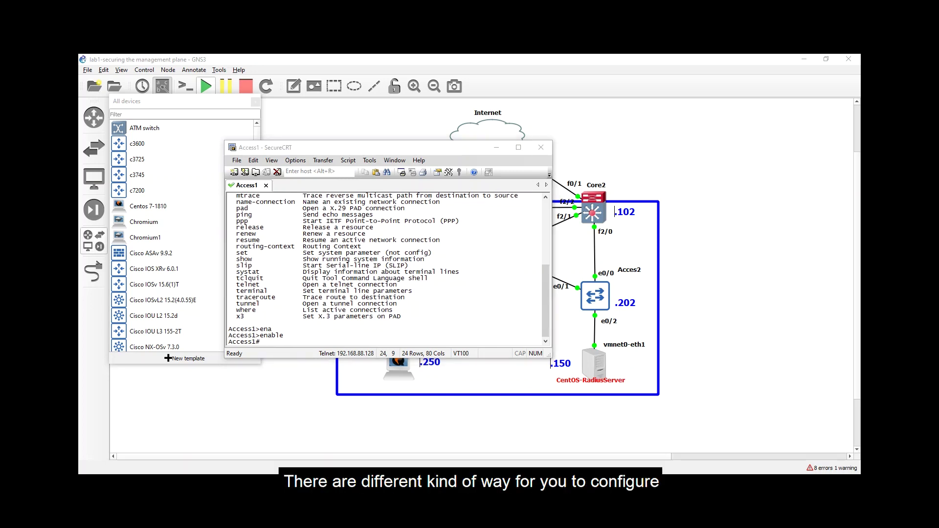
# Set a plaintext enable password on Access1 from global configuration mode
pyautogui.click(275, 309)
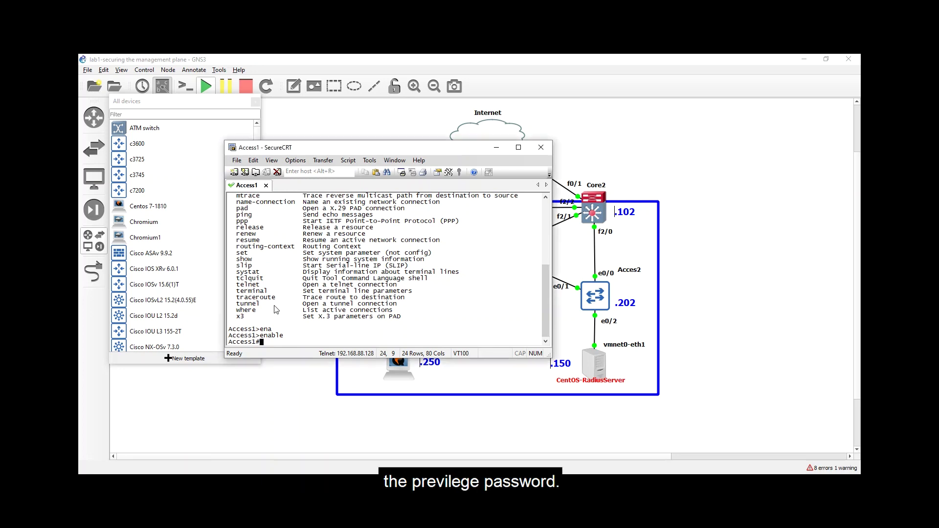
pyautogui.write('confi')
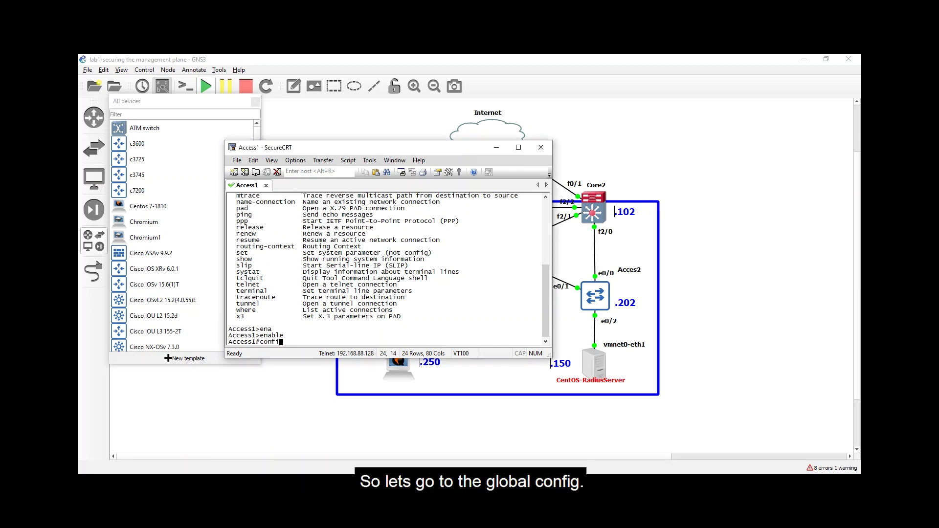
pyautogui.press('Tab')
pyautogui.write('ter')
pyautogui.press('Tab')
pyautogui.press('Return')
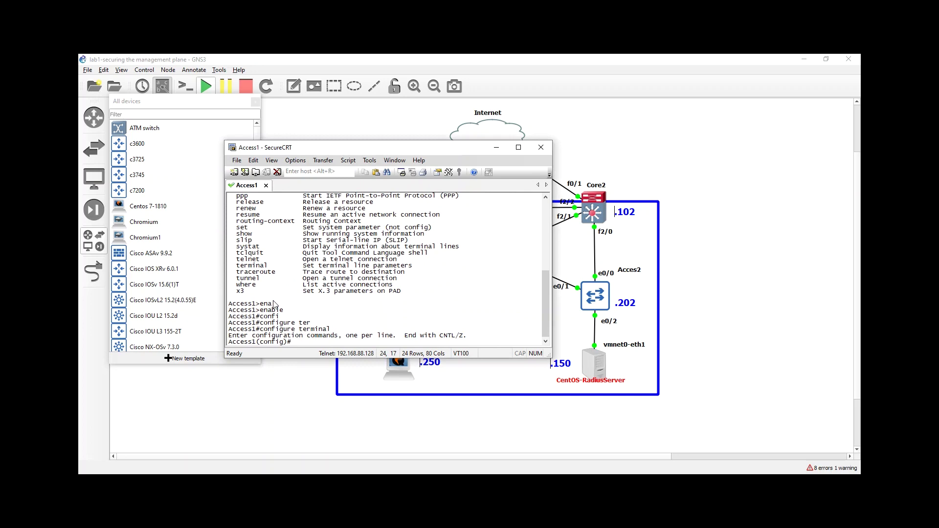
pyautogui.write('ena')
pyautogui.press('Tab')
pyautogui.write('pass')
pyautogui.press('Tab')
pyautogui.write('pass')
pyautogui.press('Return')
pyautogui.write('end')
pyautogui.press('Return')
# Disable, re-enter enable with the new password, and view 'show run | sec ena'
pyautogui.write('disa')
pyautogui.press('Tab')
pyautogui.press('Return')
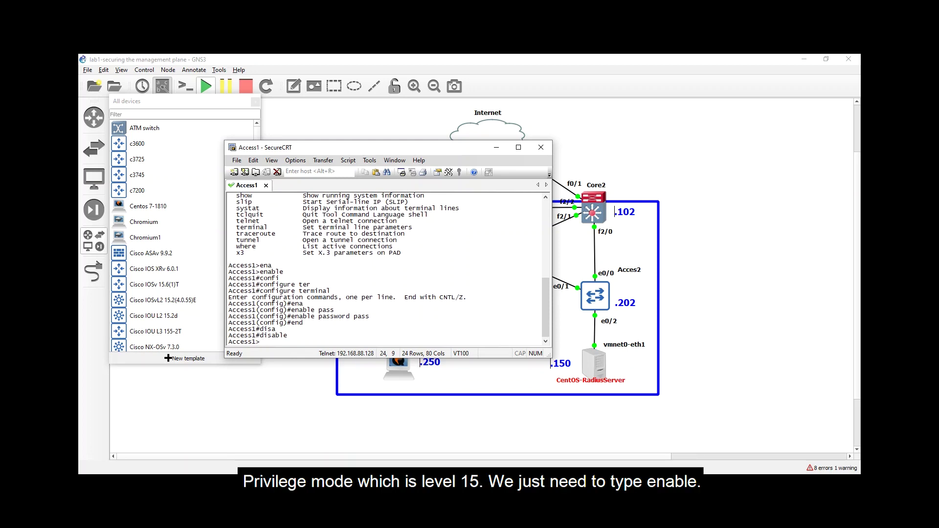
pyautogui.write('ena')
pyautogui.press('Tab')
pyautogui.press('Return')
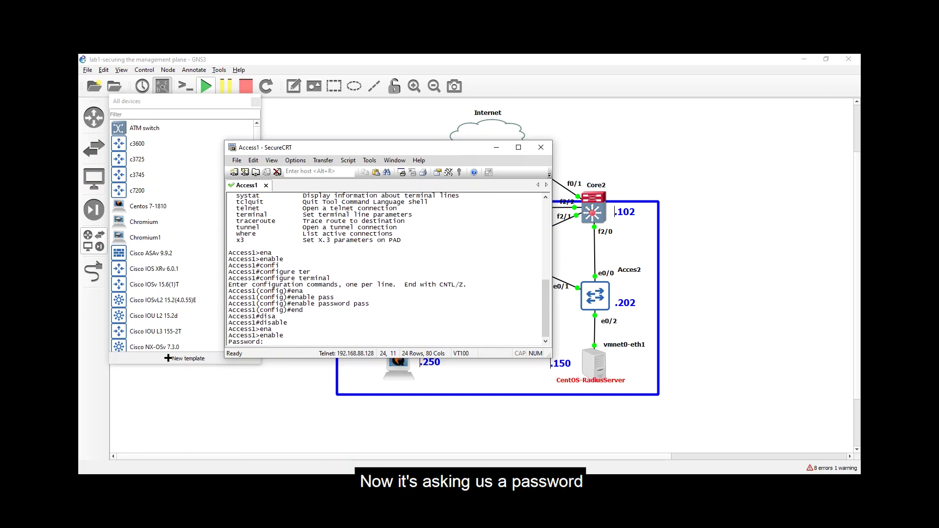
pyautogui.write('pass')
pyautogui.press('Return')
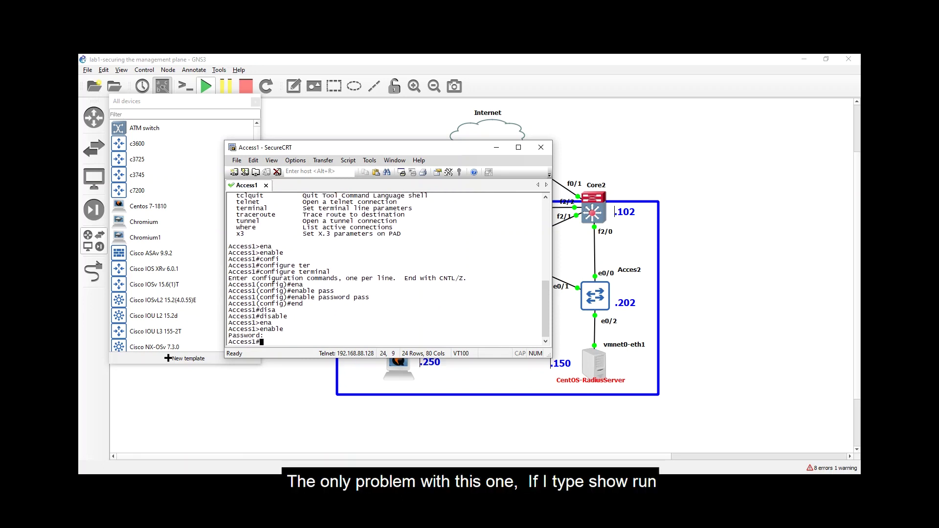
pyautogui.write('show run | sec ')
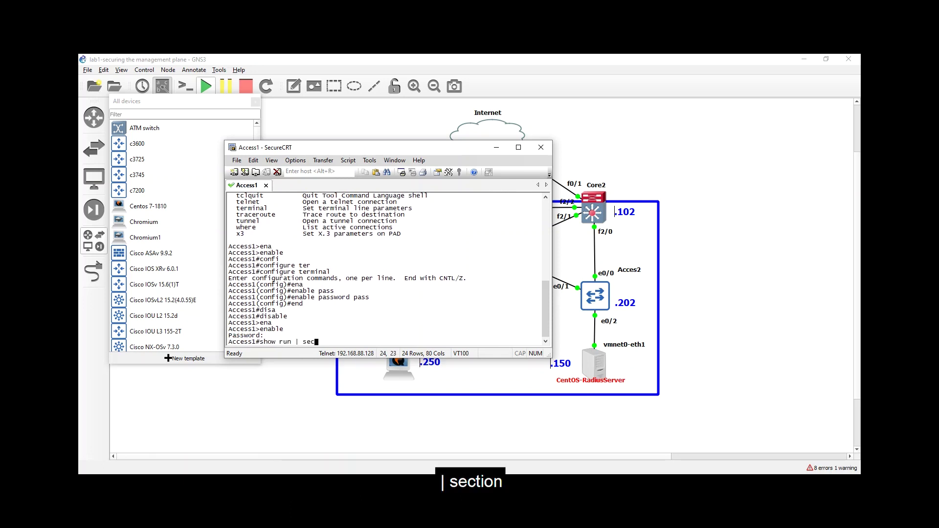
pyautogui.write('ena')
pyautogui.press('Return')
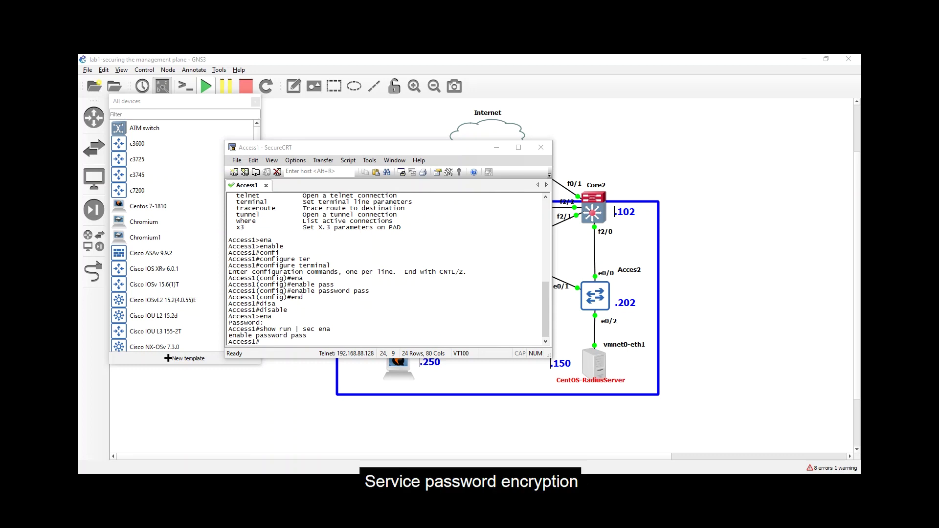
# Turn on service password-encryption on Access1
pyautogui.click(324, 311)
pyautogui.write('con')
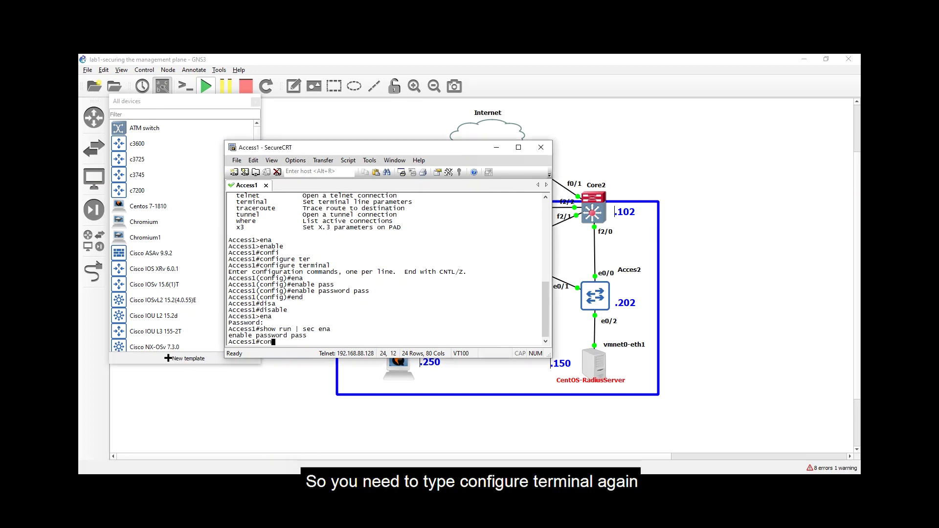
pyautogui.write('fi')
pyautogui.press('Tab')
pyautogui.write('ter')
pyautogui.press('Tab')
pyautogui.press('Return')
pyautogui.write('service')
pyautogui.press('Tab')
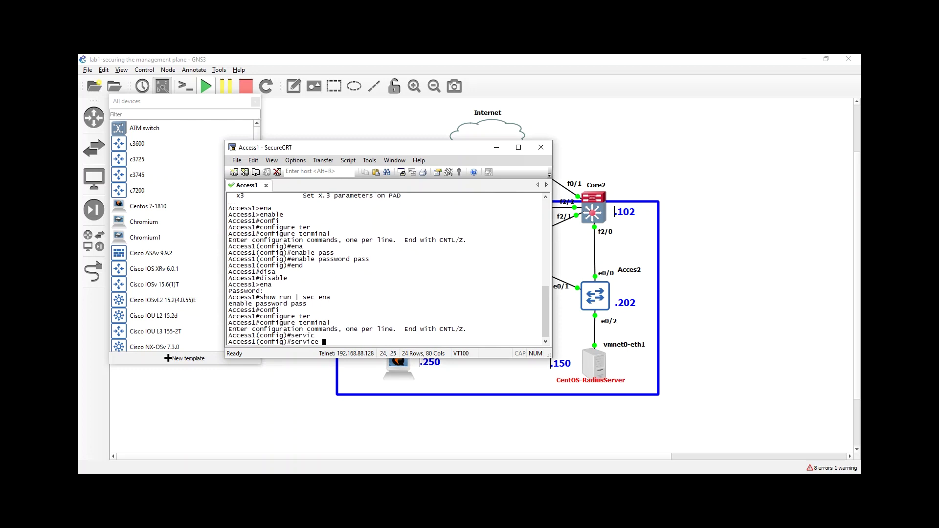
pyautogui.write('pass')
pyautogui.press('Tab')
pyautogui.press('Return')
pyautogui.write('end')
pyautogui.press('Return')
# Select the type 7 string in 'show run | sec ena' and search 'decrypt level 7 password' in a browser
pyautogui.write('show run ')
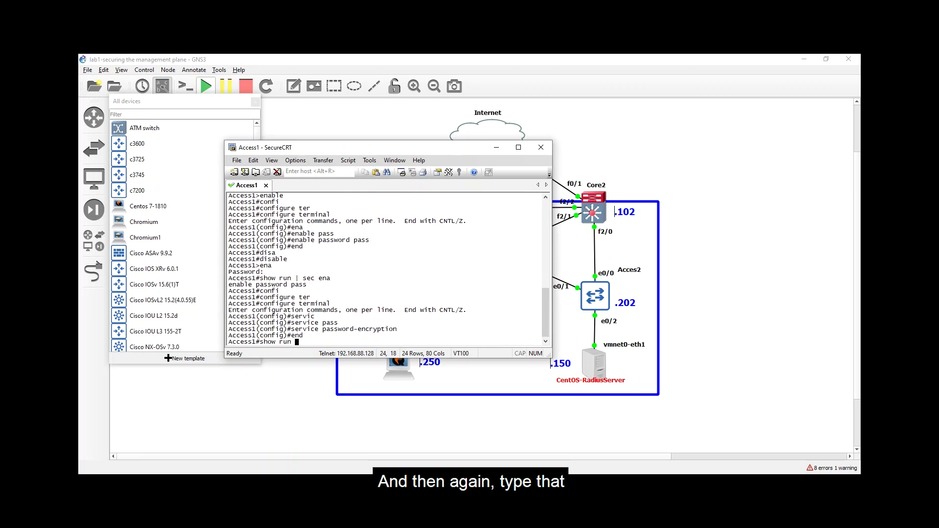
pyautogui.write('| sec ena')
pyautogui.press('Return')
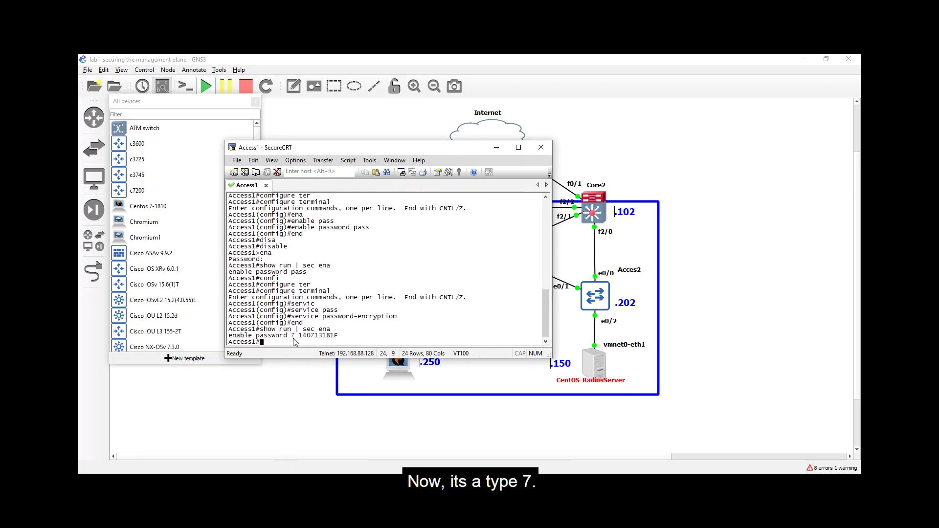
pyautogui.moveTo(299, 337); pyautogui.dragTo(335, 338)
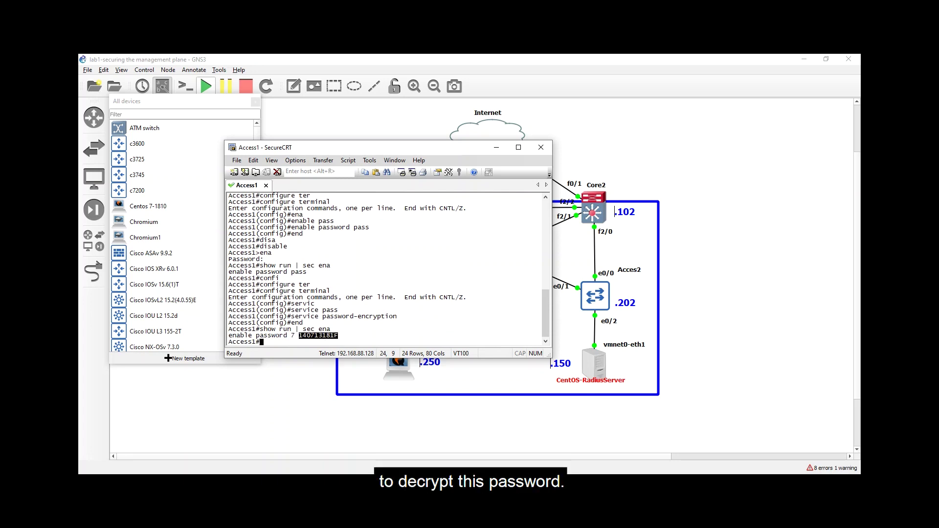
pyautogui.hotkey('alt', 'Tab')
pyautogui.write('decrypt')
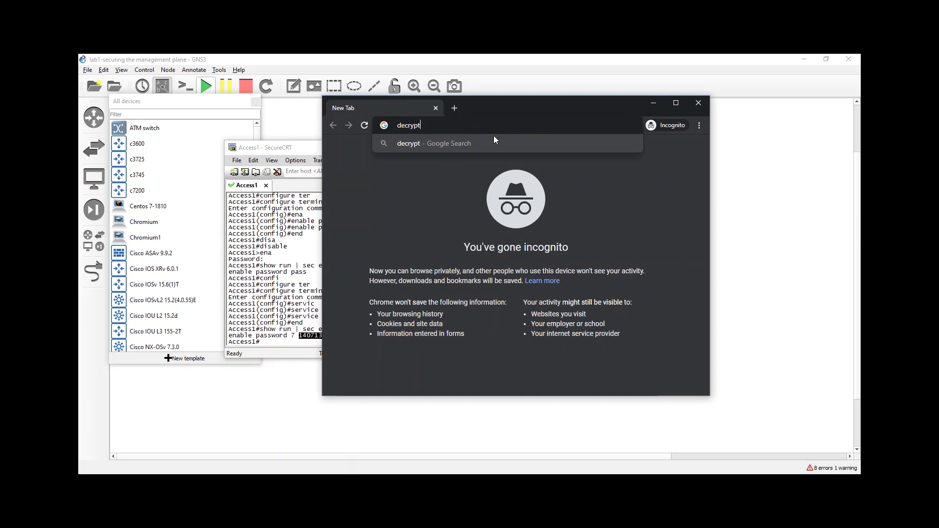
pyautogui.write(' level 7 password')
# Paste the type 7 string into the iBeast Cisco Type 7 decrypt tool to reveal the plaintext
pyautogui.press('Return')
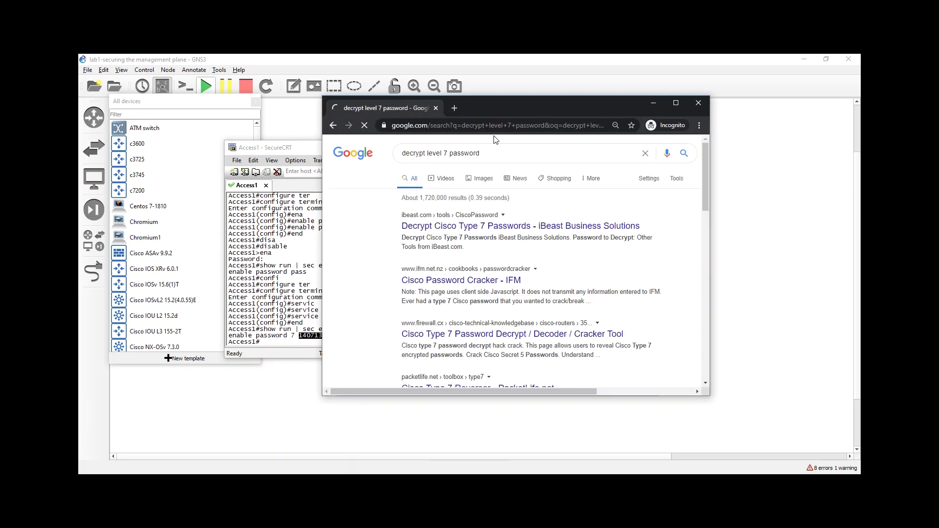
pyautogui.click(459, 227)
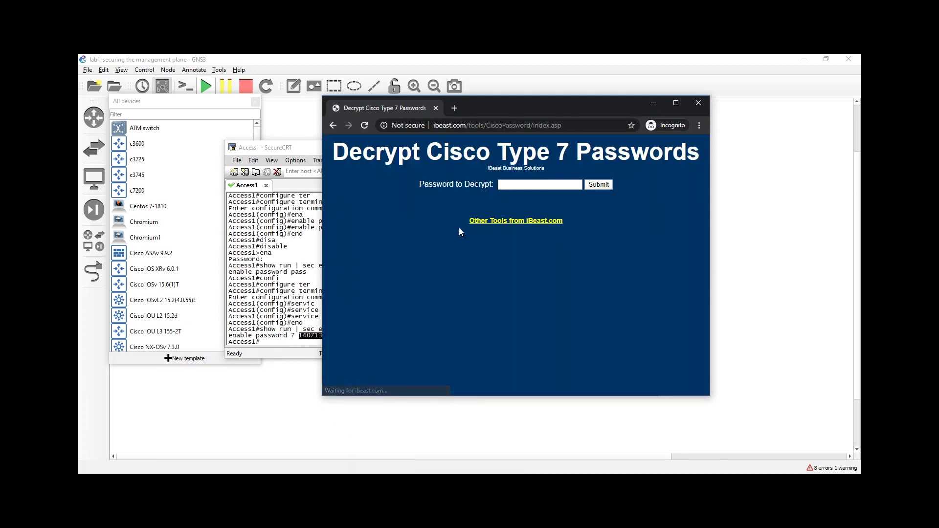
pyautogui.click(309, 338)
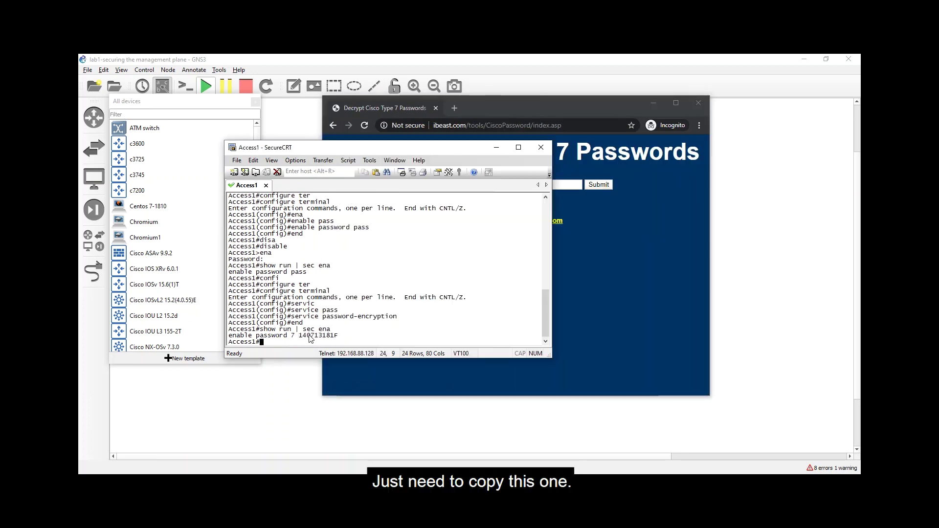
pyautogui.moveTo(337, 336); pyautogui.dragTo(299, 335)
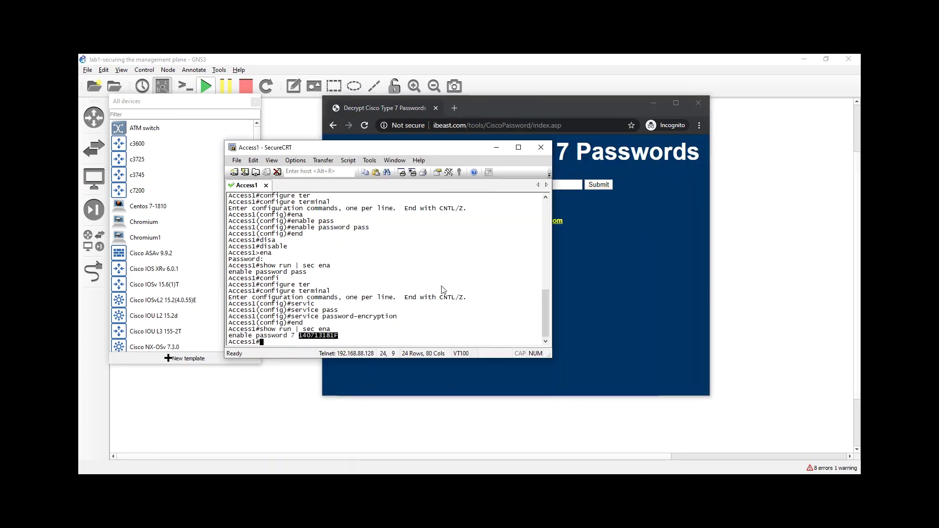
pyautogui.click(567, 184)
pyautogui.hotkey('ctrl', 'v')
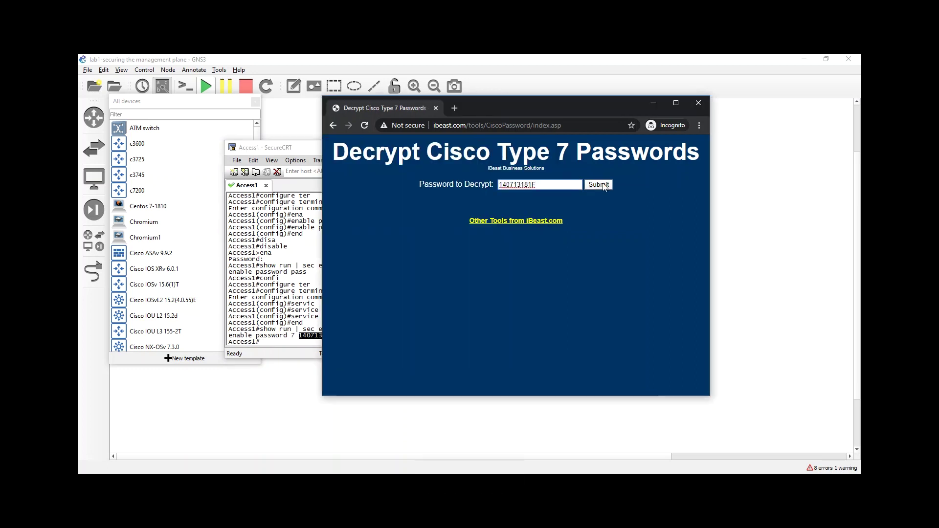
pyautogui.click(599, 185)
pyautogui.moveTo(577, 191); pyautogui.dragTo(551, 191)
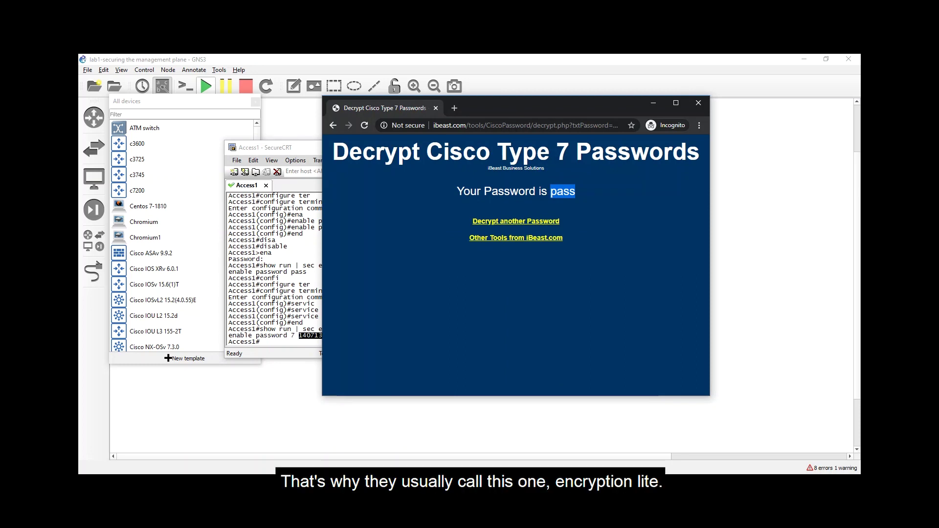
pyautogui.hotkey('alt', 'Tab')
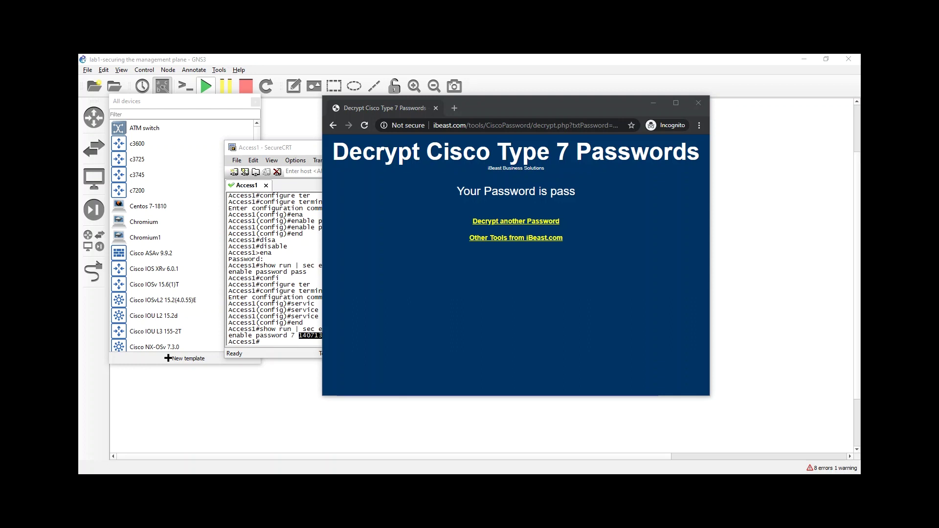
# Remove the plaintext enable password from Access1 with 'no enable password'
pyautogui.click(303, 292)
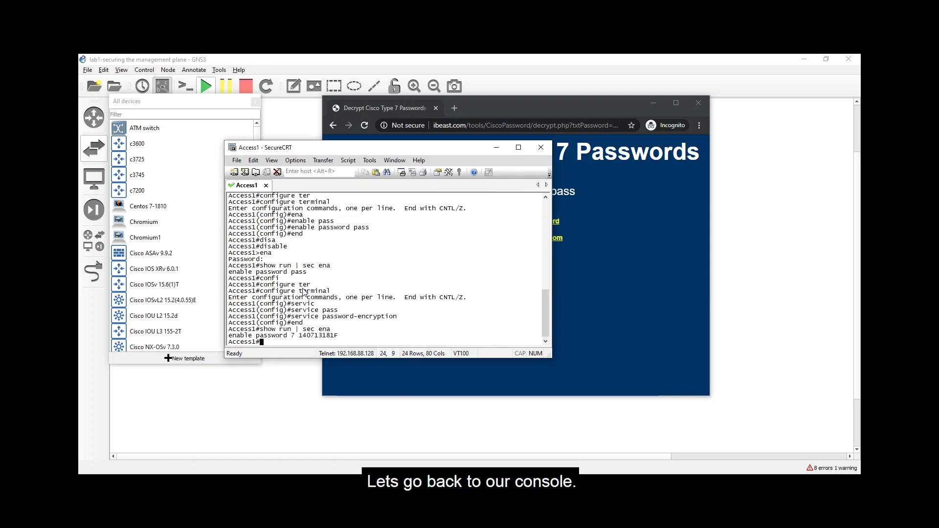
pyautogui.write('conf t')
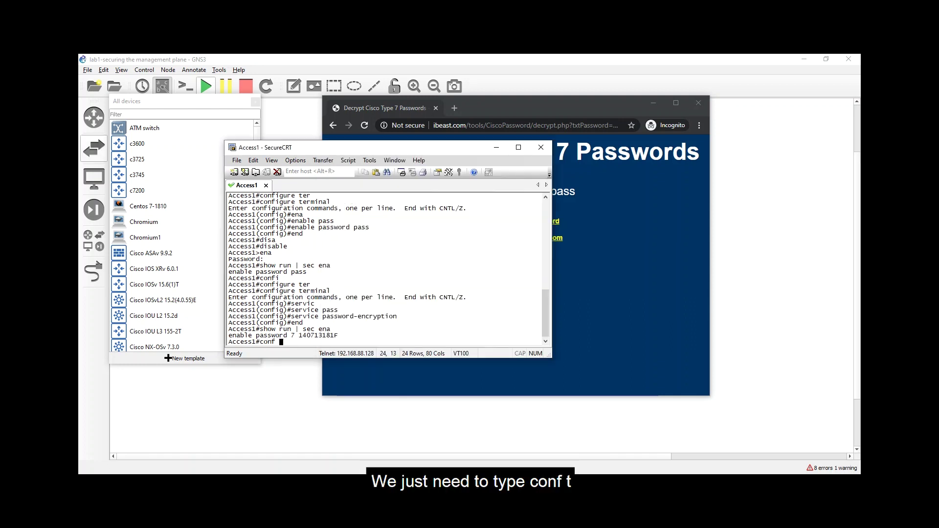
pyautogui.press('Return')
pyautogui.write('no ena')
pyautogui.press('Tab')
pyautogui.write('pas')
pyautogui.press('Tab')
pyautogui.write('pass')
pyautogui.press('Return')
# Set an enable secret with the same password and confirm show run stores it as type 5
pyautogui.write('ena')
pyautogui.press('Tab')
pyautogui.write('sec')
pyautogui.press('Tab')
pyautogui.write('pass')
pyautogui.press('Return')
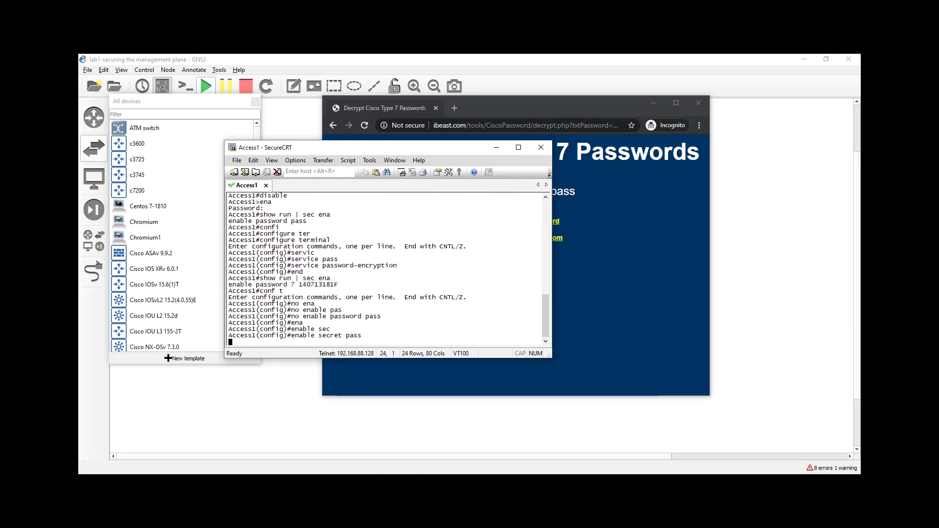
pyautogui.write('end')
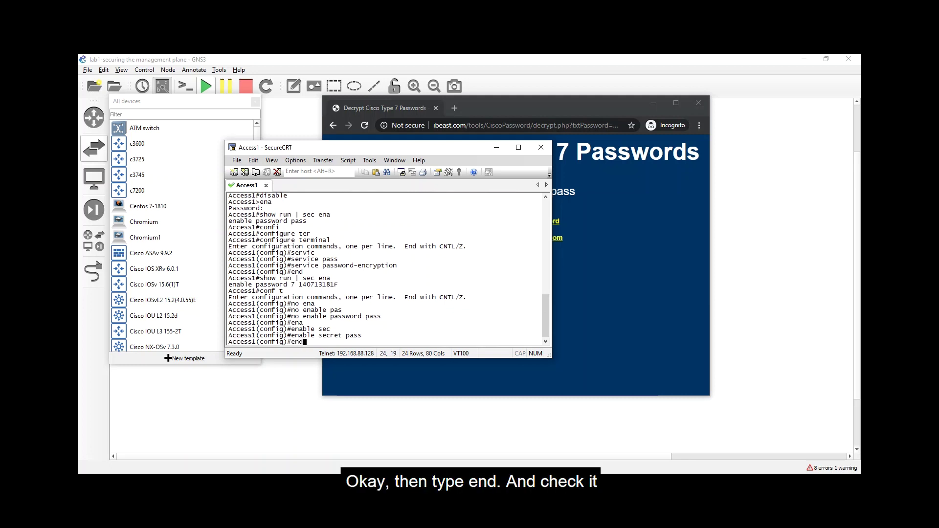
pyautogui.press('Return')
pyautogui.write('show run | sec ena')
pyautogui.press('Return')
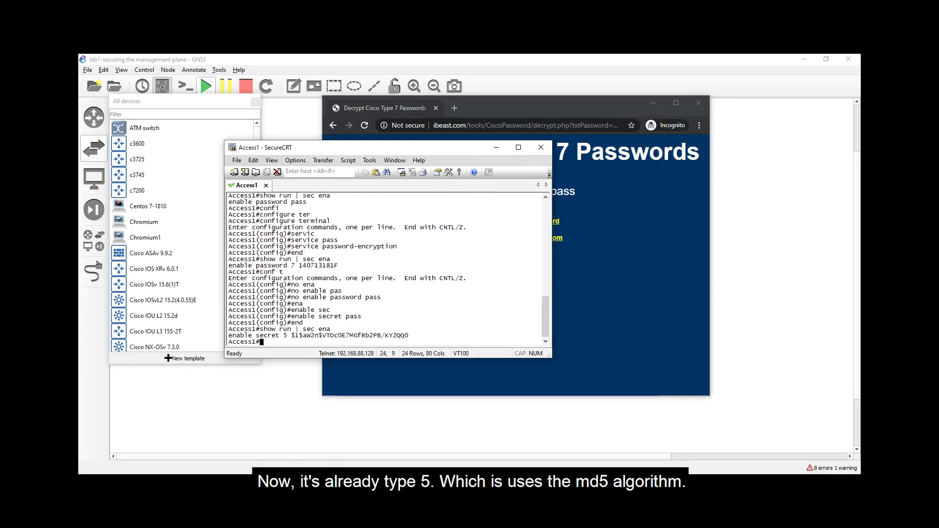
pyautogui.doubleClick(286, 336)
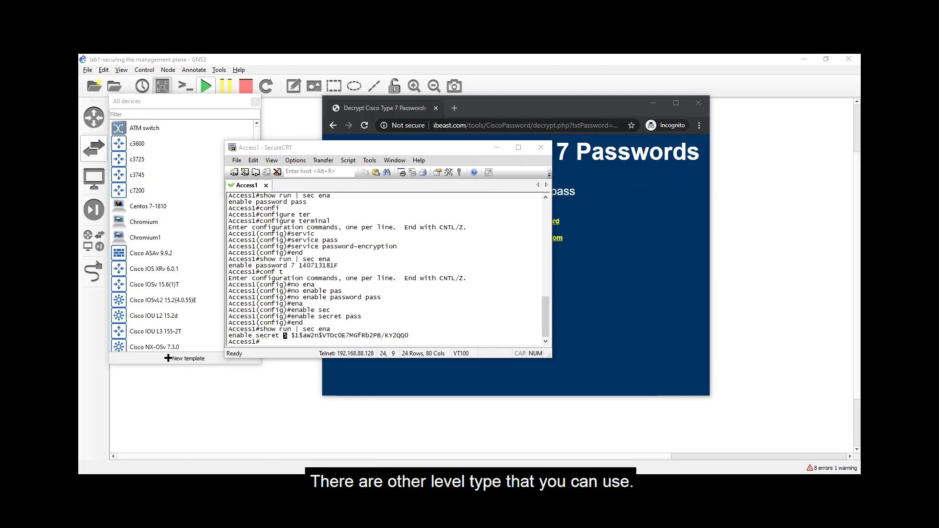
pyautogui.moveTo(361, 159); pyautogui.dragTo(379, 146)
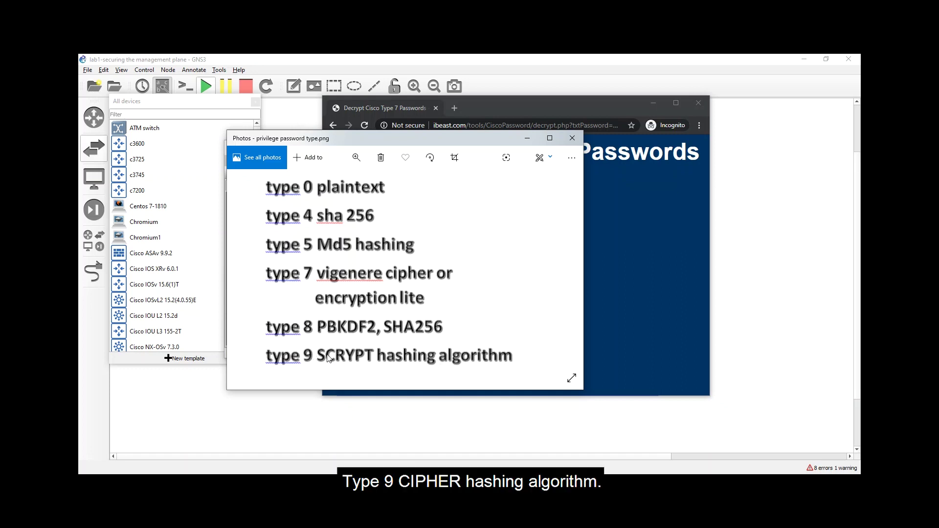
# Switch from the password types image back to the Access1 console
pyautogui.hotkey('alt', 'Tab')
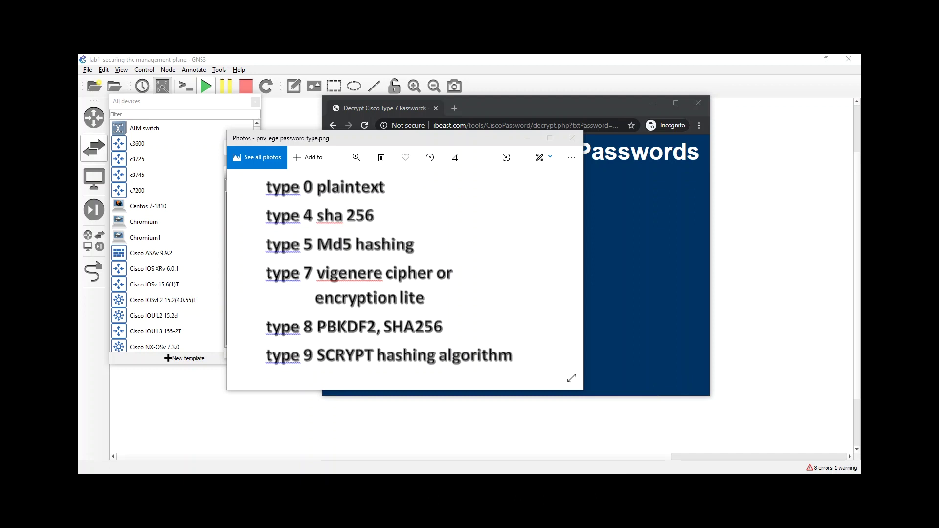
pyautogui.hotkey('alt', 'Tab')
# Remove the existing type 5 enable secret from Access1
pyautogui.write('conf t')
pyautogui.press('Return')
pyautogui.write('no ena')
pyautogui.press('Tab')
pyautogui.write('sec')
pyautogui.press('Tab')
pyautogui.write('pass')
pyautogui.press('Return')
# Set a new enable secret with 'enable algorithm-type scrypt secret'
pyautogui.write('ena')
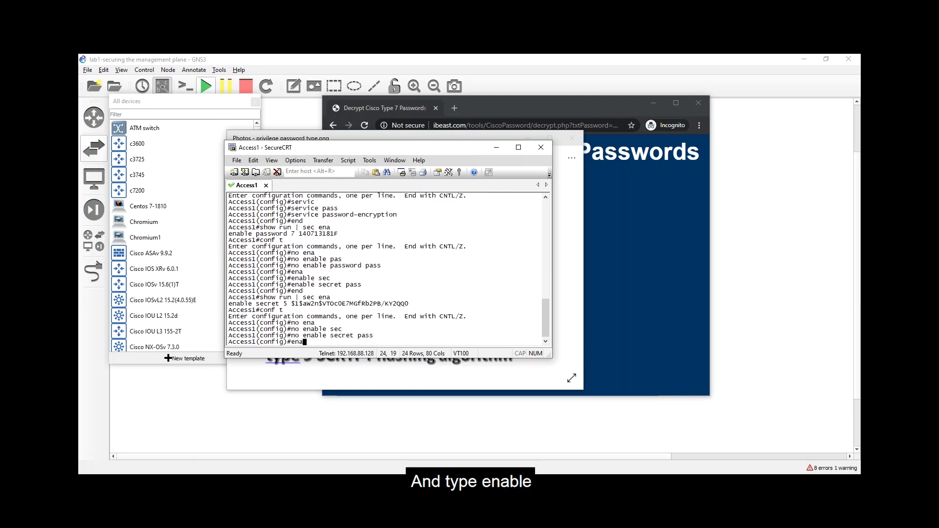
pyautogui.press('Tab')
pyautogui.write('algori')
pyautogui.press('Tab')
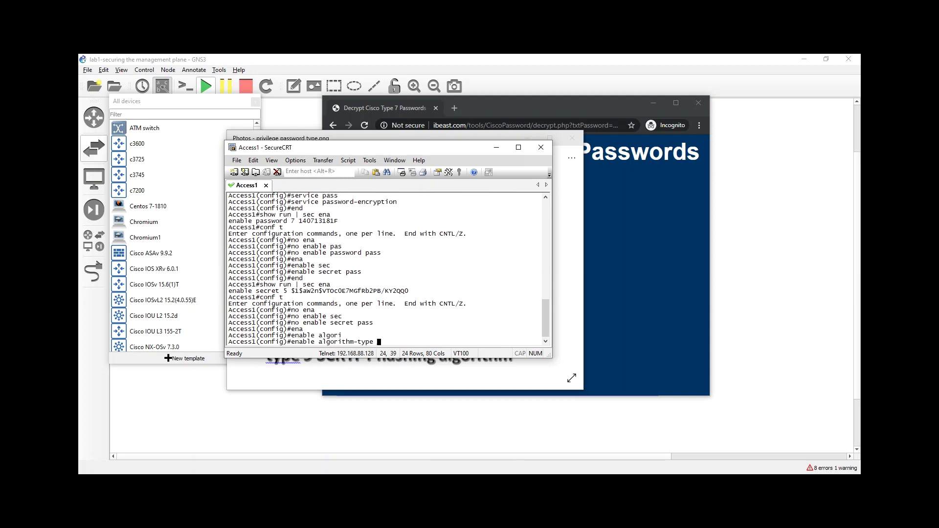
pyautogui.write('scr')
pyautogui.press('Tab')
pyautogui.write('sec')
pyautogui.press('Tab')
pyautogui.write('pass')
pyautogui.press('Return')
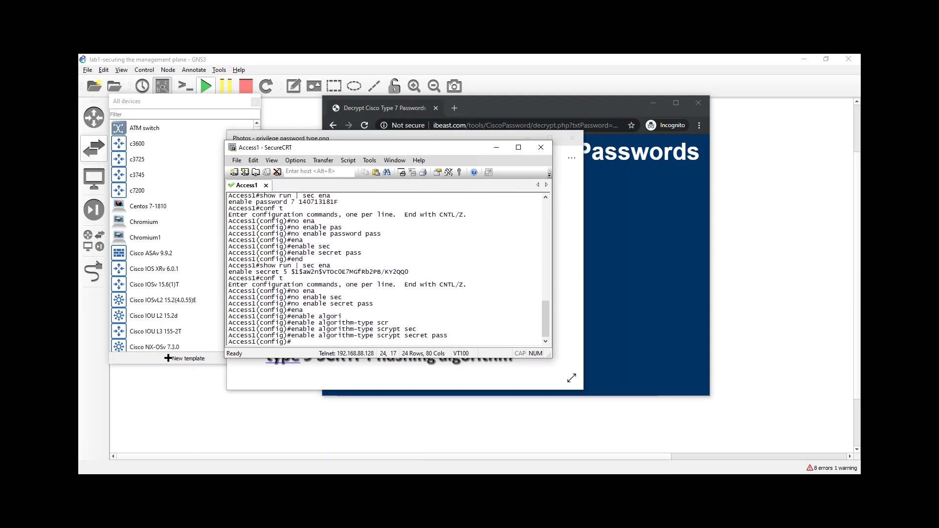
# Exit configuration and confirm 'show run | sec ena' lists the secret as type 9
pyautogui.hotkey('ctrl', 'z')
pyautogui.write('shwo')
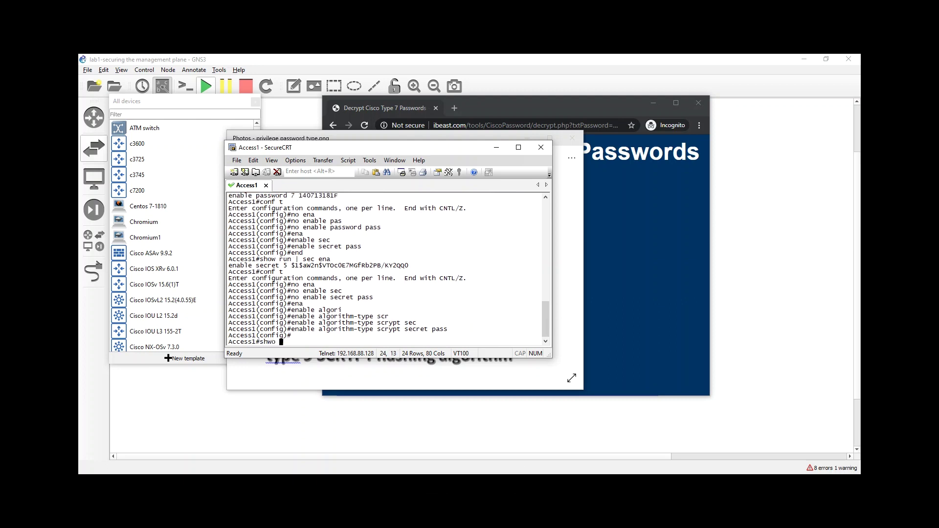
pyautogui.press('BackSpace')
pyautogui.press('BackSpace')
pyautogui.write('ow run | sec ena')
pyautogui.press('Return')
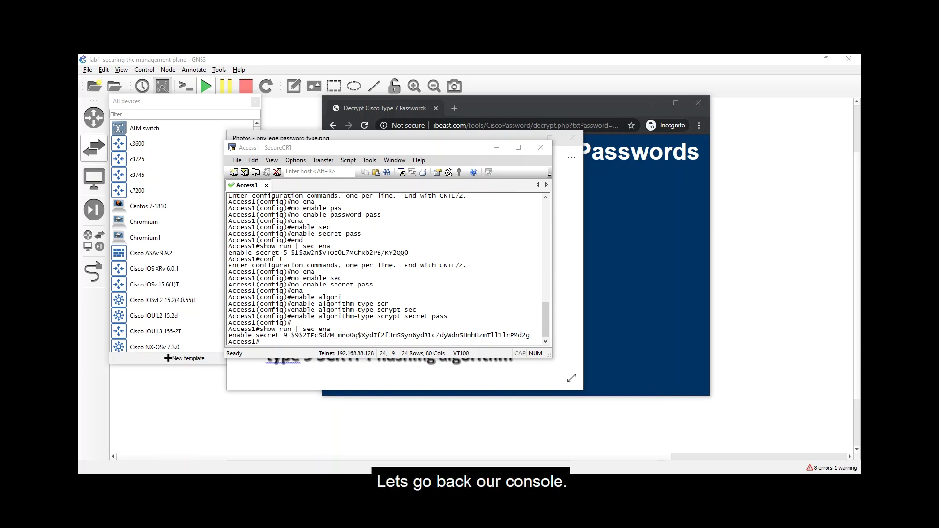
pyautogui.click(413, 297)
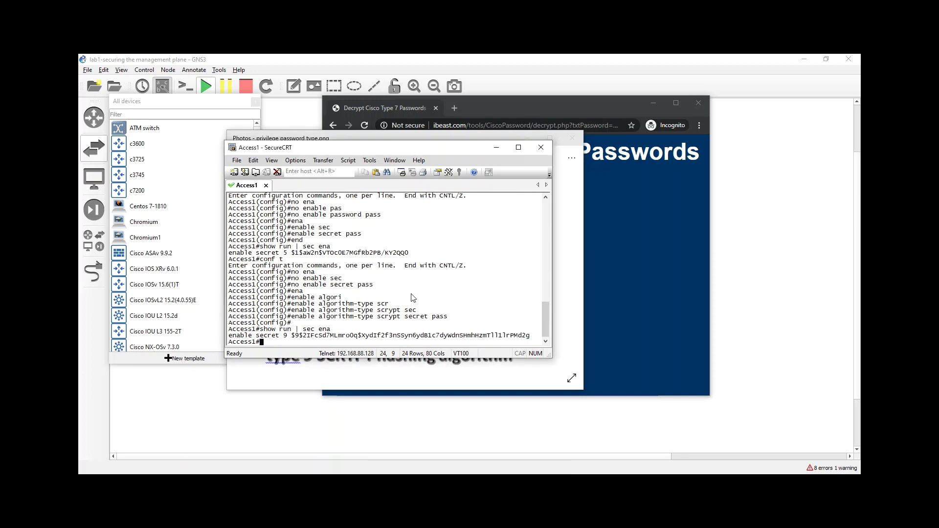
# Run show privilege to confirm Access1 is at privilege level 15
pyautogui.write('show priv')
pyautogui.press('Tab')
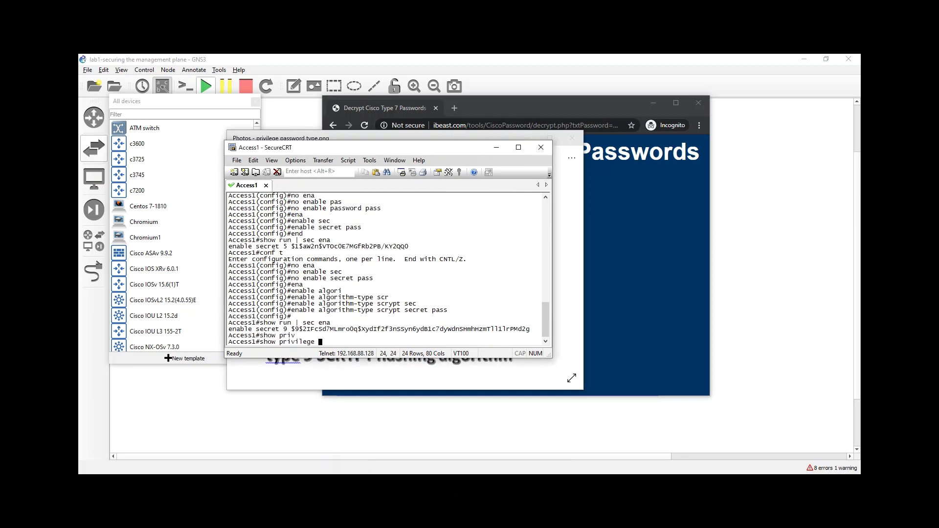
pyautogui.press('Return')
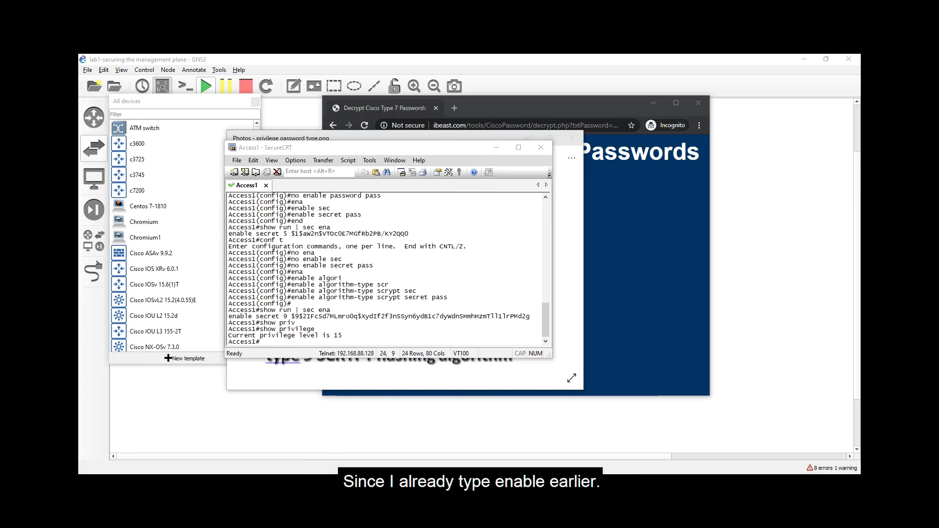
# Disable to user mode and confirm show privilege now reports level 1
pyautogui.click(342, 267)
pyautogui.write('disa')
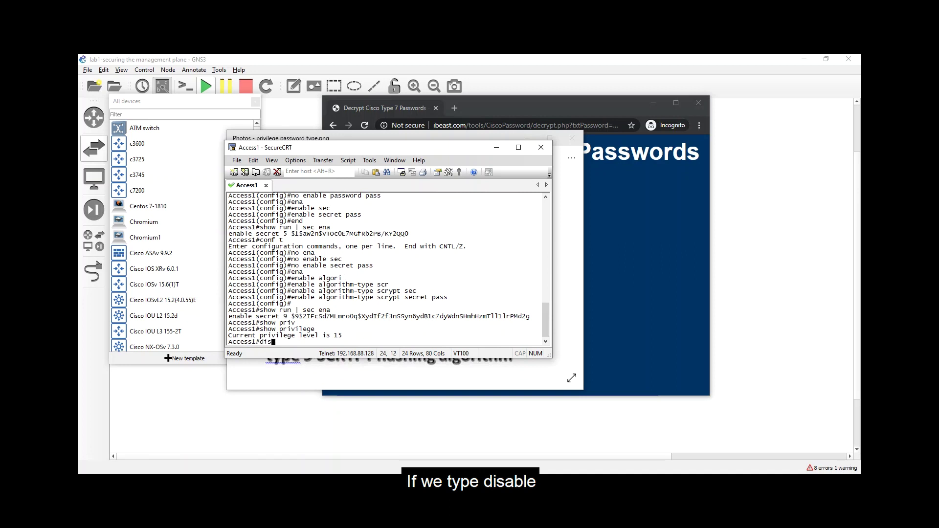
pyautogui.press('Tab')
pyautogui.press('Return')
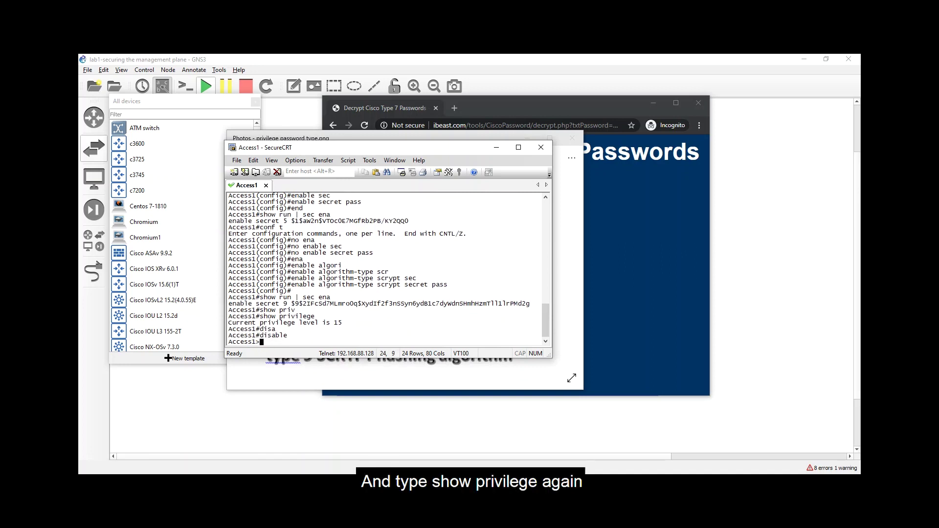
pyautogui.write('show priv')
pyautogui.press('Return')
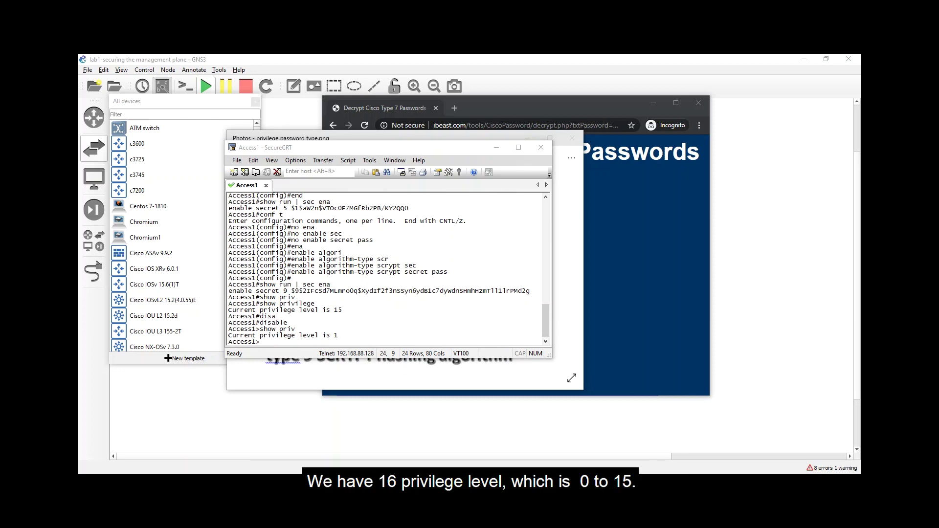
pyautogui.click(331, 146)
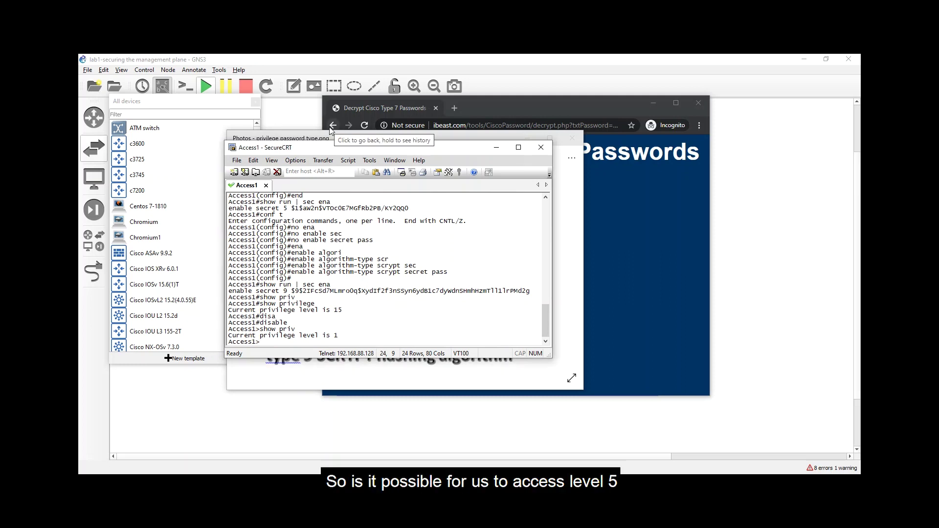
# List the enable options and try enable 5, which fails with '% No password set'
pyautogui.write('ena')
pyautogui.press('Tab')
pyautogui.write('?')
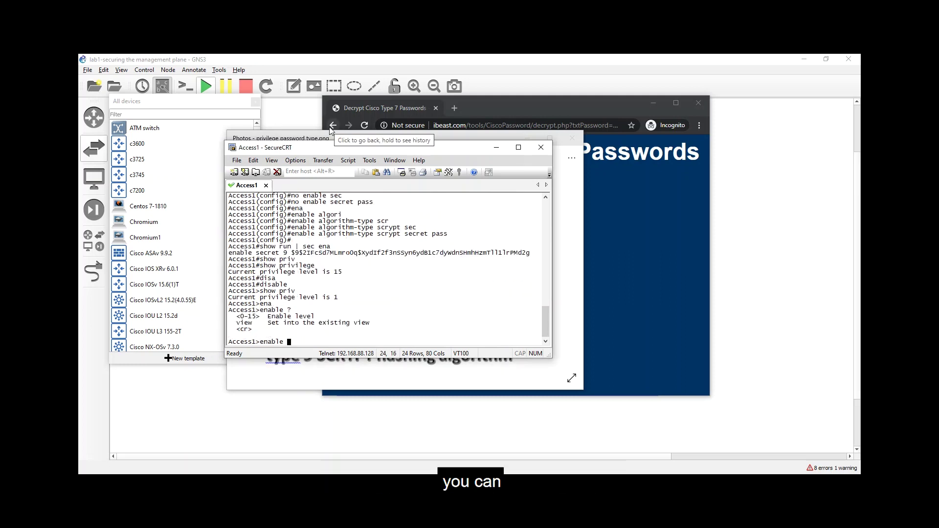
pyautogui.write('5')
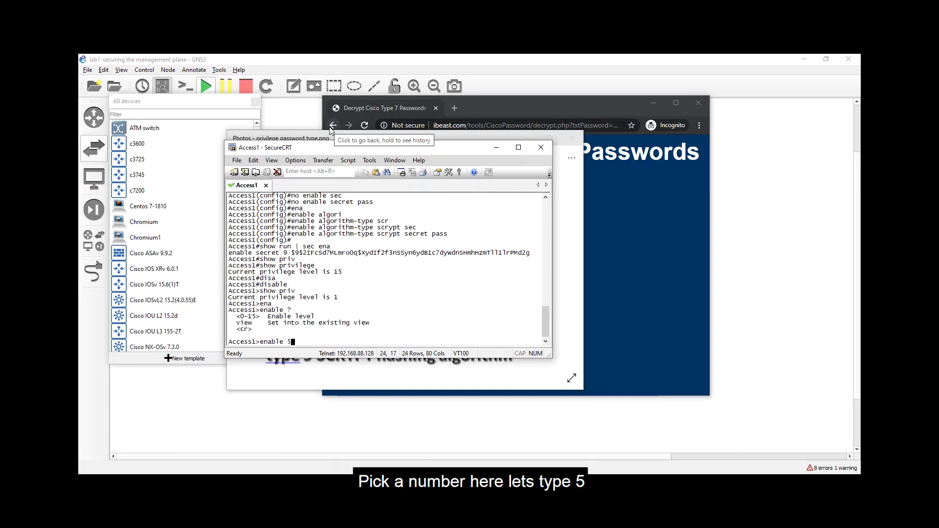
pyautogui.press('Return')
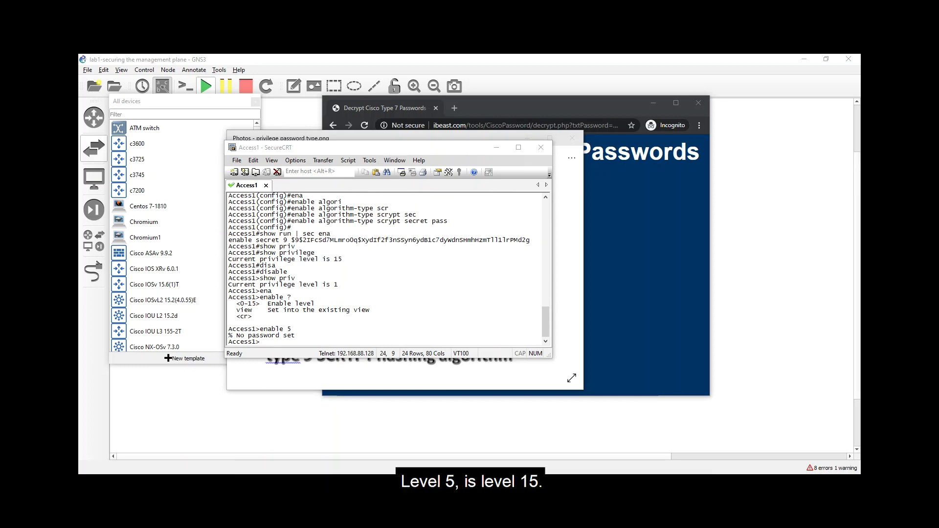
# Type a plain enable command at the Access1> prompt
pyautogui.click(341, 326)
pyautogui.write('ena')
pyautogui.press('Tab')
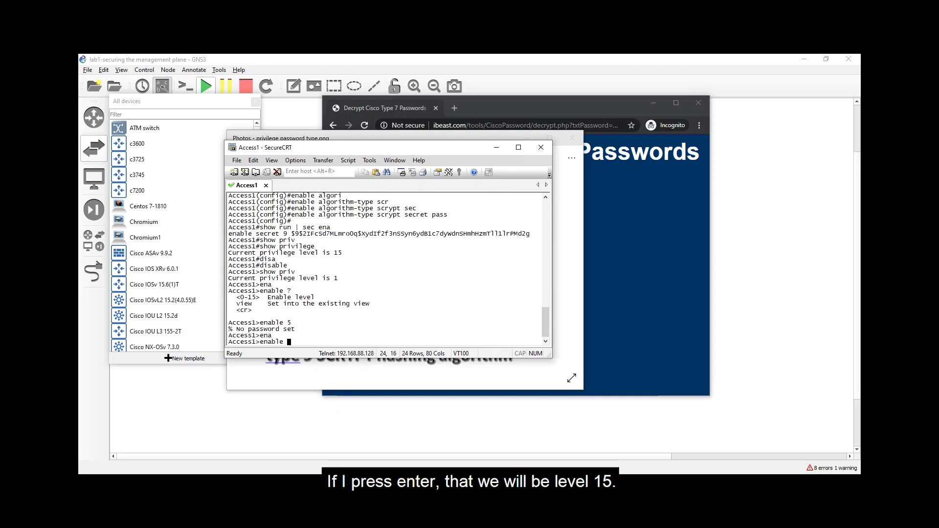
# Return Access1 to privilege level 15 with enable 15 and the enable password
pyautogui.write('15')
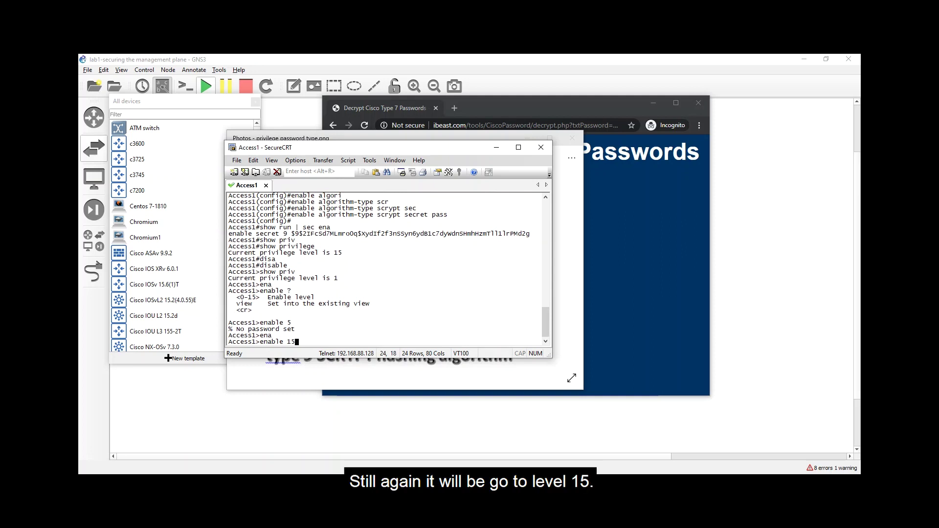
pyautogui.press('Return')
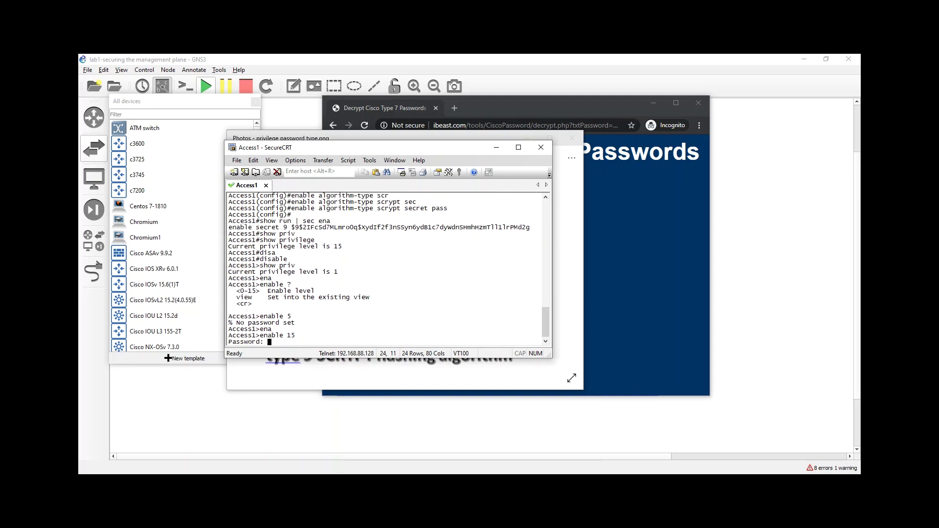
pyautogui.write('pass')
pyautogui.press('Return')
# In global configuration, set a separate enable secret for privilege level 5 with its own password
pyautogui.write('conf t')
pyautogui.press('Return')
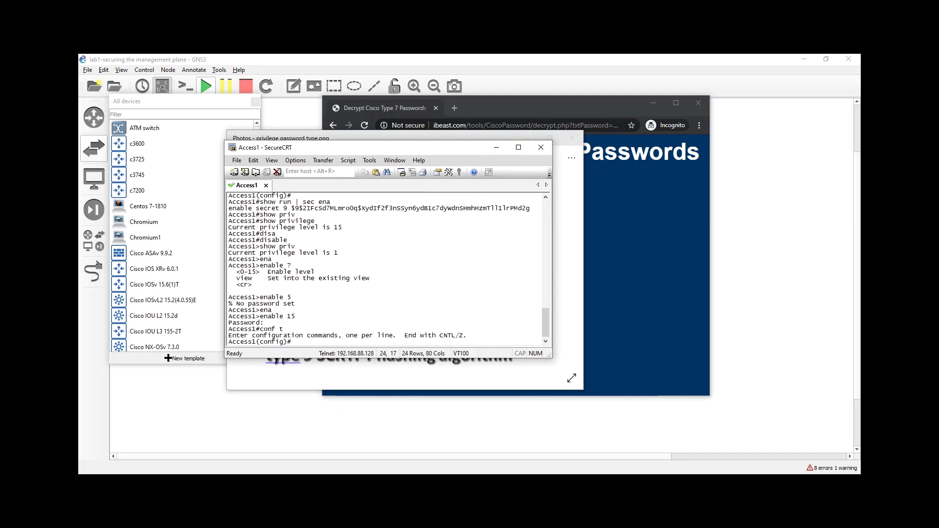
pyautogui.write('e')
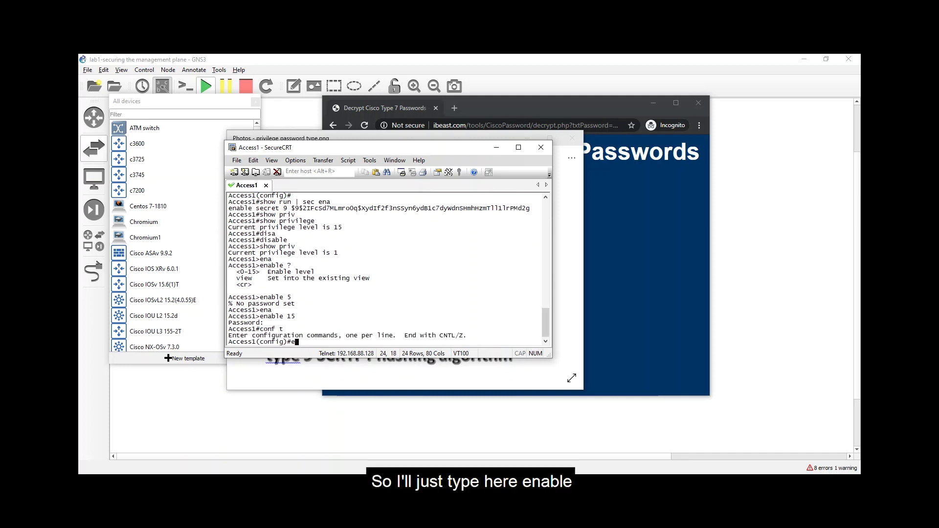
pyautogui.write('na')
pyautogui.press('Tab')
pyautogui.write('sec')
pyautogui.press('Tab')
pyautogui.write('level')
pyautogui.press('Tab')
pyautogui.write('5 pass5')
pyautogui.press('Return')
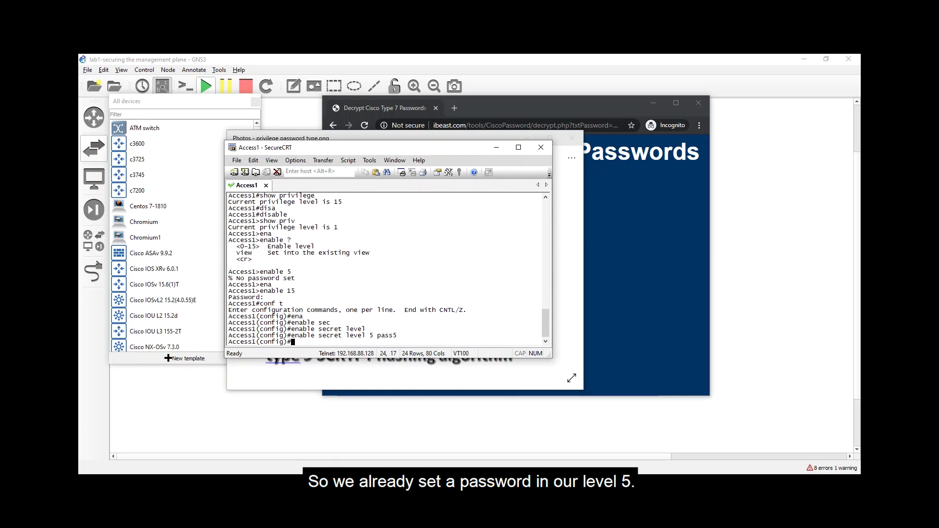
# Exit configuration, disable, then log back in with enable 5 and the level-5 password
pyautogui.write('end')
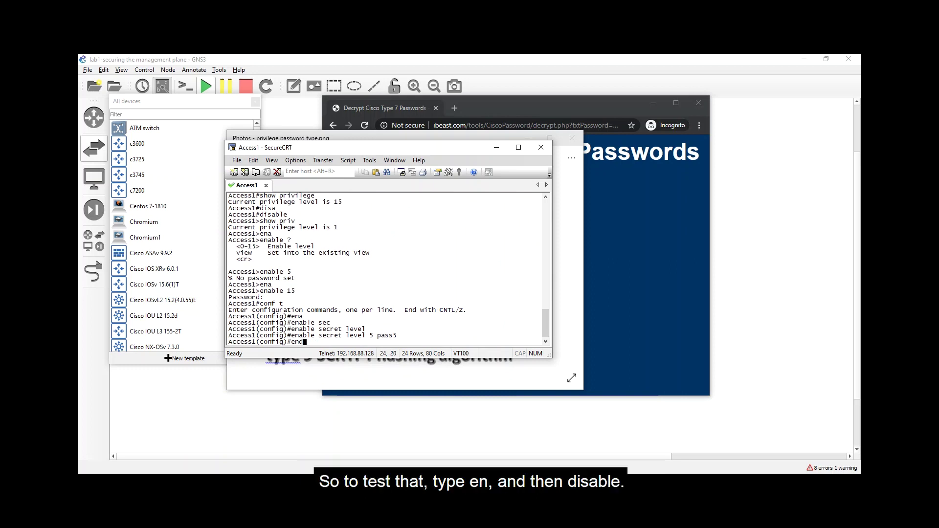
pyautogui.press('Return')
pyautogui.write('disa')
pyautogui.press('Tab')
pyautogui.press('Return')
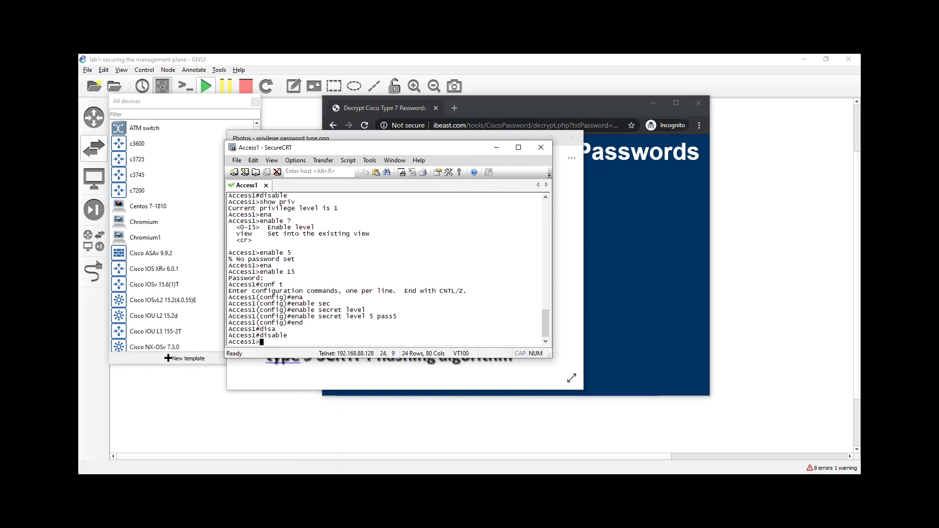
pyautogui.write('ena')
pyautogui.press('Tab')
pyautogui.write('5')
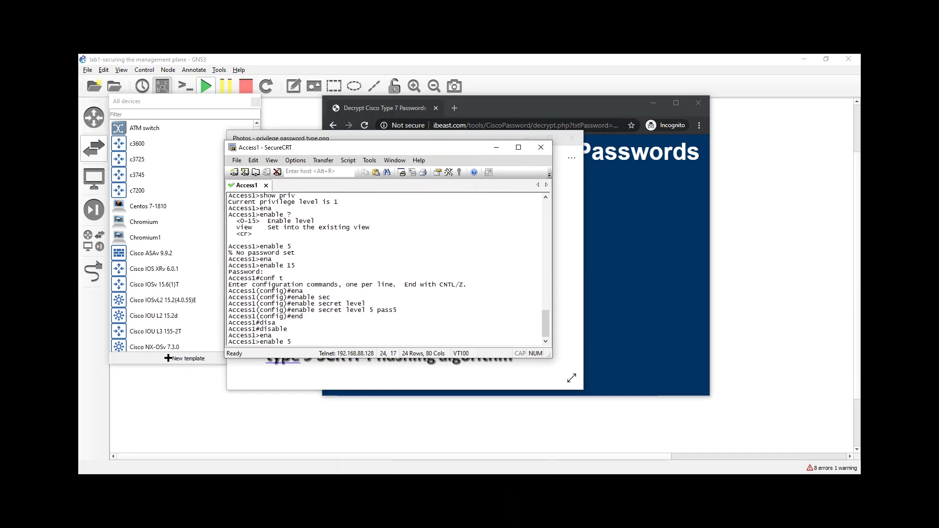
pyautogui.press('Return')
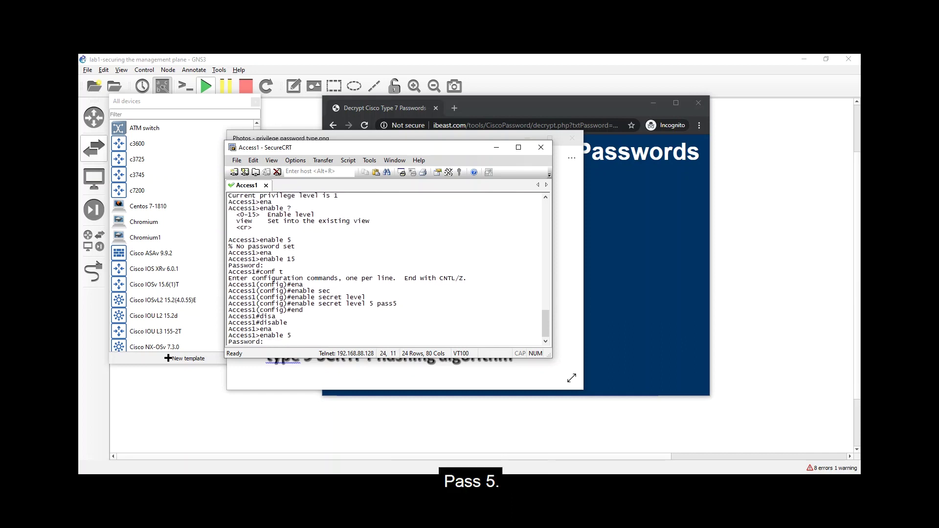
pyautogui.press('Return')
# Confirm privilege level 5, show configure terminal is rejected, and list available commands with ?
pyautogui.write('show priv')
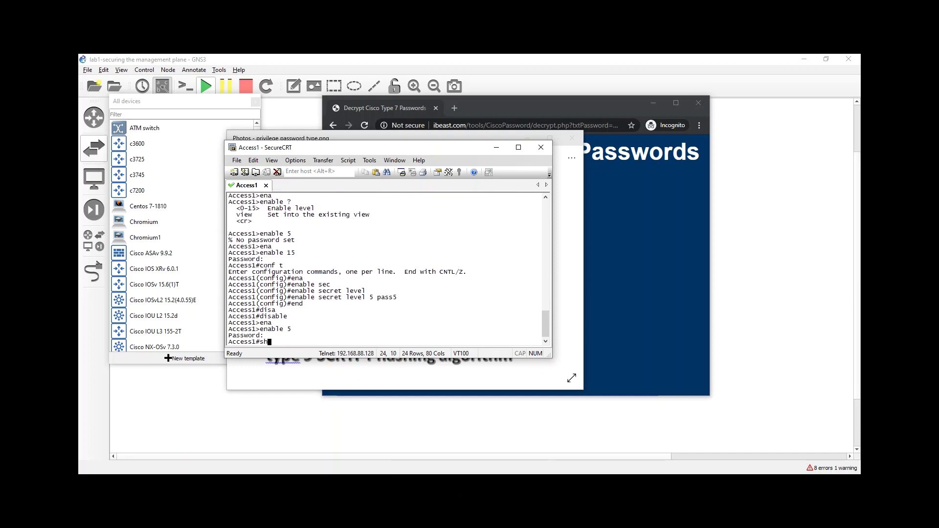
pyautogui.press('Tab')
pyautogui.press('Return')
pyautogui.write('confi')
pyautogui.press('Tab')
pyautogui.write('gure terminal')
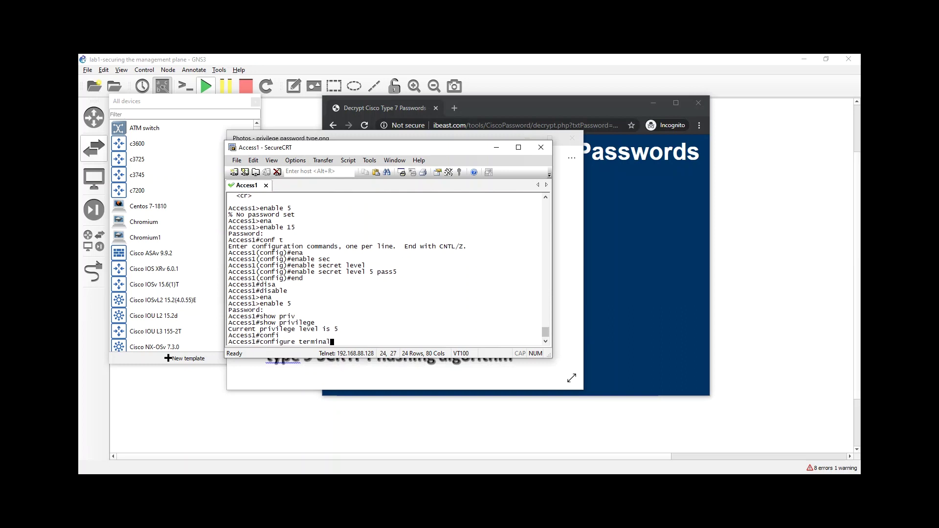
pyautogui.press('Return')
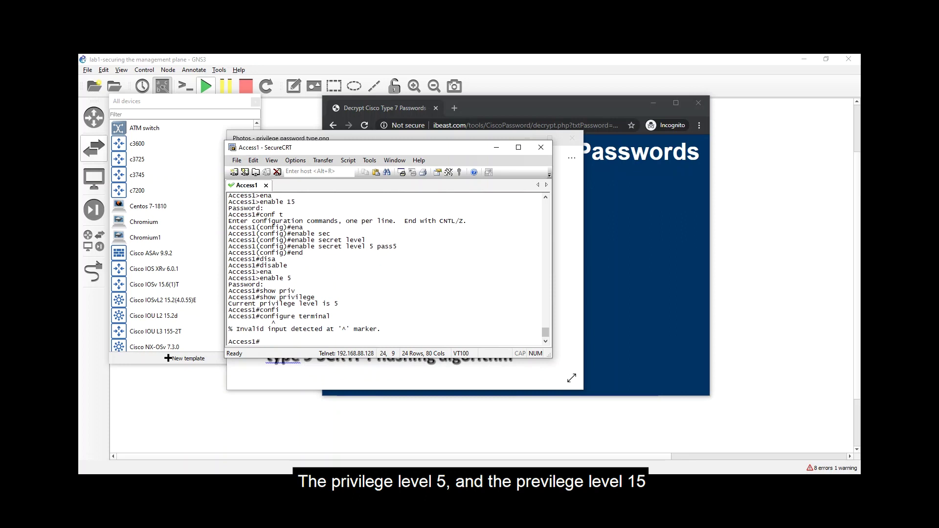
pyautogui.write('?')
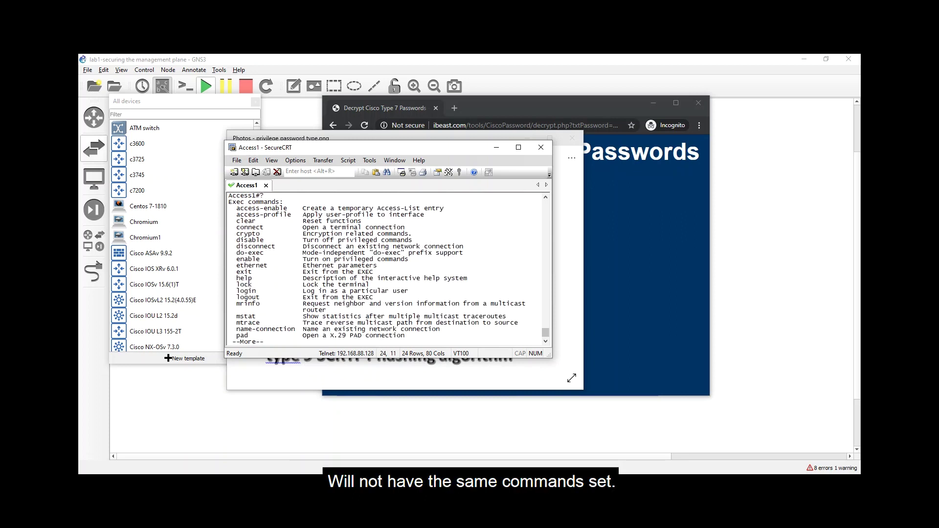
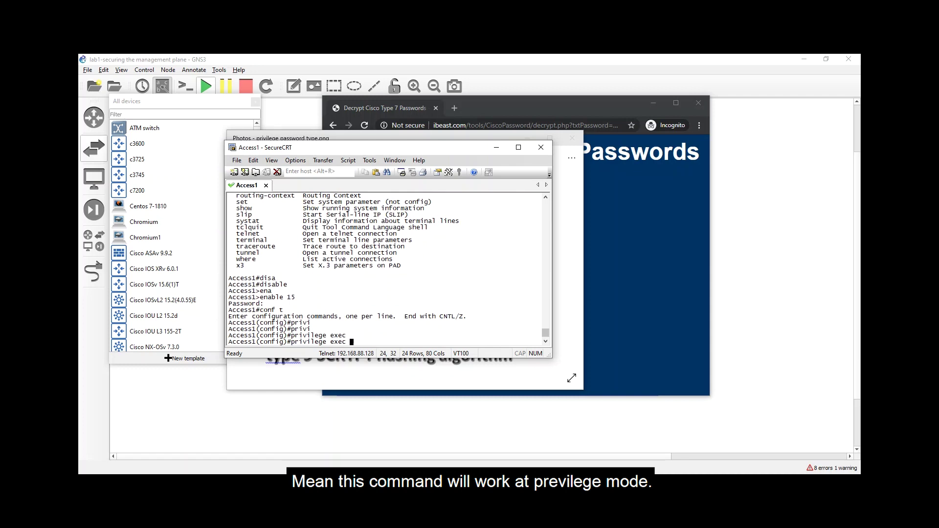
# Grant privilege level 5 the exec 'configure terminal' and configure-mode 'interface' commands
pyautogui.write('level 5')
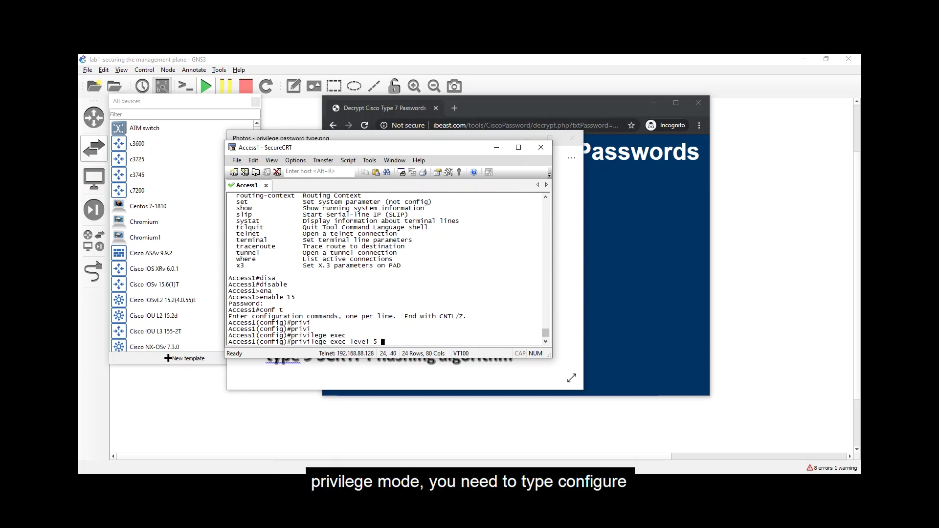
pyautogui.write(' config')
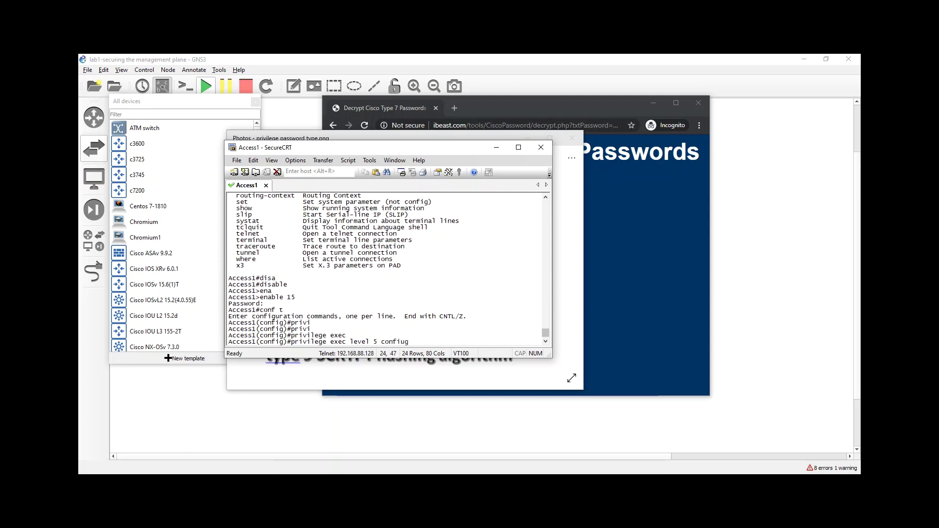
pyautogui.write('ure terminal')
pyautogui.press('Return')
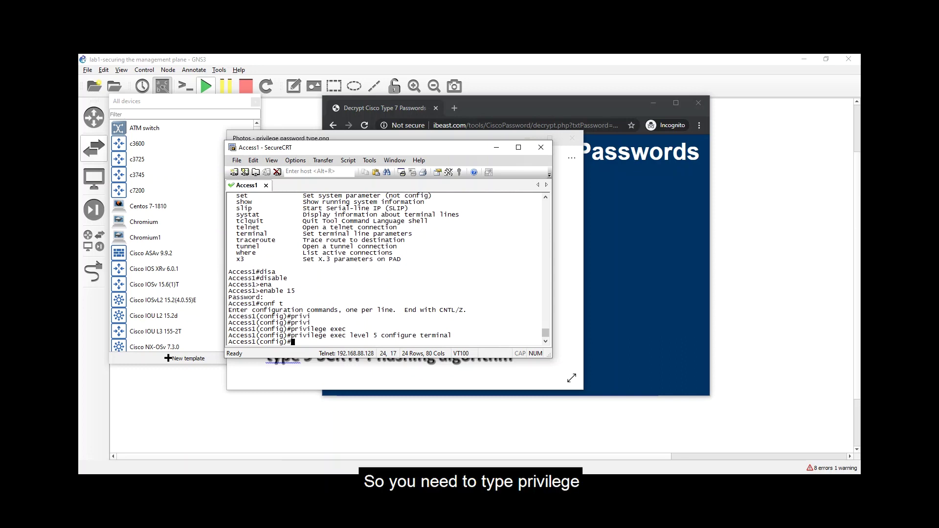
pyautogui.write('privil')
pyautogui.press('Tab')
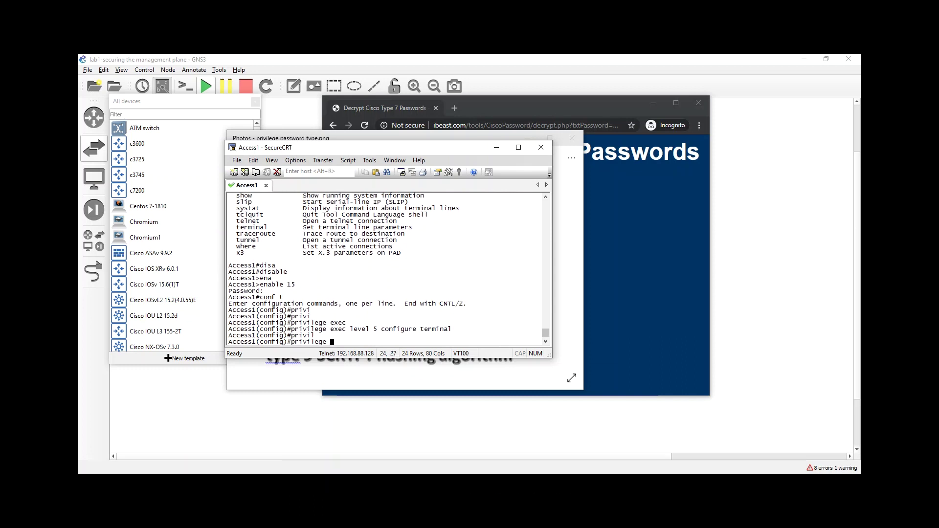
pyautogui.write('confi')
pyautogui.press('Tab')
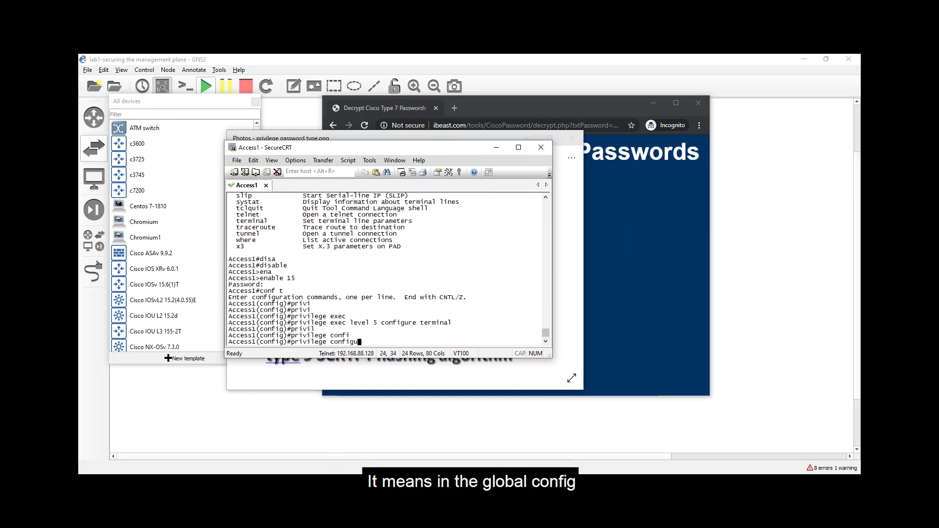
pyautogui.press('Tab')
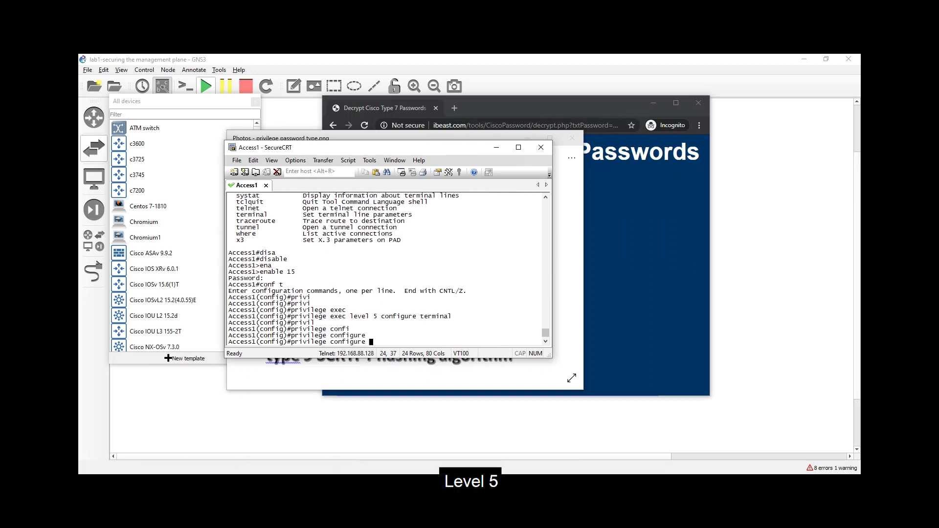
pyautogui.write('level')
pyautogui.press('Tab')
pyautogui.write('5')
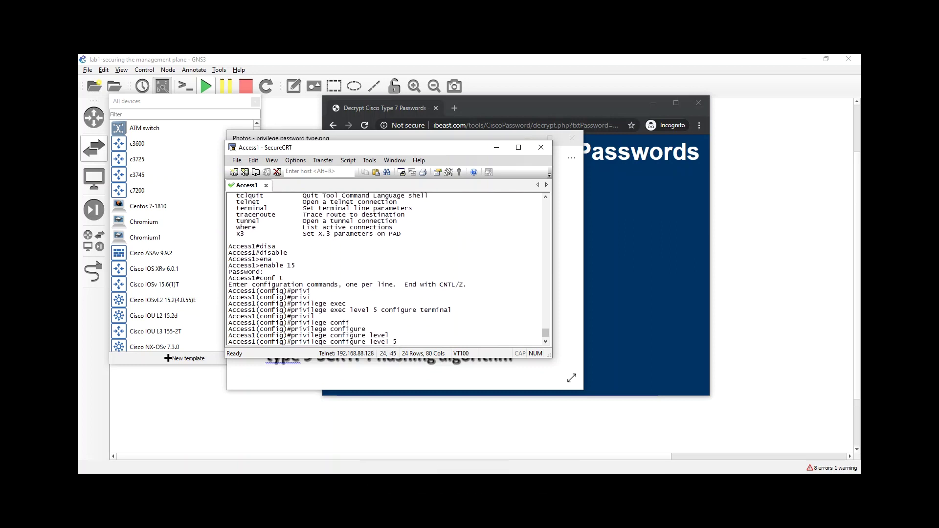
pyautogui.write(' inter')
pyautogui.press('Tab')
pyautogui.write('face')
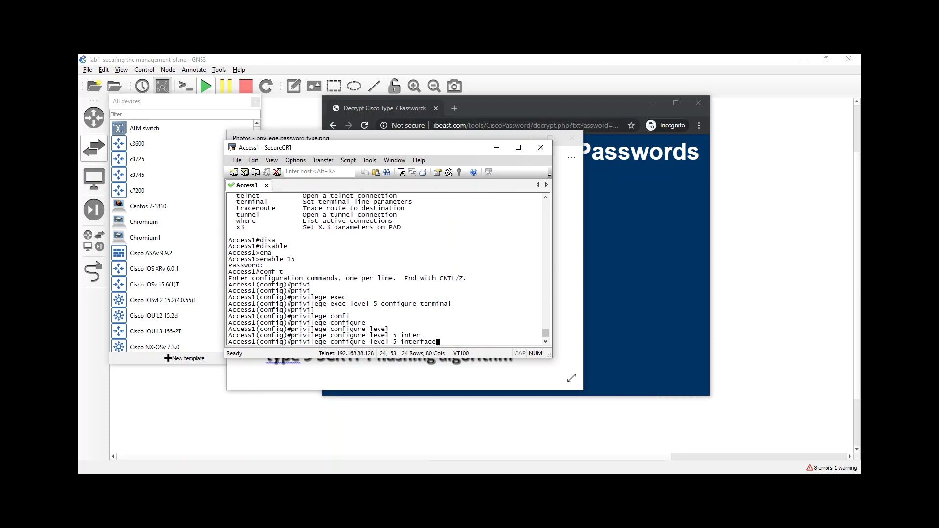
pyautogui.press('Return')
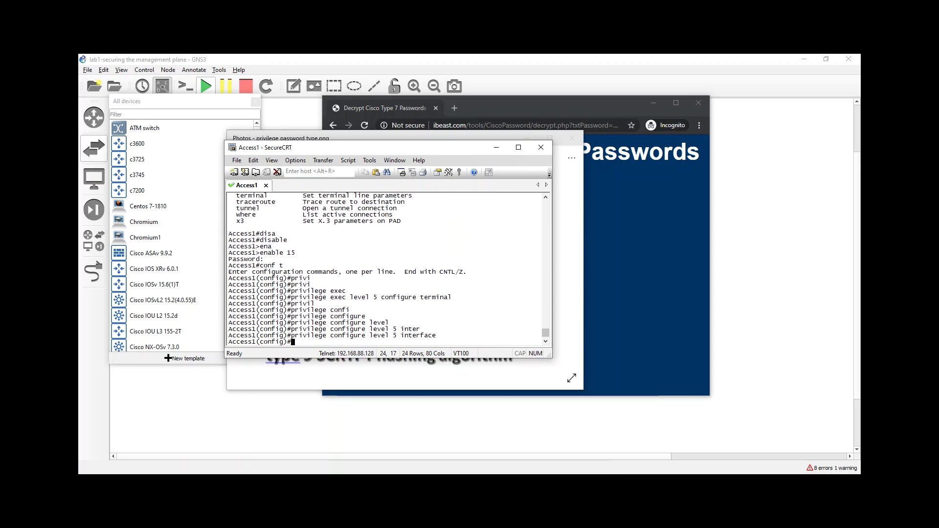
# Grant privilege level 5 the interface-mode 'ip address' command
pyautogui.write('privile')
pyautogui.press('Tab')
pyautogui.write('interfac')
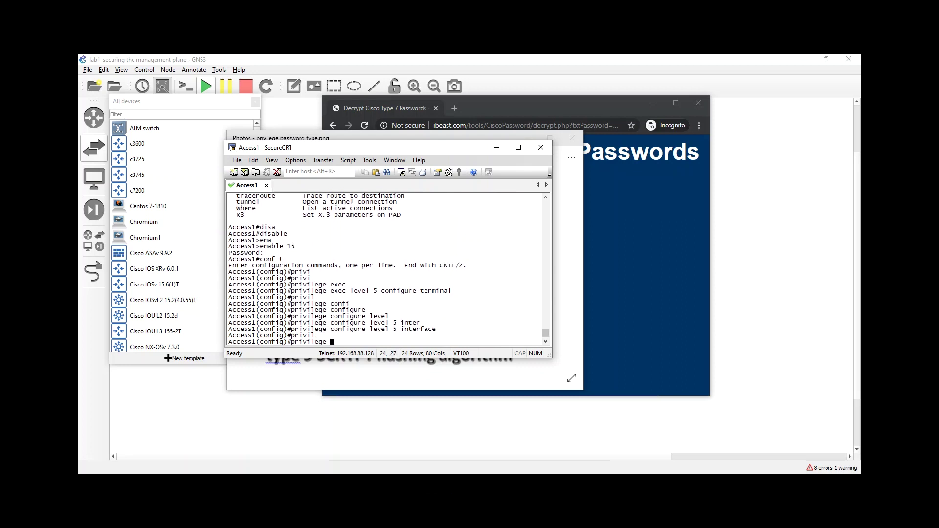
pyautogui.press('Tab')
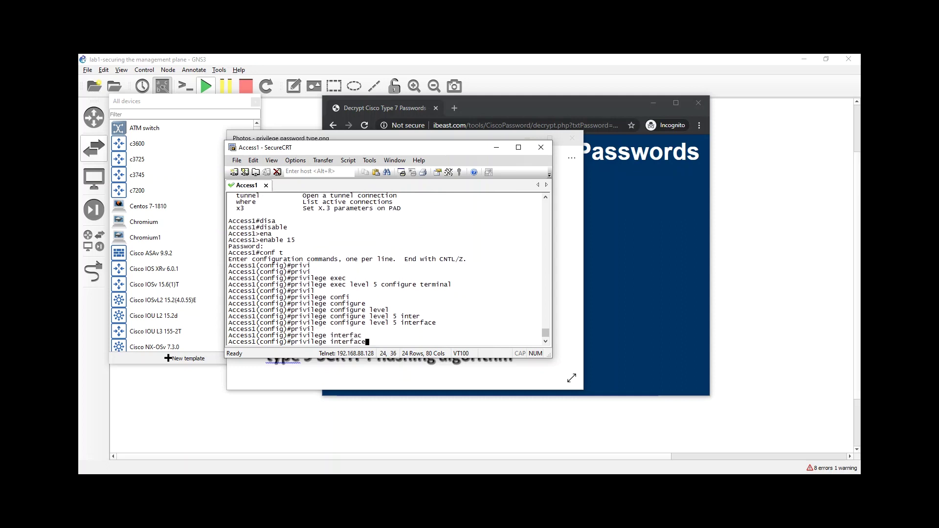
pyautogui.write('level 5 ip address')
pyautogui.press('Return')
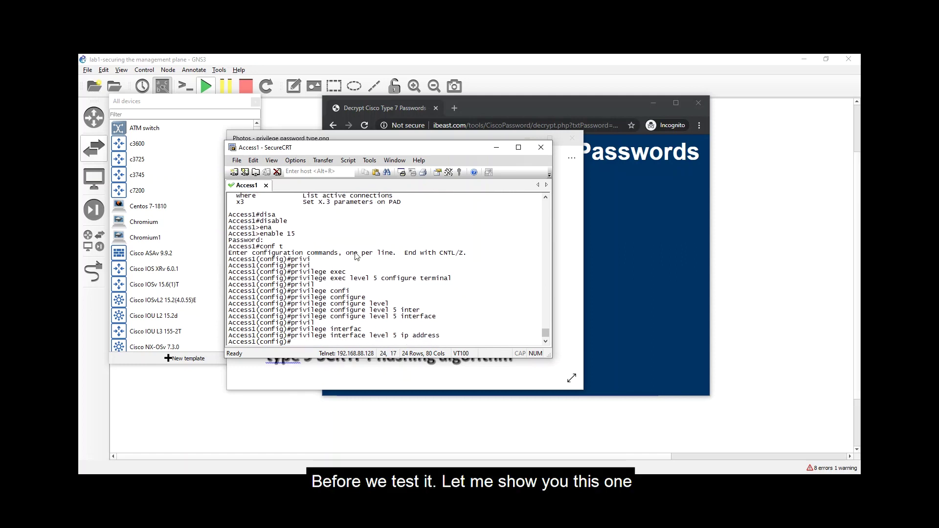
# Leave configuration mode, disable to level 1, and verify it with 'show priv'
pyautogui.write('d')
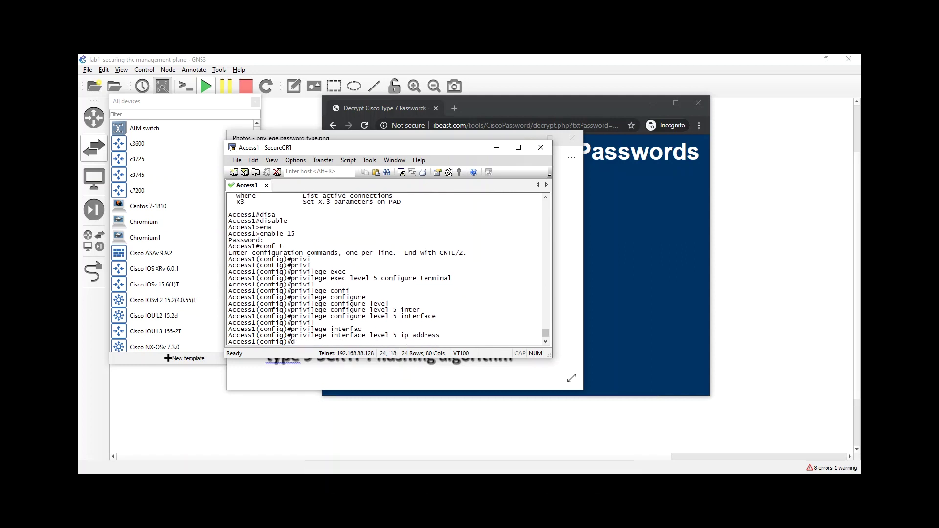
pyautogui.hotkey('ctrl', 'z')
pyautogui.write('disa')
pyautogui.press('Tab')
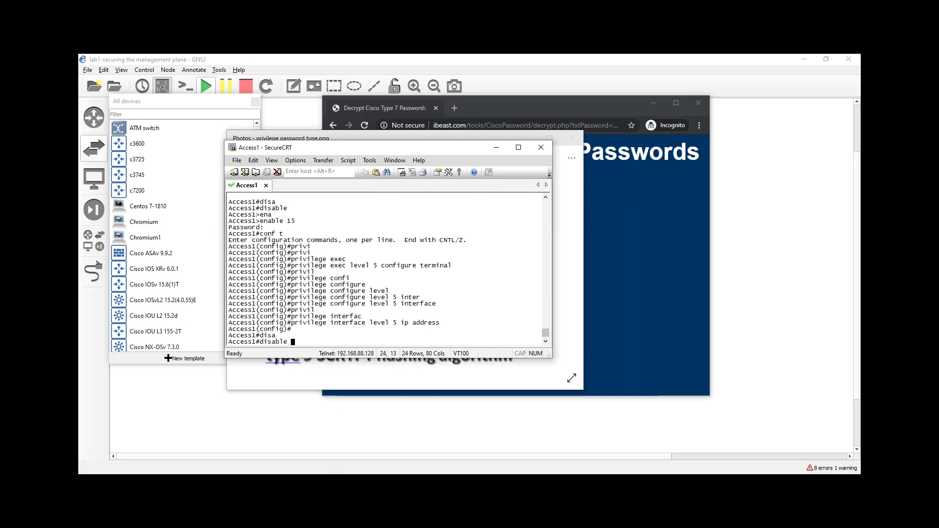
pyautogui.press('Return')
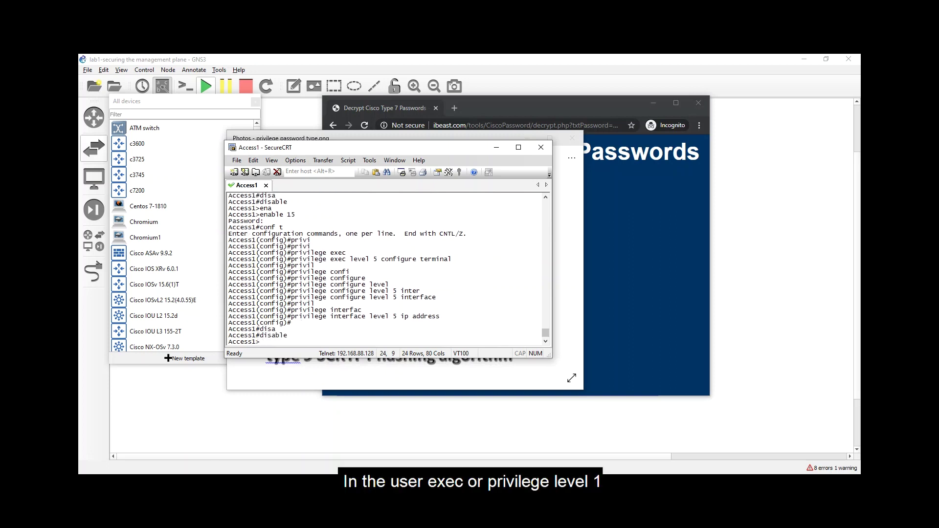
pyautogui.write('show priv')
pyautogui.press('Return')
# Ping 192.168.1.1 and confirm a 100% (5/5) success rate
pyautogui.write('pin')
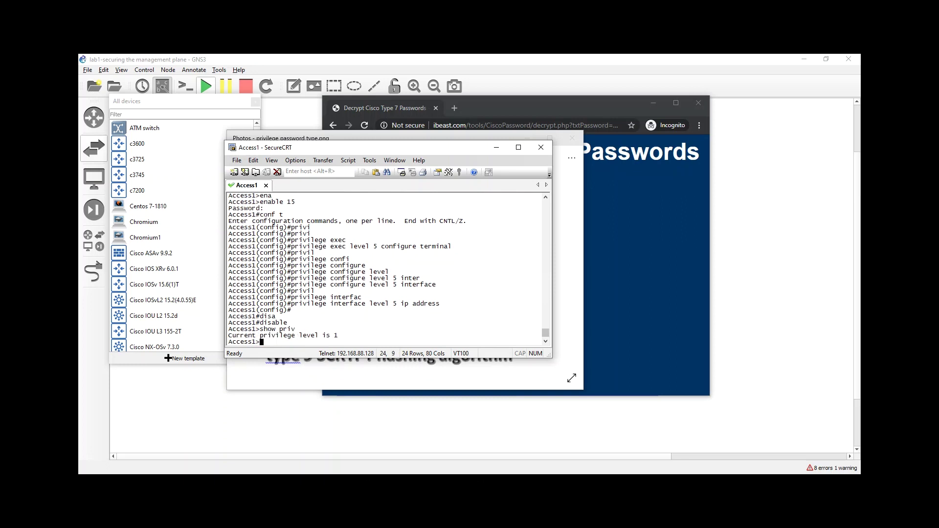
pyautogui.write('g 192.1')
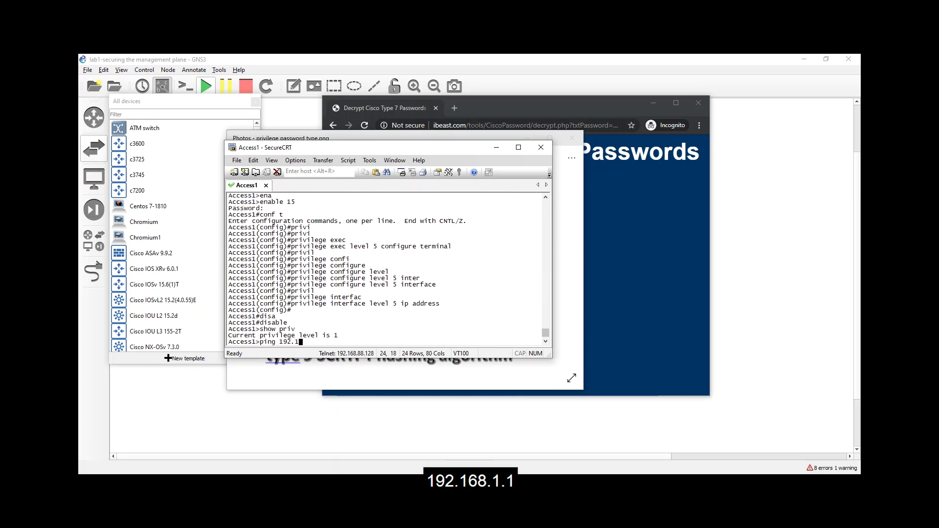
pyautogui.write('68.1.1')
pyautogui.press('Return')
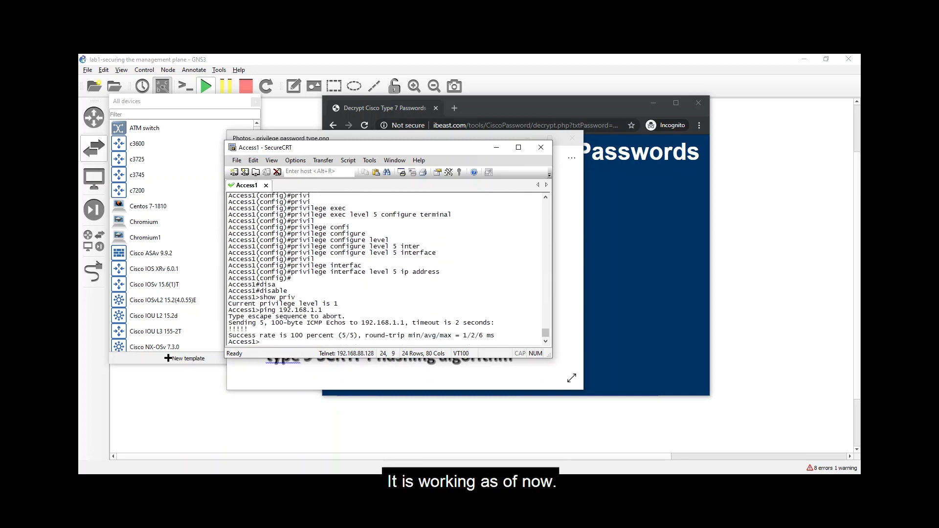
pyautogui.click(149, 257)
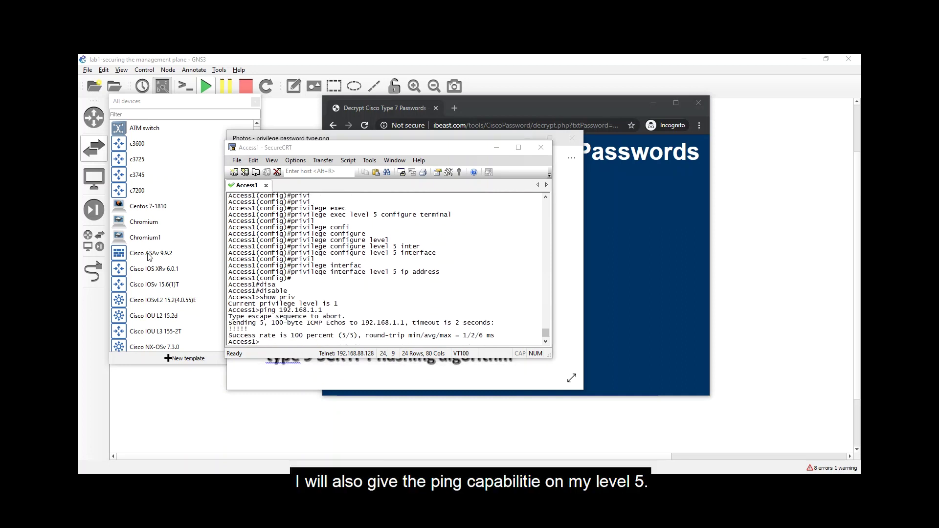
pyautogui.click(477, 292)
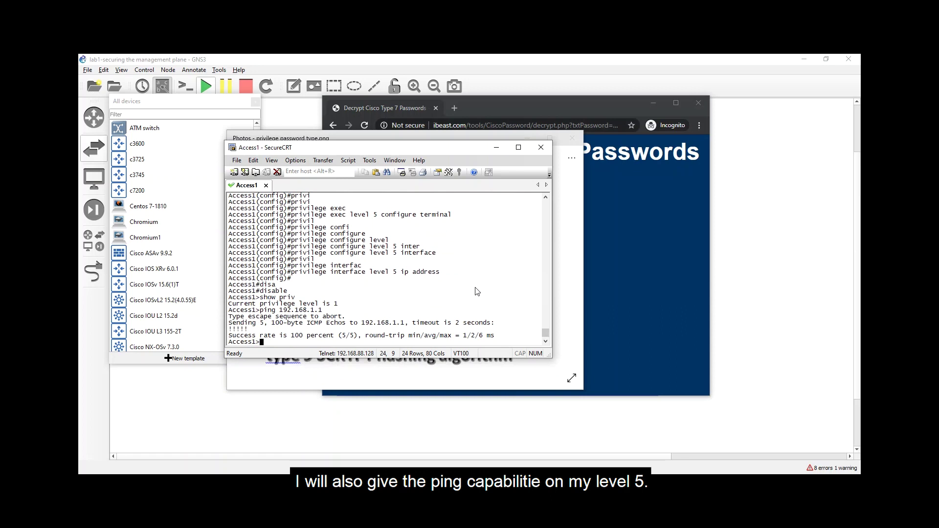
# Enable privilege level 15 with the enable password and enter configuration mode
pyautogui.write('enable')
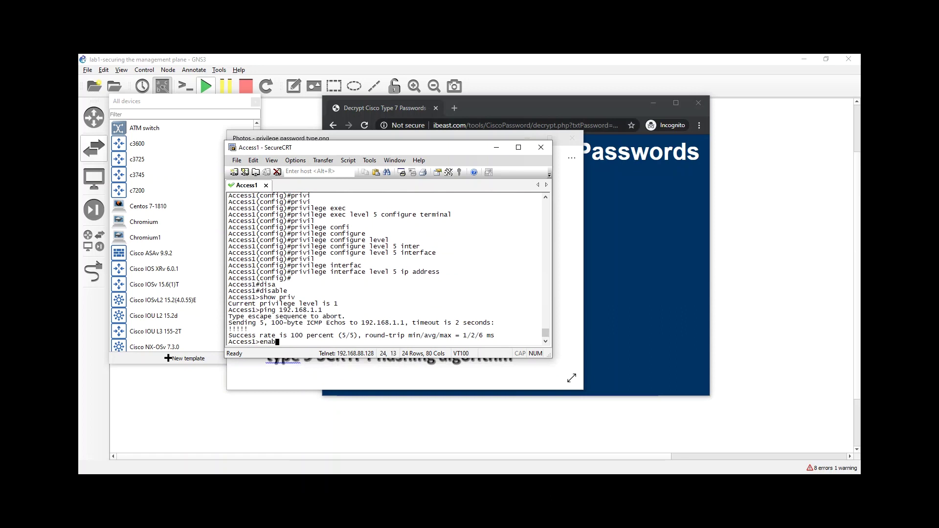
pyautogui.press('Return')
pyautogui.press('Up')
pyautogui.write('15')
pyautogui.press('Return')
pyautogui.write('cisco')
pyautogui.press('Return')
pyautogui.write('privi')
pyautogui.hotkey('ctrl', 'c')
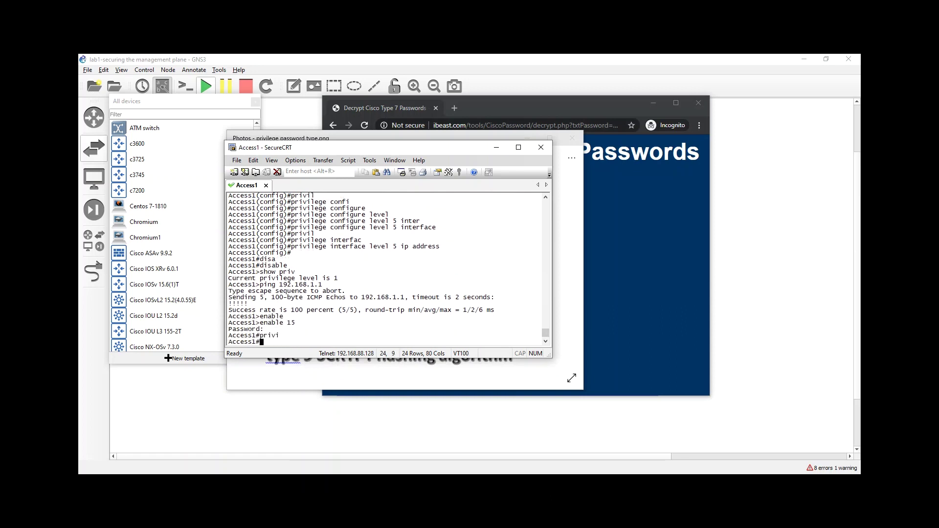
pyautogui.write('conf t')
pyautogui.press('Return')
# Assign the exec 'ping' command to privilege level 5
pyautogui.write('privi')
pyautogui.press('Tab')
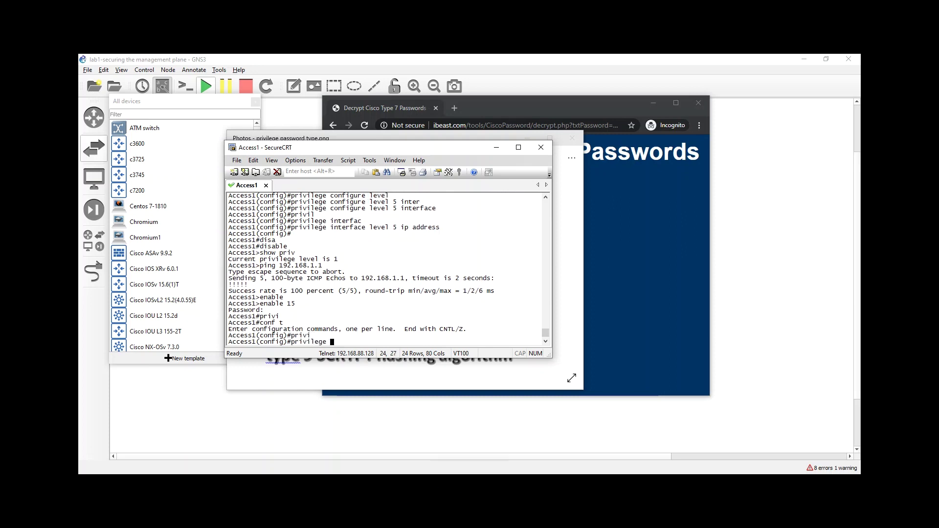
pyautogui.write('exec level')
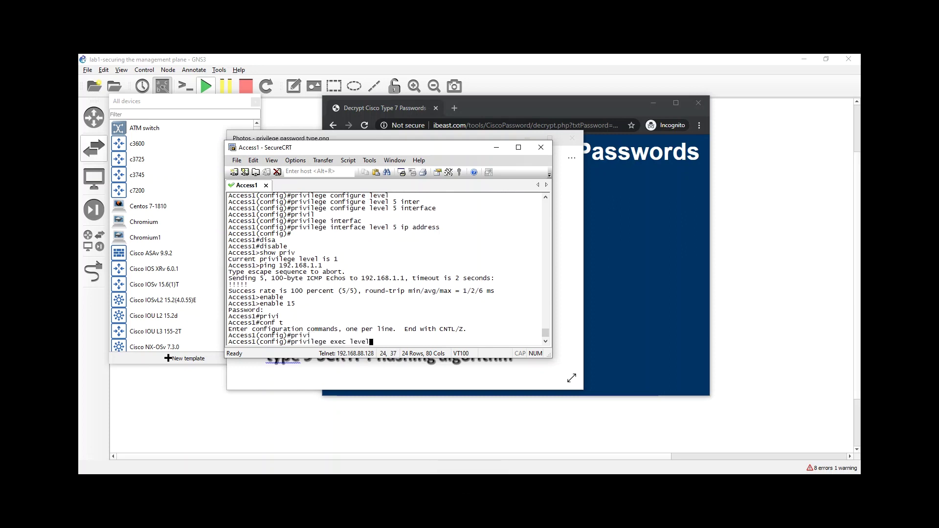
pyautogui.press('Tab')
pyautogui.write('5 ping')
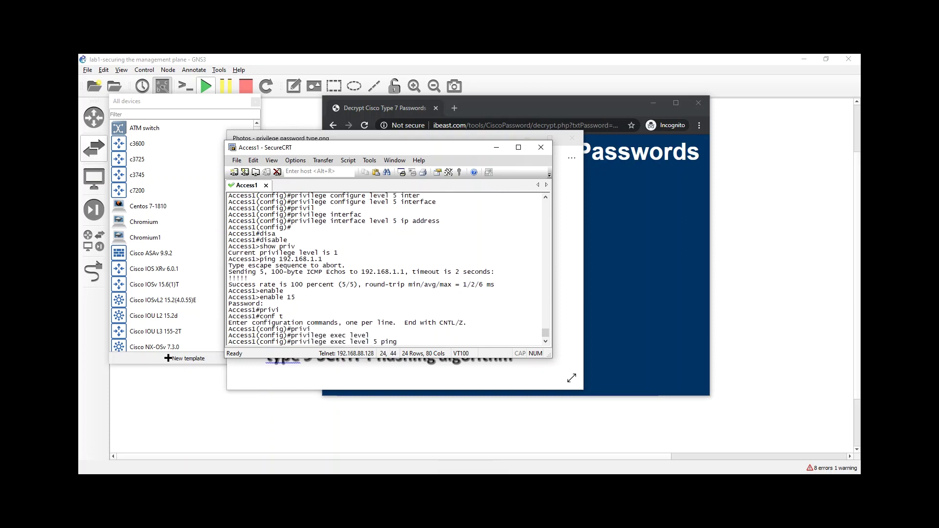
pyautogui.press('Return')
# Drop to level 1 and see 'ping 192.168.1.1' rejected
pyautogui.write('disa')
pyautogui.hotkey('ctrl', 'z')
pyautogui.press('Tab')
pyautogui.press('Return')
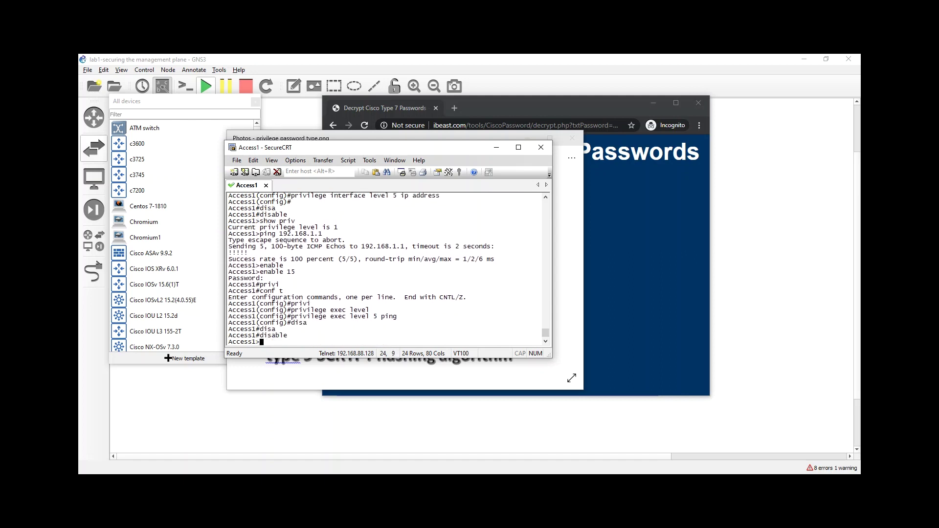
pyautogui.write('ping 192.168.1.1')
pyautogui.press('Return')
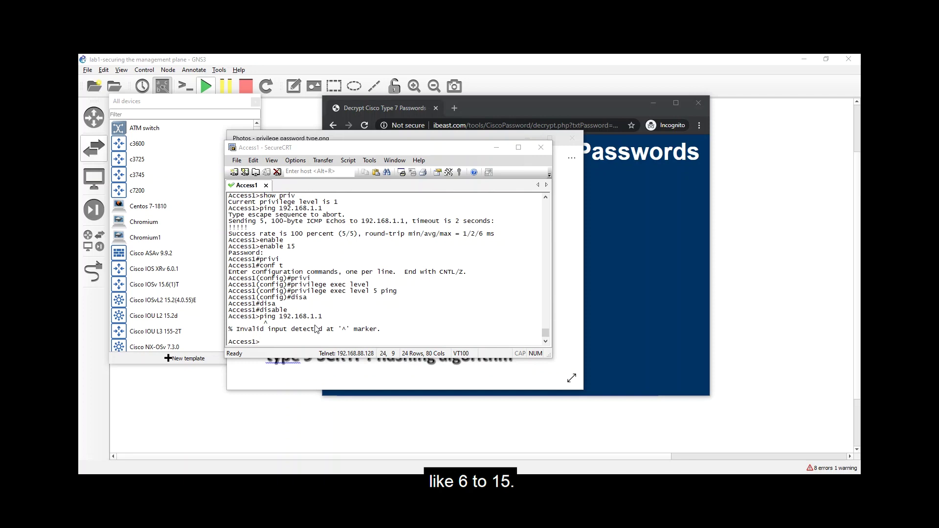
# List the level-1 exec commands with ? and highlight the pad, ppp, release and renew lines
pyautogui.click(315, 329)
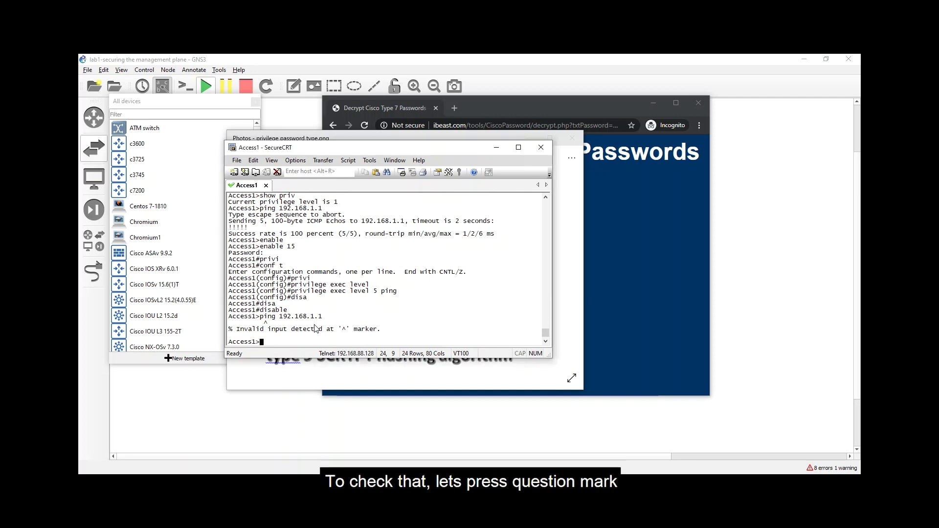
pyautogui.write('?')
pyautogui.press('space')
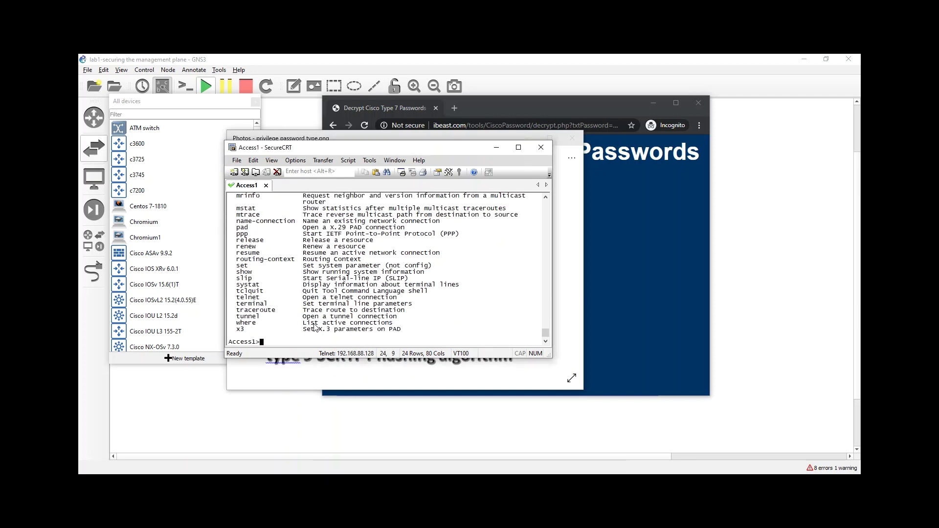
pyautogui.scroll(1, 255, 258)
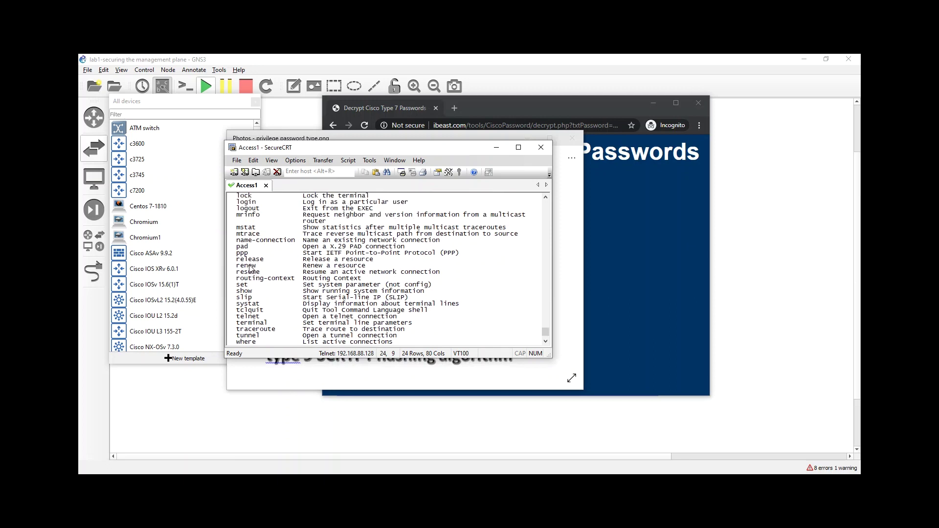
pyautogui.moveTo(236, 247); pyautogui.dragTo(470, 268)
pyautogui.hotkey('alt', 'Tab')
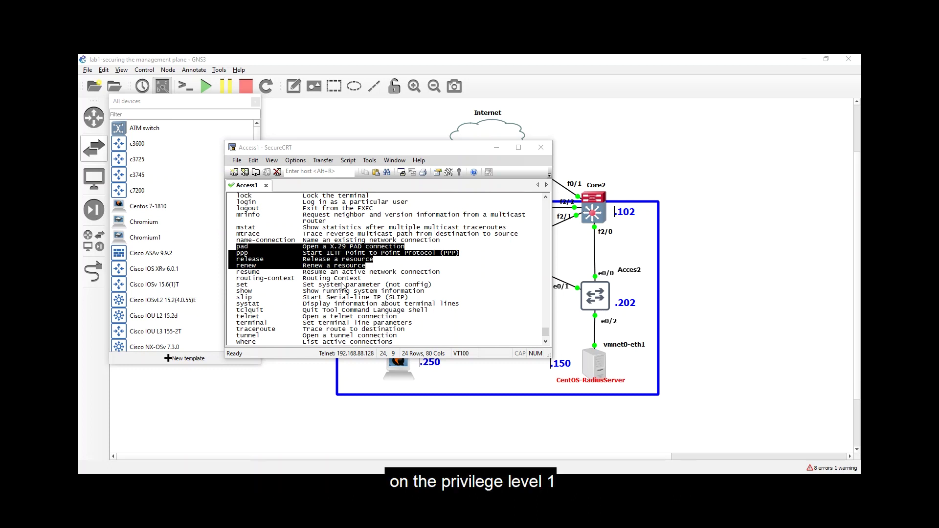
pyautogui.scroll(-1, 343, 288)
# Enable privilege level 5 with its password and enter global configuration mode
pyautogui.click(355, 301)
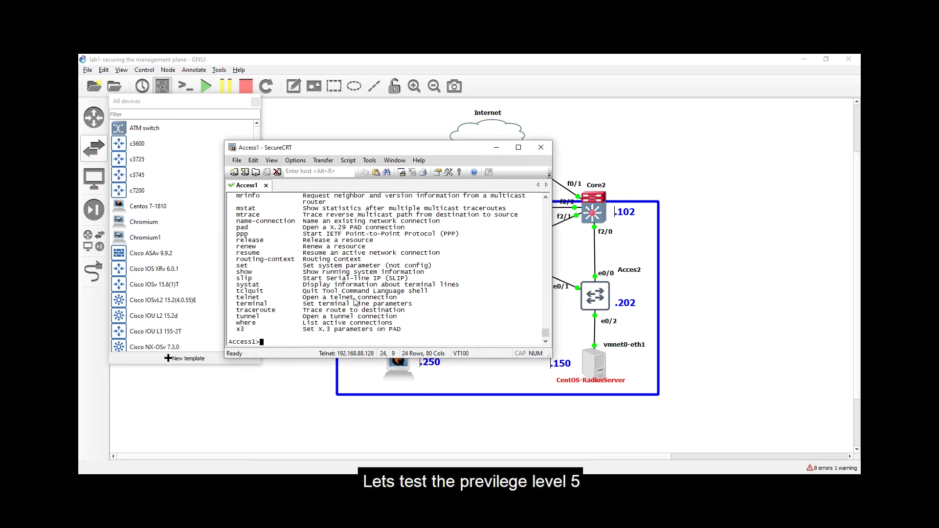
pyautogui.write('ena 5')
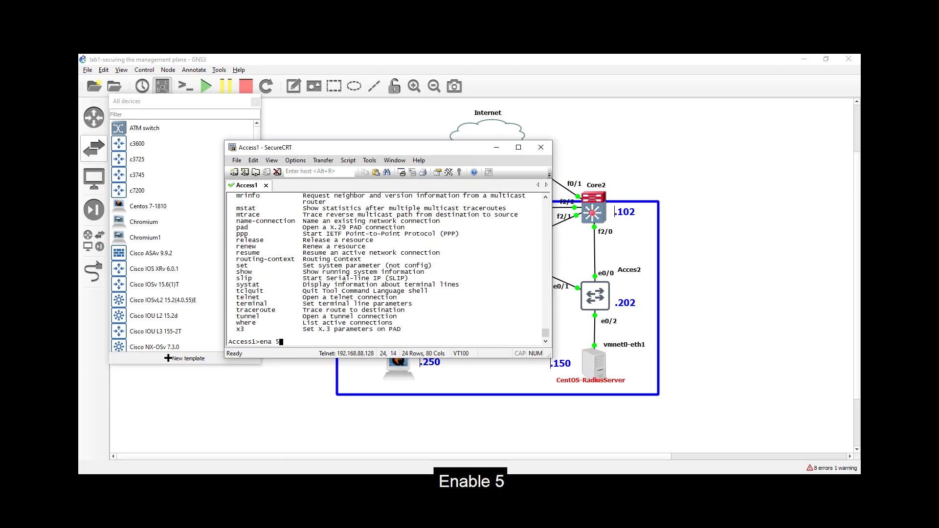
pyautogui.press('Return')
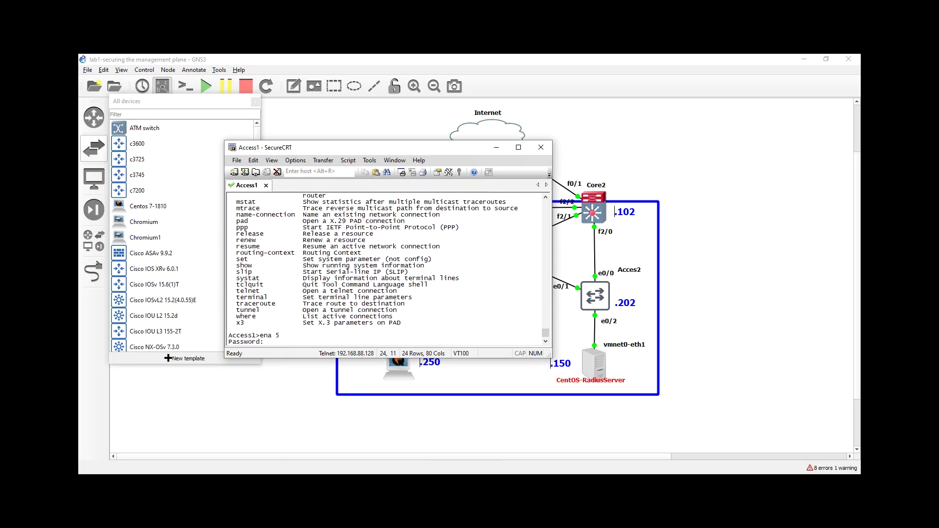
pyautogui.press('Return')
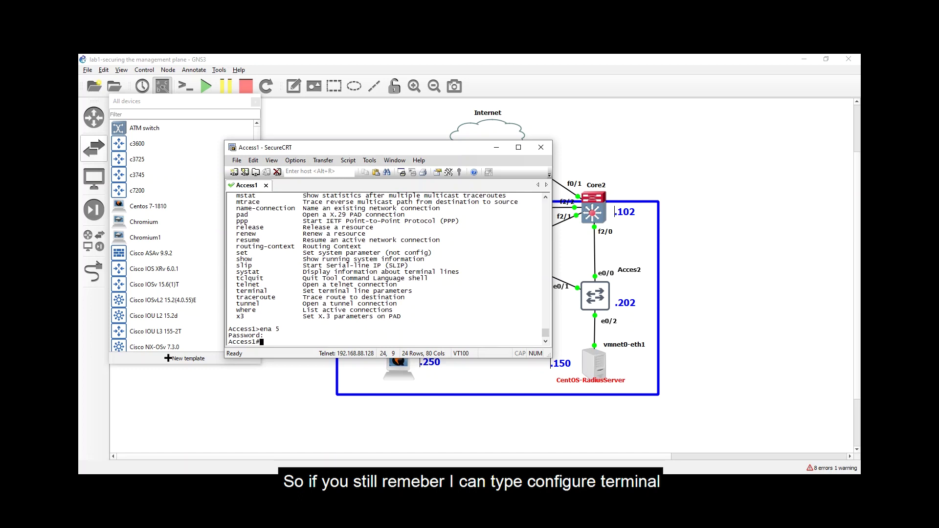
pyautogui.write('confi')
pyautogui.press('Tab')
pyautogui.write('ter')
pyautogui.press('Tab')
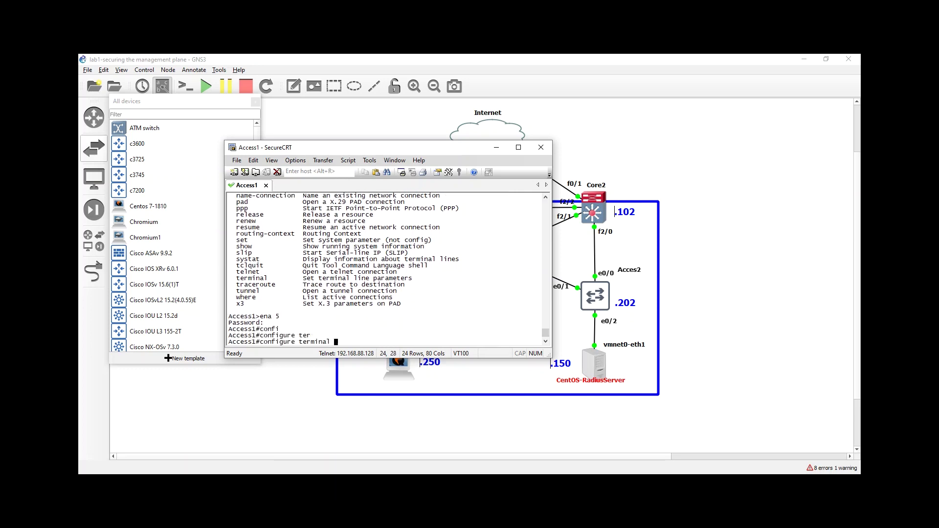
pyautogui.press('Return')
# Give interface vlan 1 the address 192.168.1.201 255.255.255.0
pyautogui.write('inte')
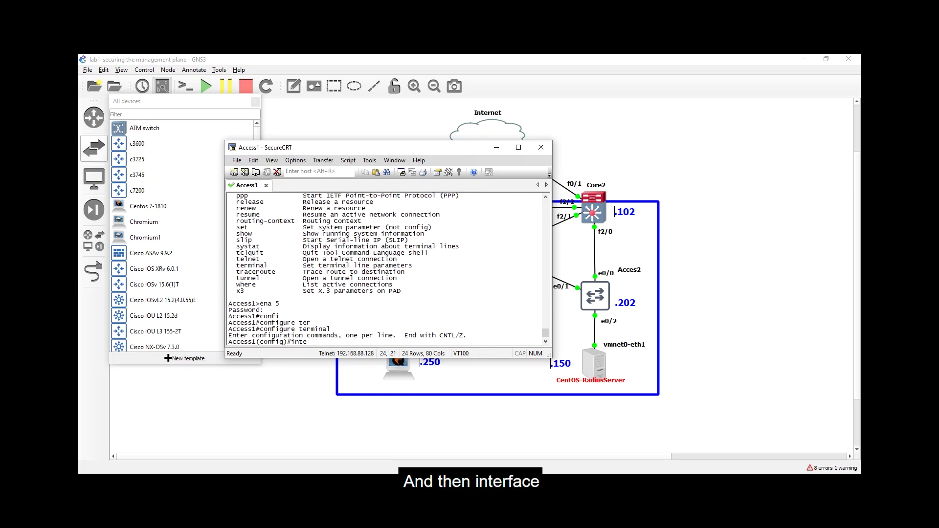
pyautogui.press('Tab')
pyautogui.write('vlan 1')
pyautogui.press('Return')
pyautogui.write('ip add')
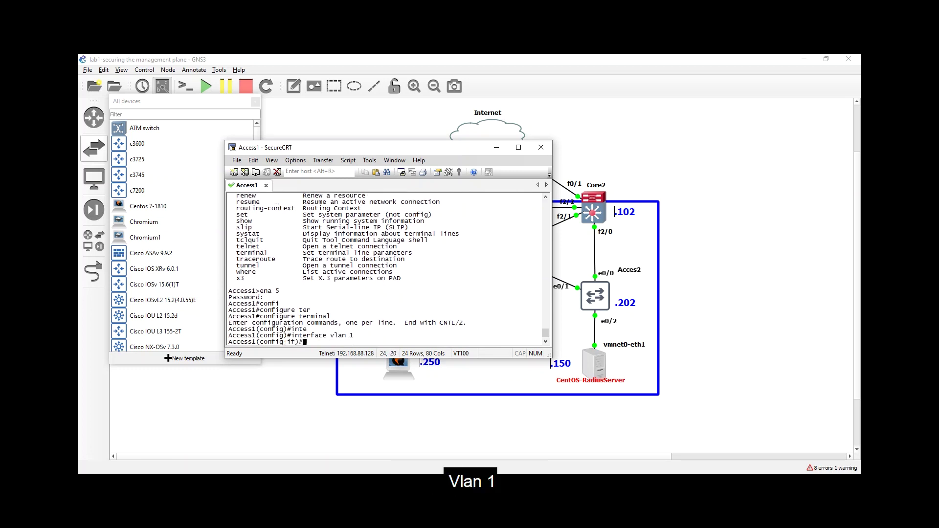
pyautogui.press('Tab')
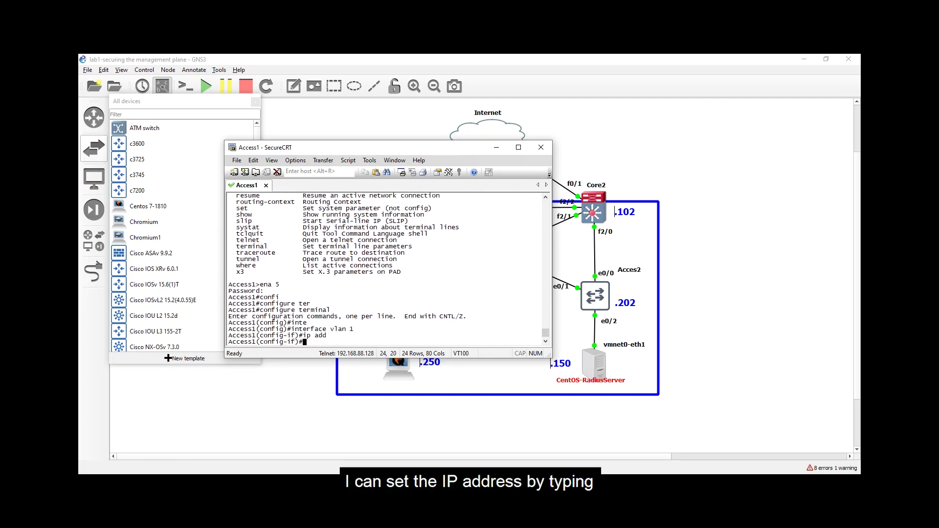
pyautogui.write('ip addres')
pyautogui.press('Tab')
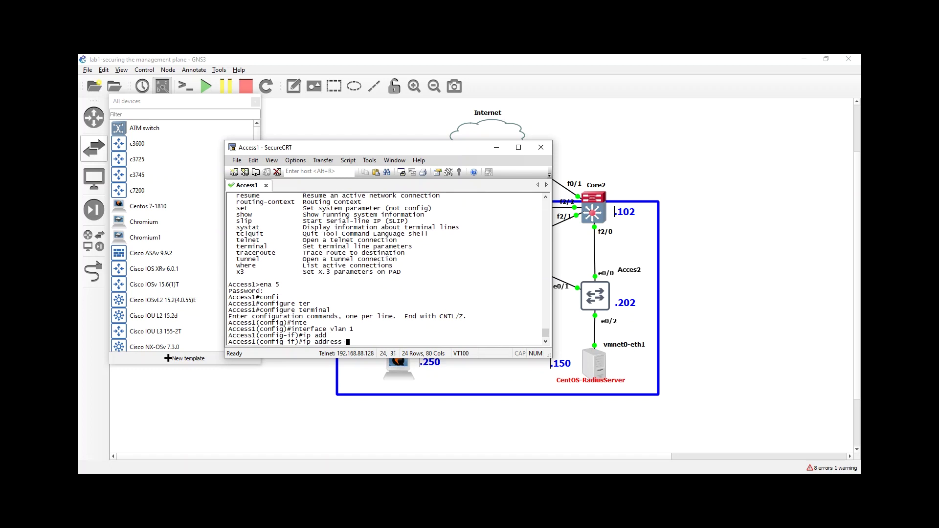
pyautogui.write('192.168.1.201')
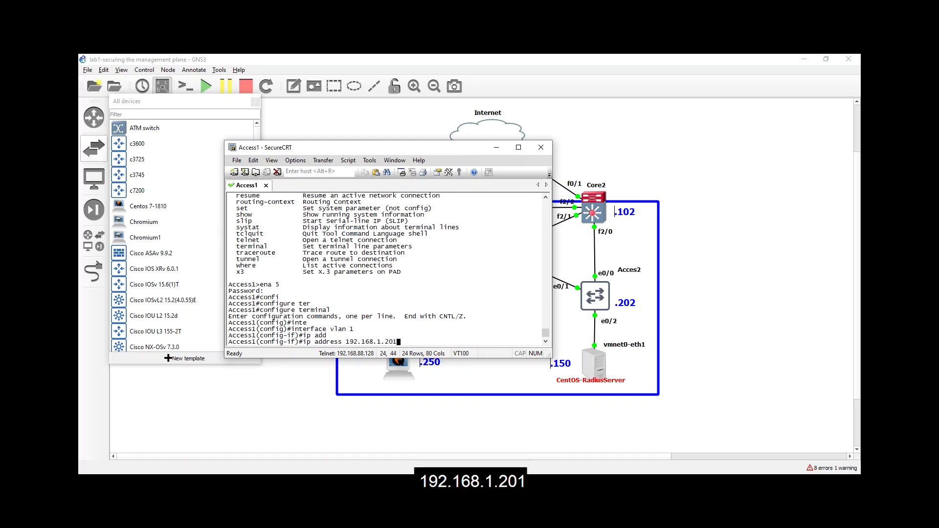
pyautogui.write(' 255.255.255.0')
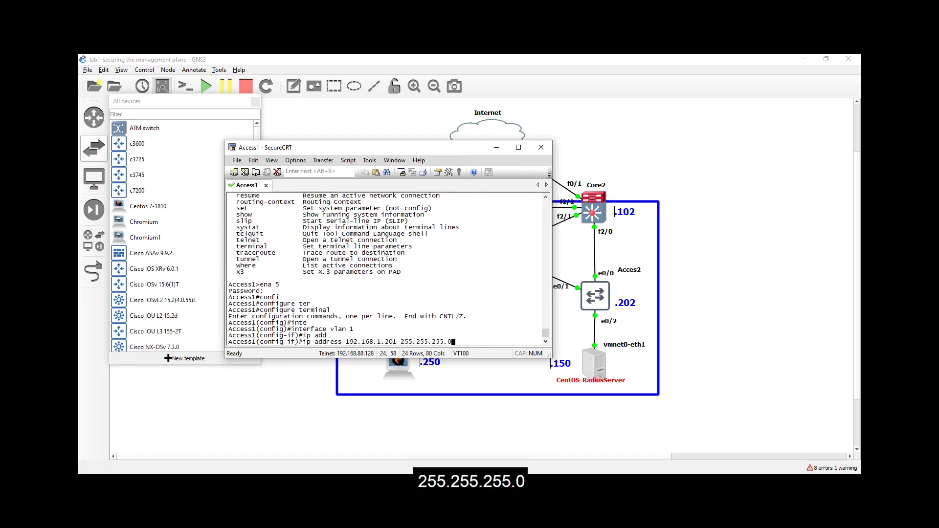
pyautogui.press('Return')
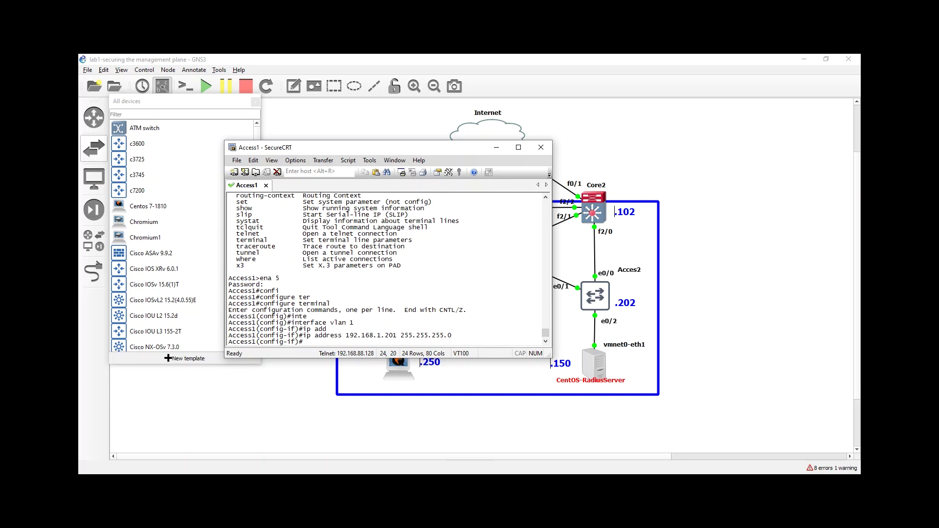
# Attempt 'no shut' (refused), list the allowed interface commands, and exit the interface
pyautogui.write('no shut')
pyautogui.press('Return')
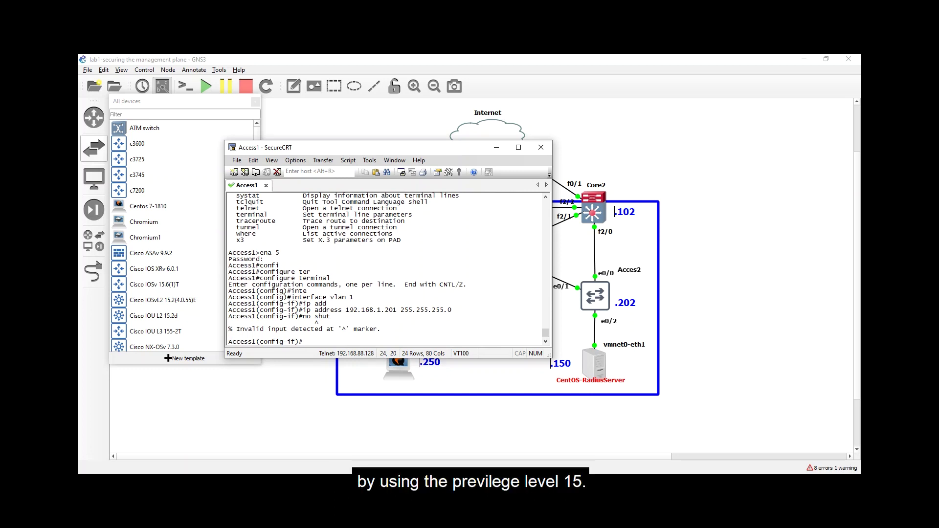
pyautogui.write('?')
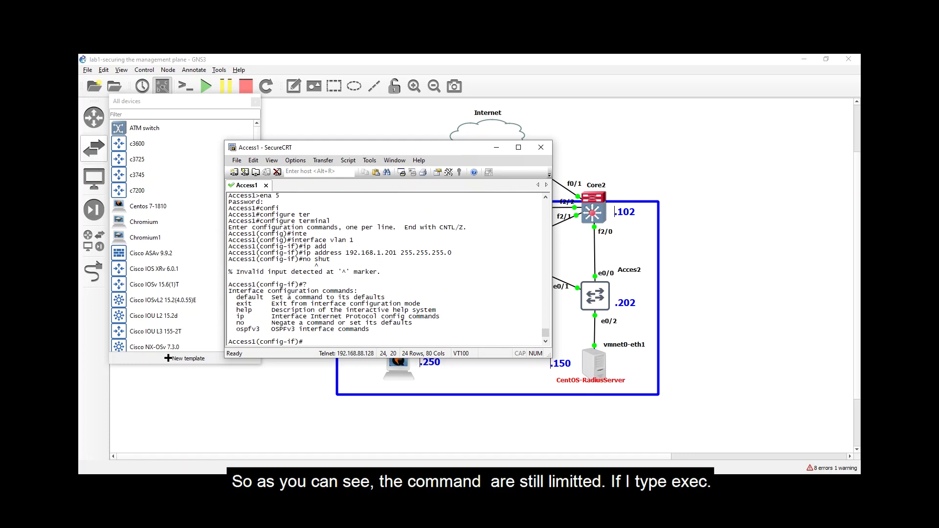
pyautogui.write('exit')
pyautogui.press('Return')
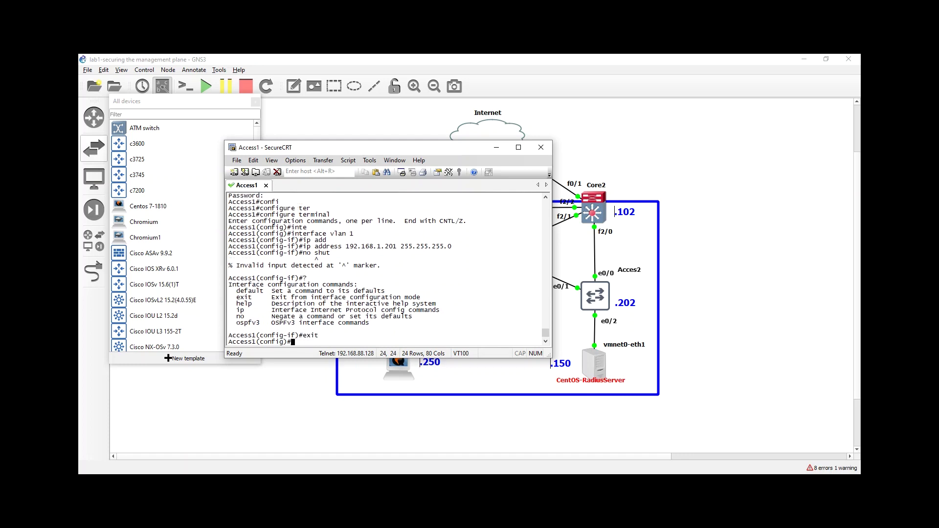
# List the level-5 global config commands with ?, then view the out-of-band vs in-band diagram in Photos
pyautogui.write('?')
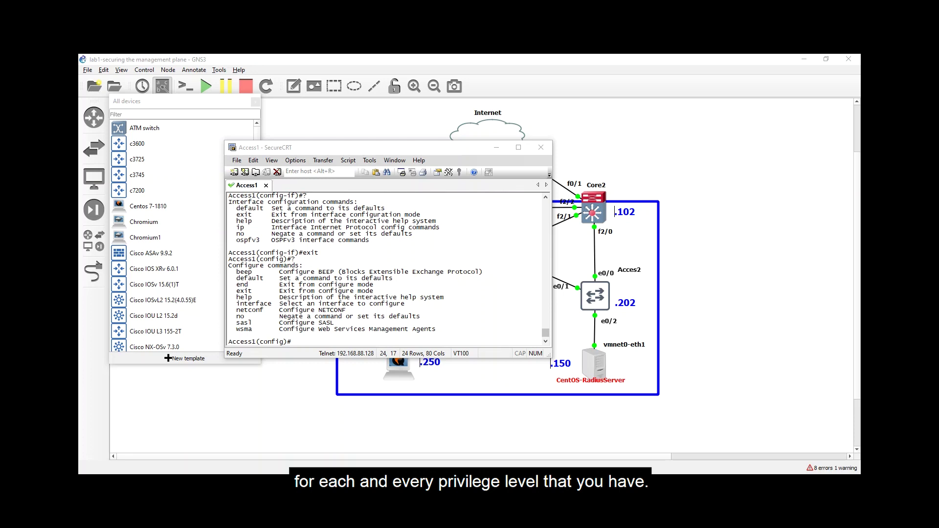
pyautogui.hotkey('alt', 'Tab')
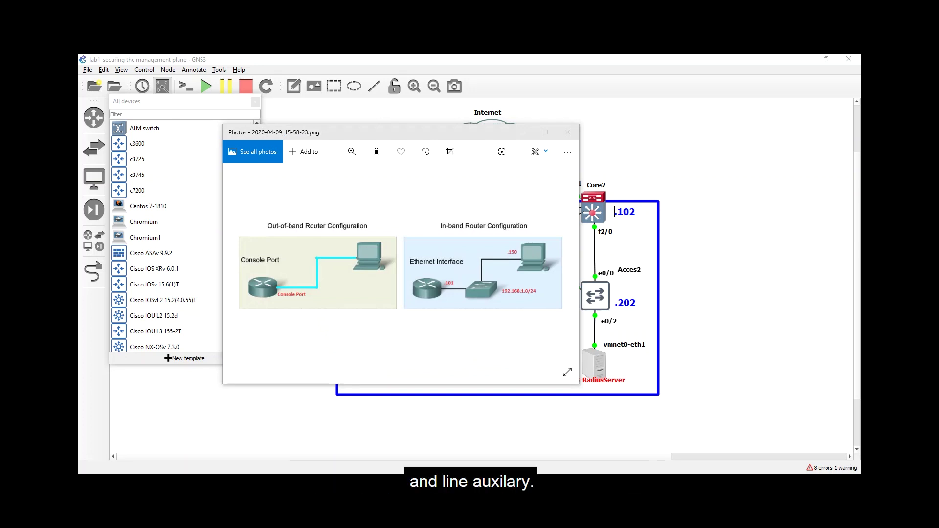
# Disable to level 1, re-enable at level 15 with the enable password, and enter config mode
pyautogui.hotkey('alt', 'Tab')
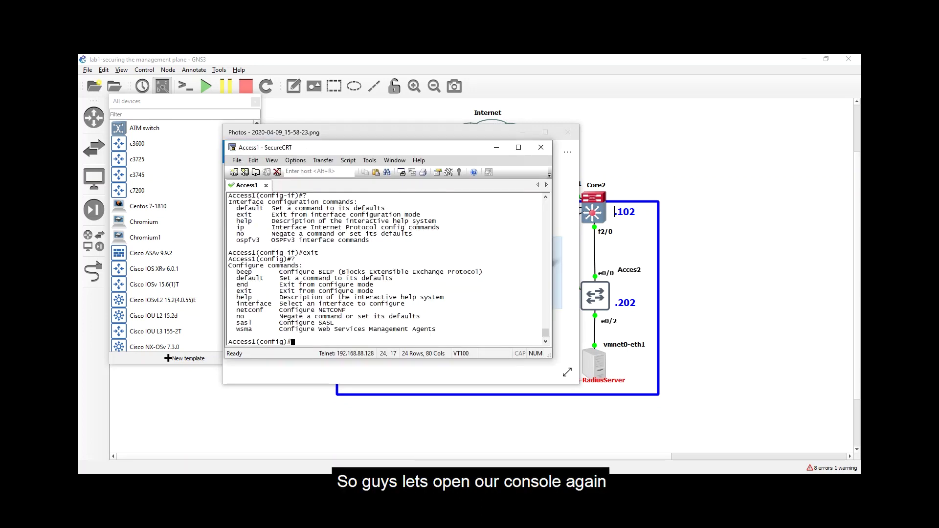
pyautogui.write('end')
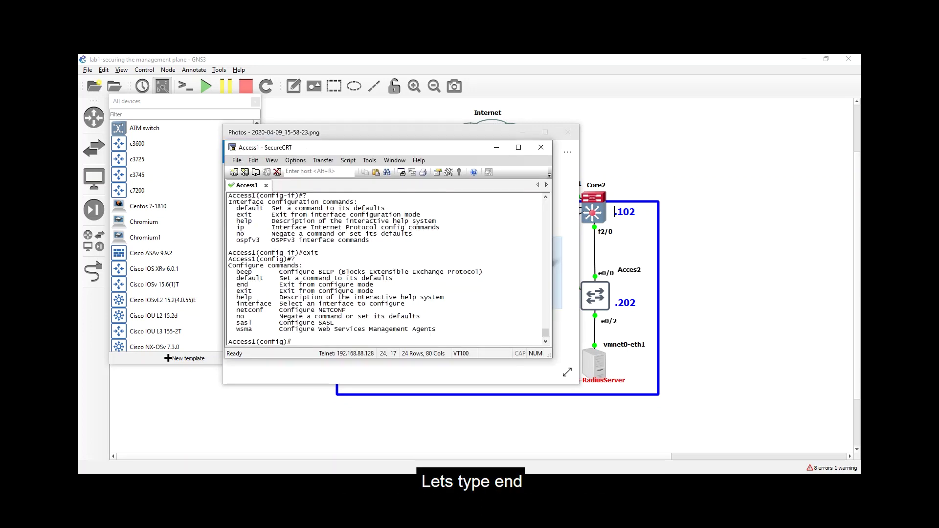
pyautogui.press('Return')
pyautogui.write('disa')
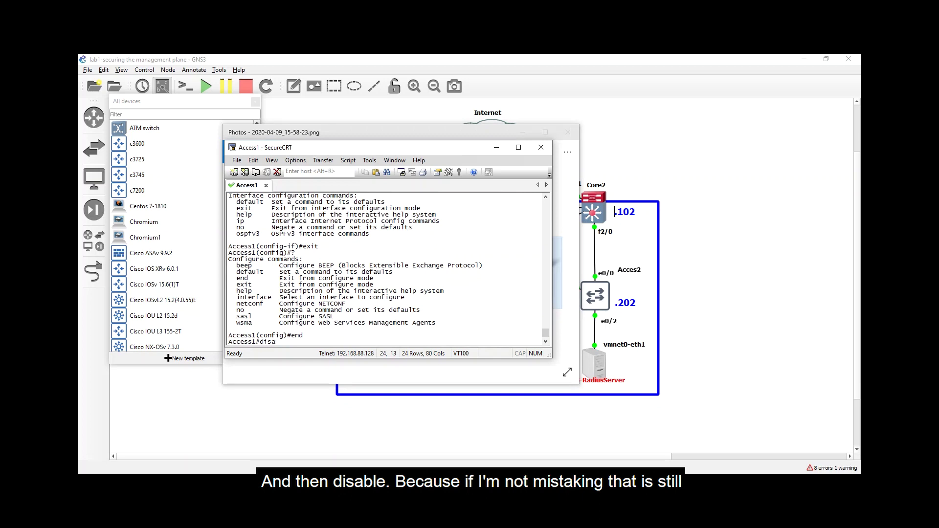
pyautogui.press('Tab')
pyautogui.press('Return')
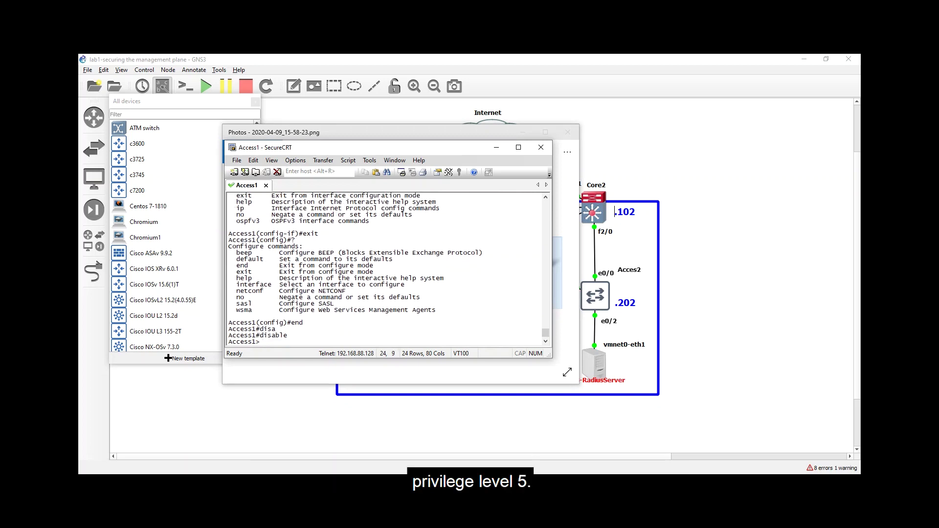
pyautogui.write('ena')
pyautogui.press('Tab')
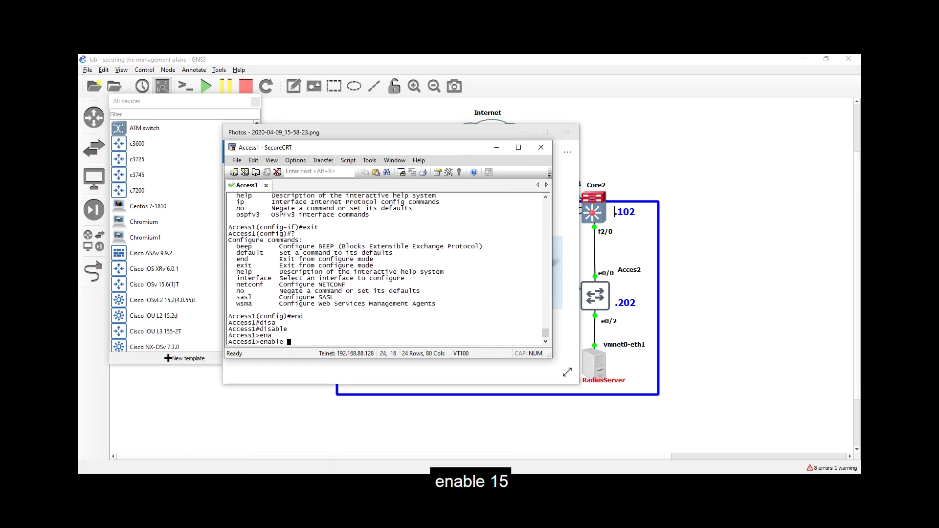
pyautogui.write('15')
pyautogui.press('Return')
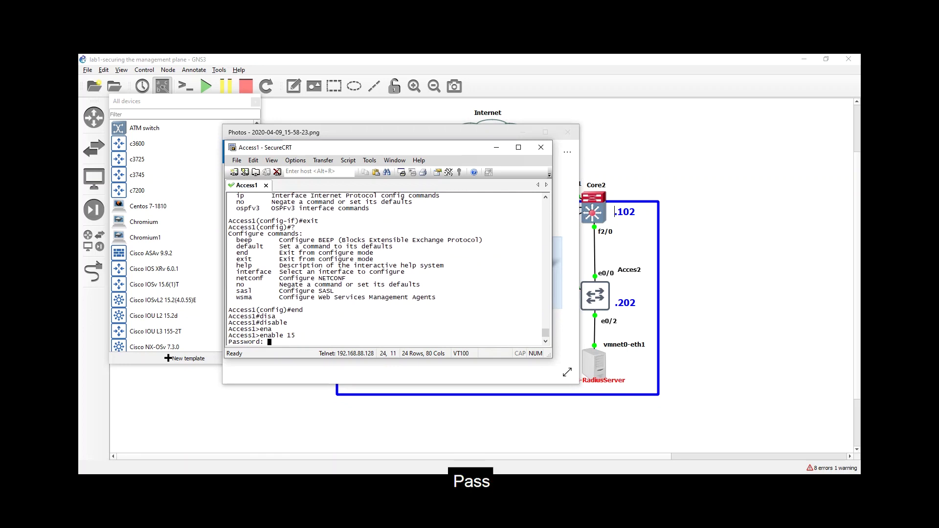
pyautogui.press('Return')
pyautogui.write('conf t')
pyautogui.press('Return')
# Set a password and require login on console line 0
pyautogui.write('line con 0')
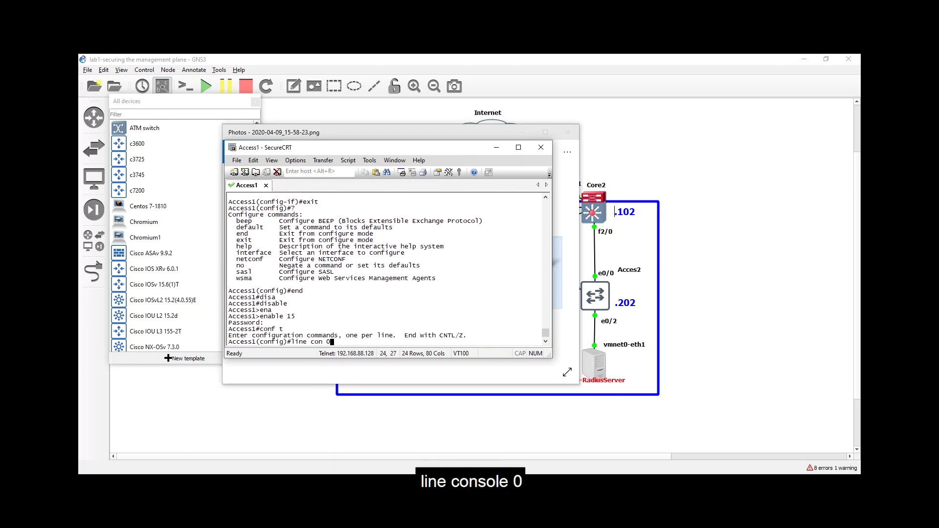
pyautogui.press('Return')
pyautogui.write('password')
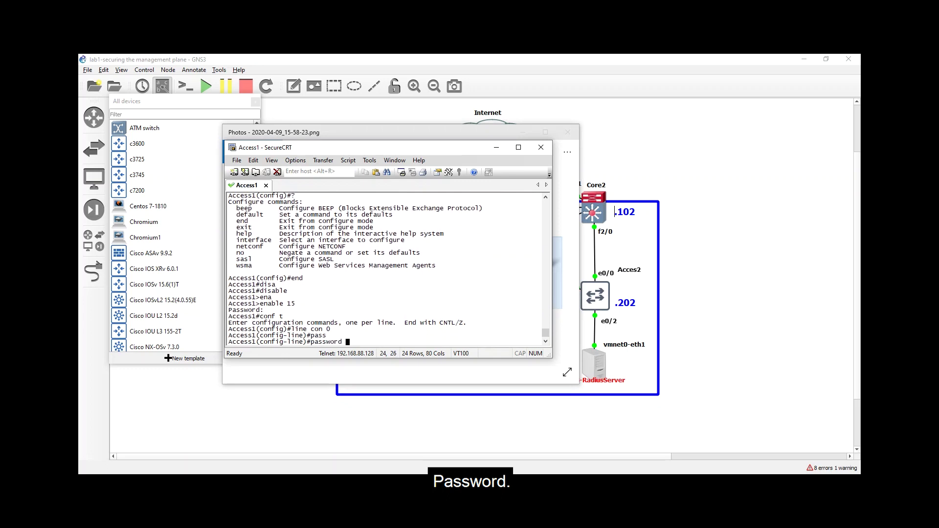
pyautogui.press('Tab')
pyautogui.write('passcon')
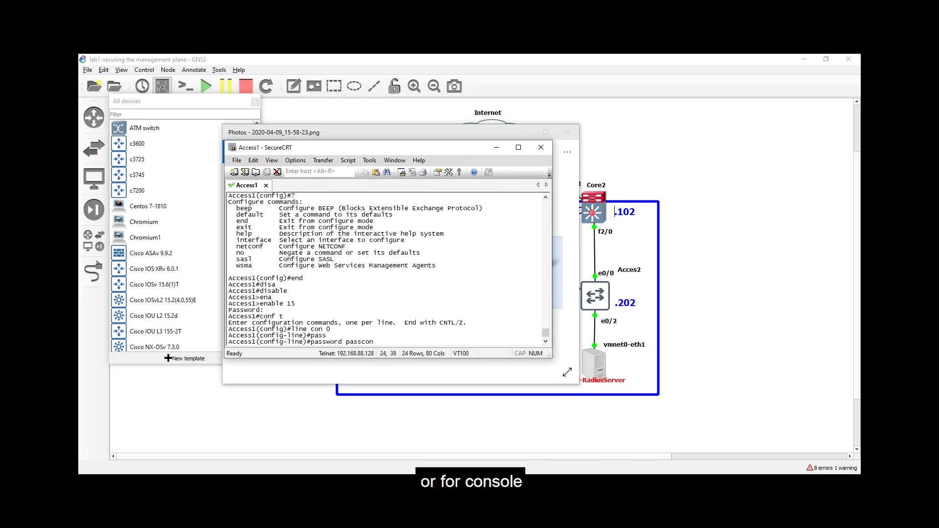
pyautogui.press('Return')
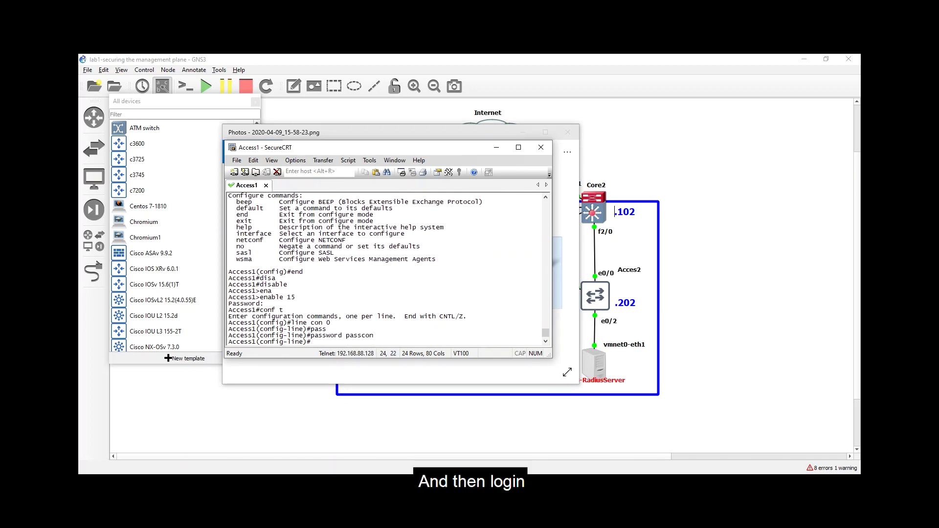
pyautogui.write('login')
pyautogui.press('Tab')
pyautogui.press('Return')
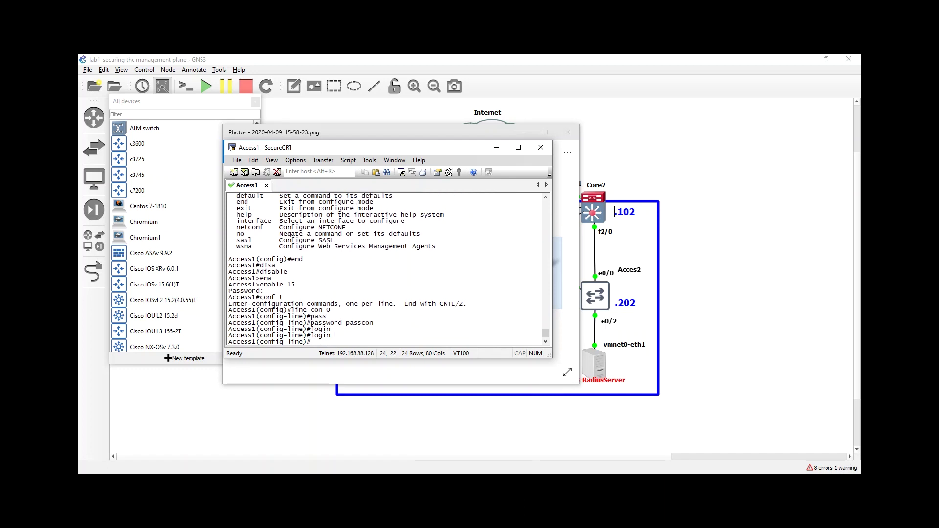
pyautogui.write('exit')
pyautogui.press('Return')
# Set a password and require login on auxiliary line 0
pyautogui.write('line ')
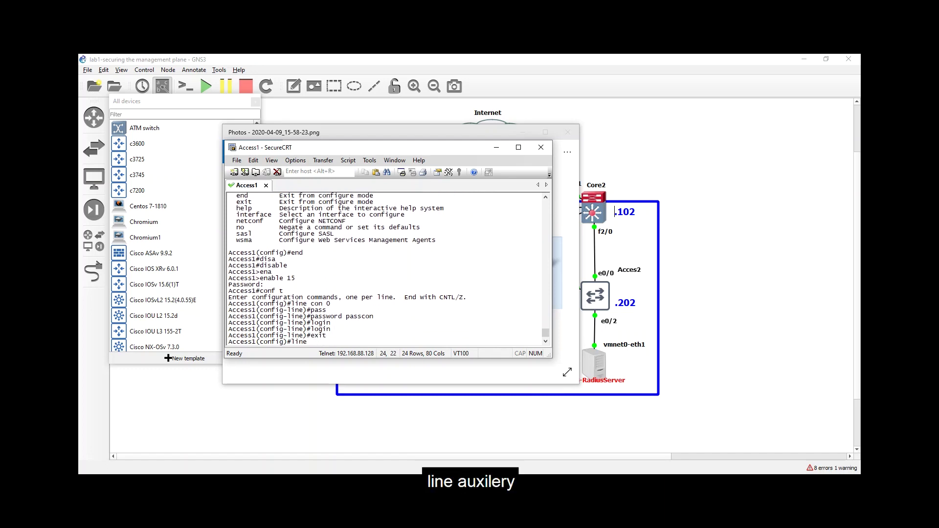
pyautogui.write('aux')
pyautogui.press('Tab')
pyautogui.write('0')
pyautogui.press('Return')
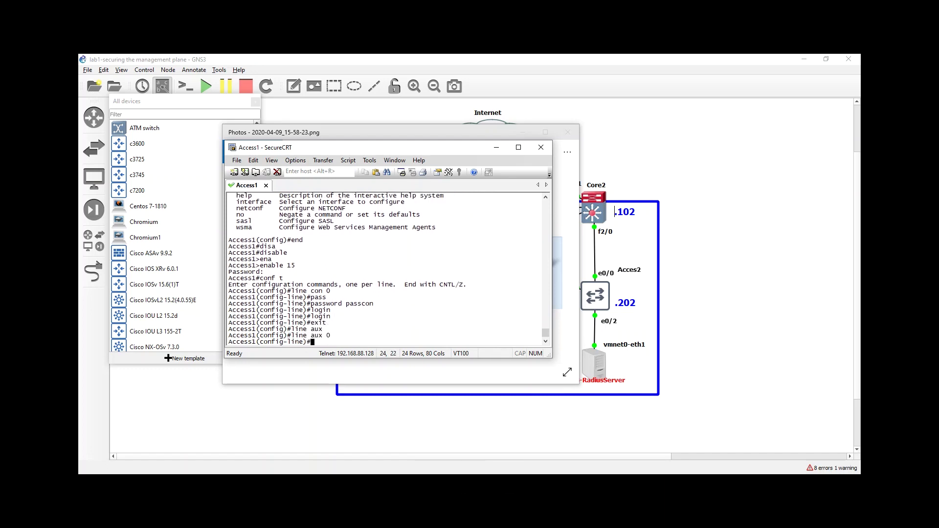
pyautogui.write('pass')
pyautogui.press('Tab')
pyautogui.write('pas')
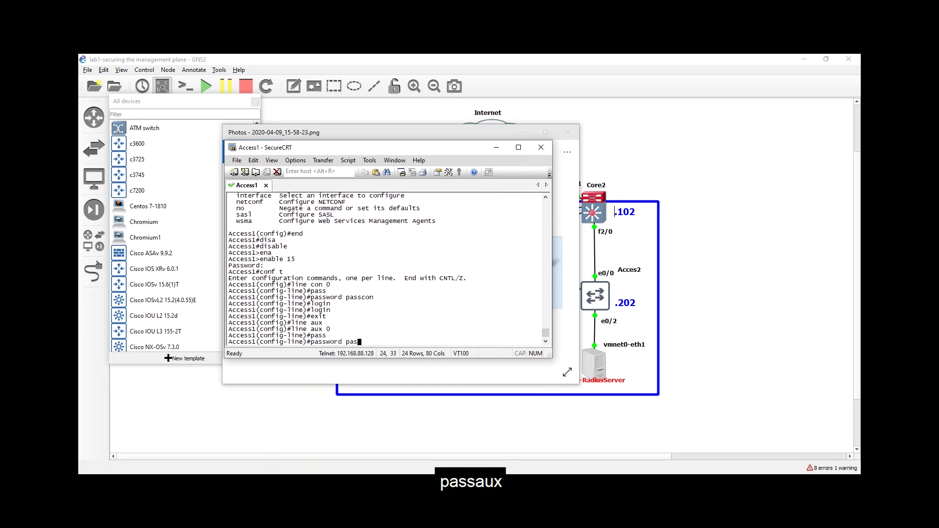
pyautogui.write('saux')
pyautogui.press('Return')
pyautogui.write('login')
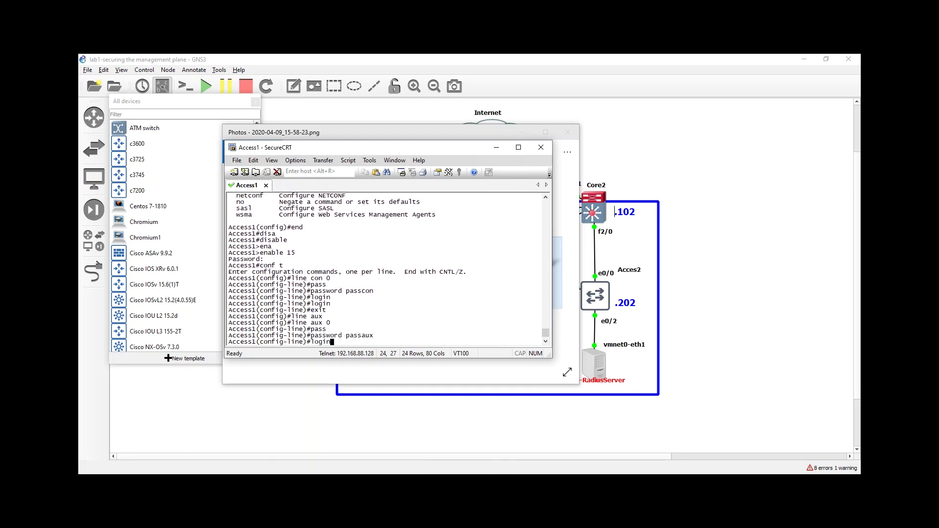
pyautogui.press('Return')
pyautogui.write('exit')
pyautogui.press('Return')
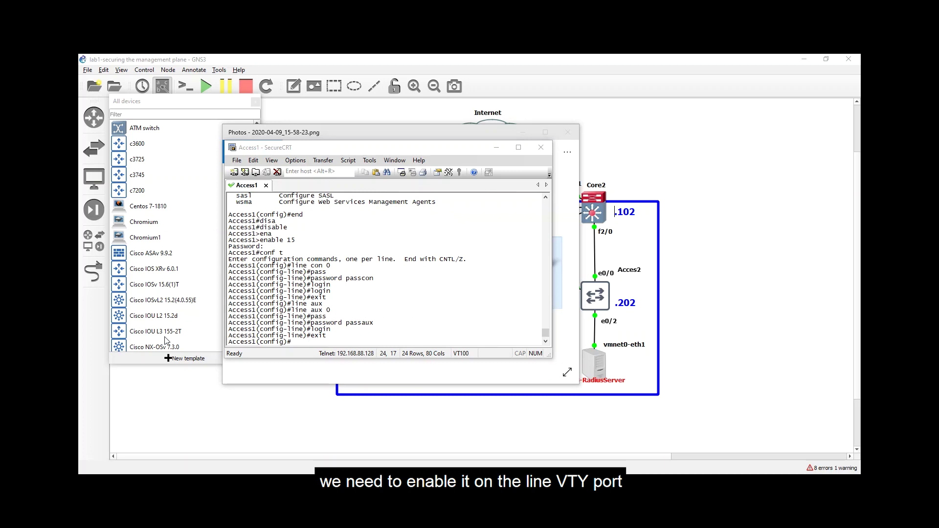
# Configure vty lines 0 4 after 'line vty 0 14' is rejected
pyautogui.click(386, 293)
pyautogui.write('line')
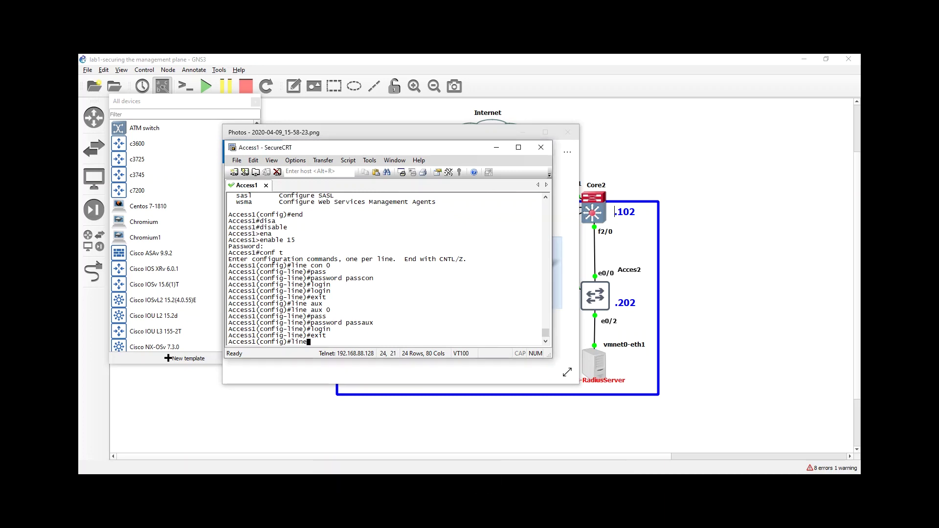
pyautogui.write(' vty 0 14')
pyautogui.press('Return')
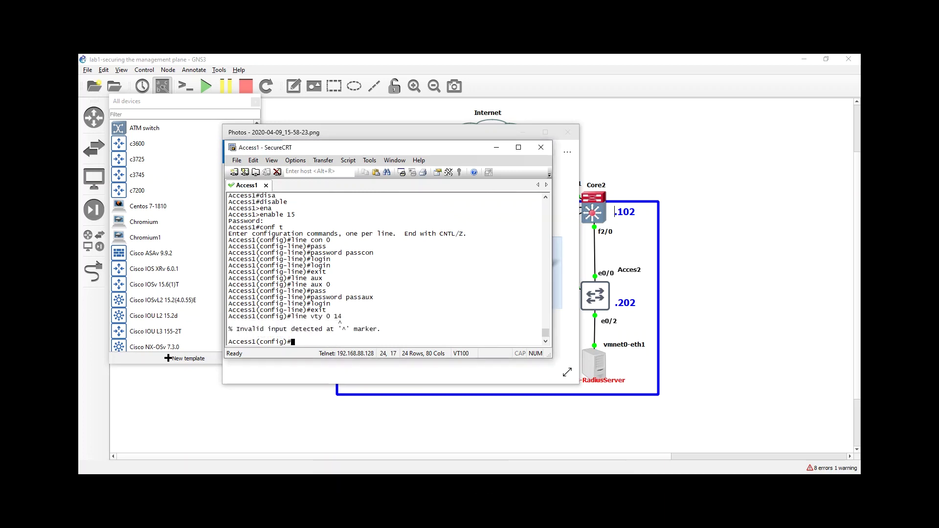
pyautogui.write('line ')
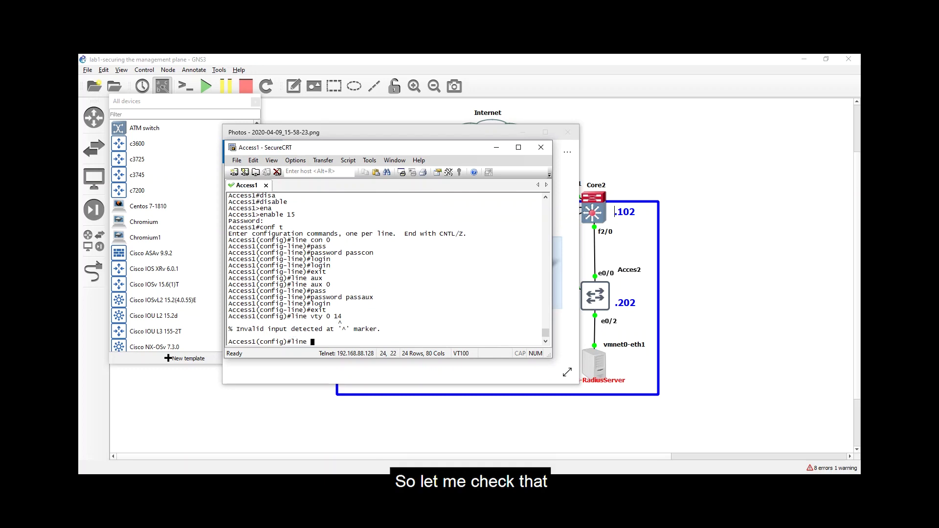
pyautogui.write('vty 0 ')
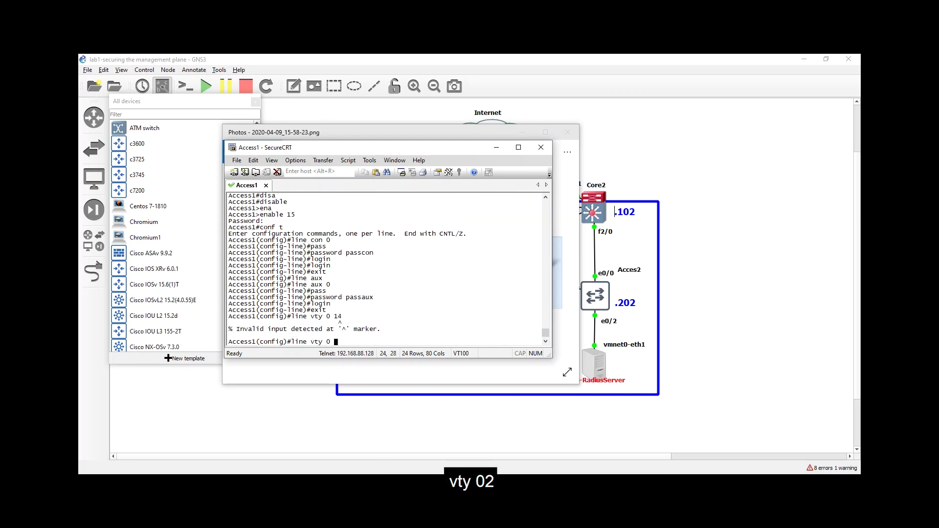
pyautogui.write('?')
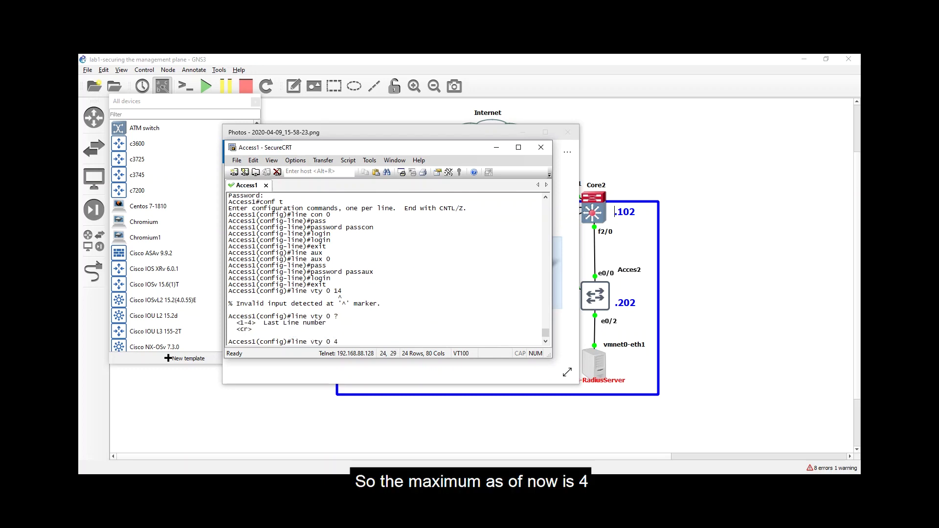
pyautogui.press('Return')
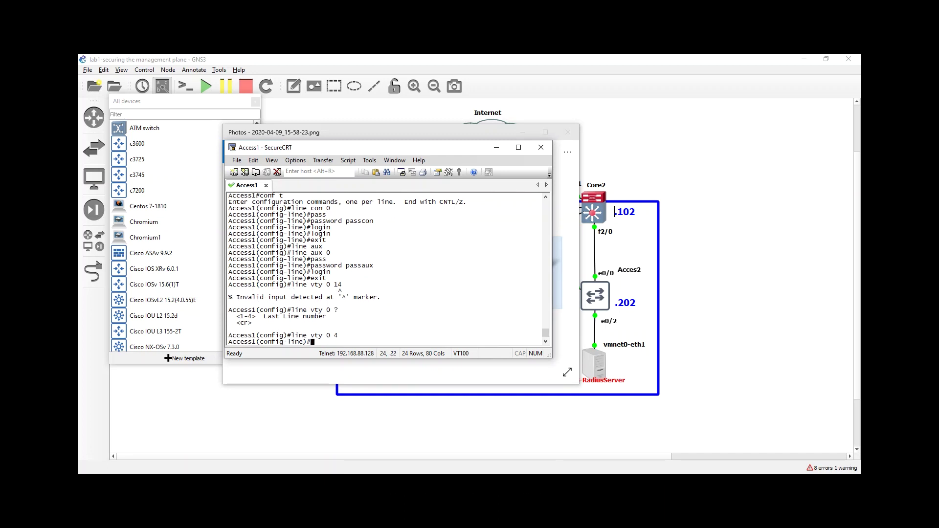
# Set a vty line password and require login on vty 0 4
pyautogui.write('pass')
pyautogui.press('Tab')
pyautogui.write('passv')
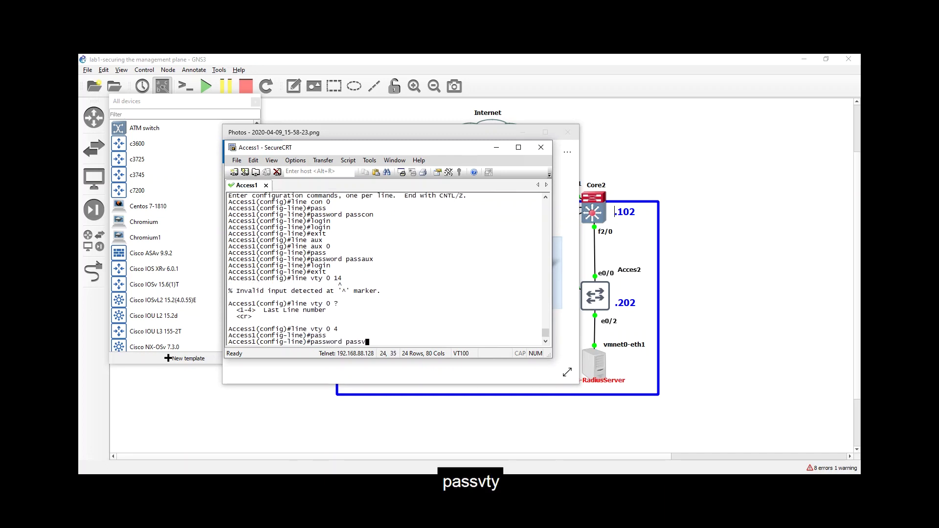
pyautogui.write('ty')
pyautogui.press('Return')
pyautogui.write('login')
pyautogui.press('Return')
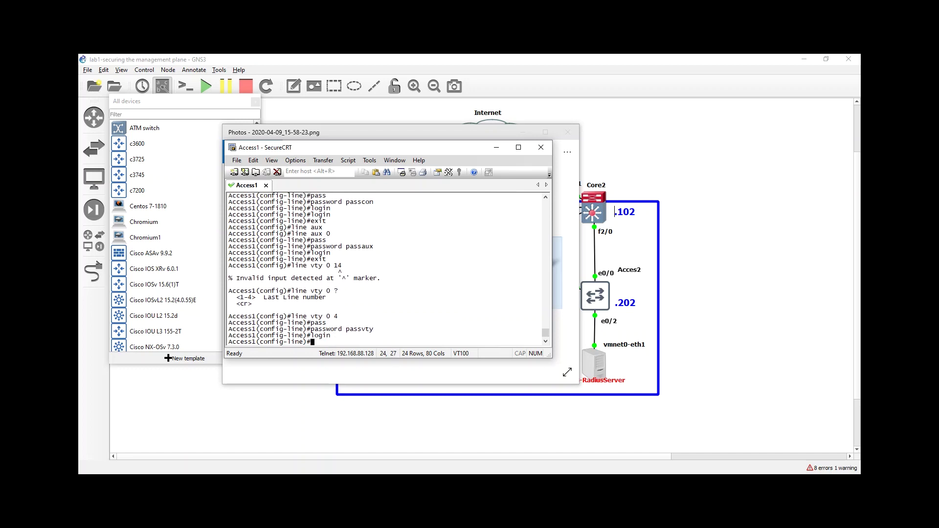
# Return to privileged exec with 'end' and type the disable command
pyautogui.write('end')
pyautogui.press('Return')
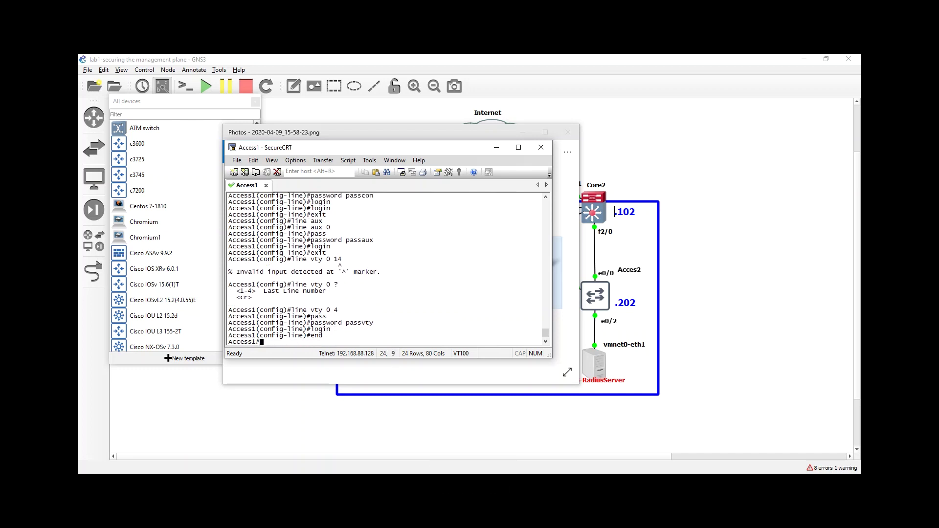
pyautogui.click(382, 307)
pyautogui.write('disa')
pyautogui.press('Tab')
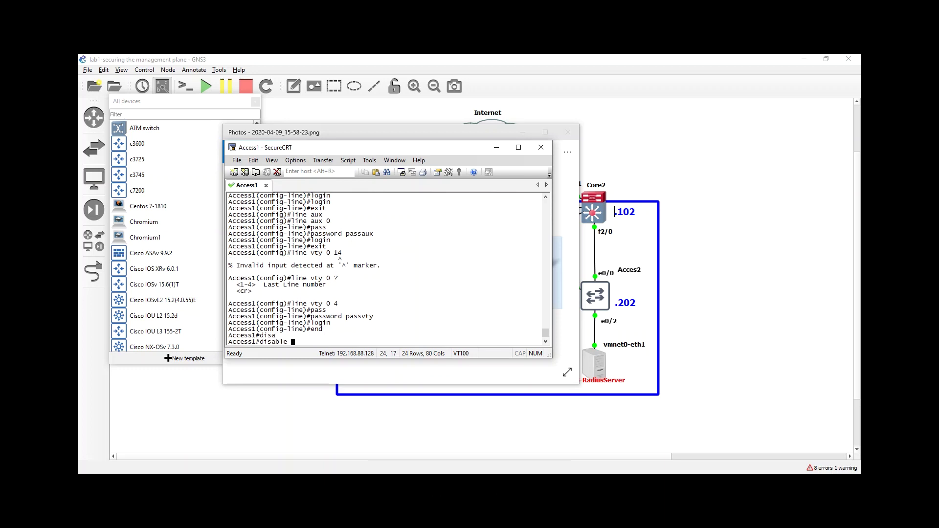
# Log out of Access1's console and log back in with the console password
pyautogui.press('Return')
pyautogui.write('exit')
pyautogui.press('Return')
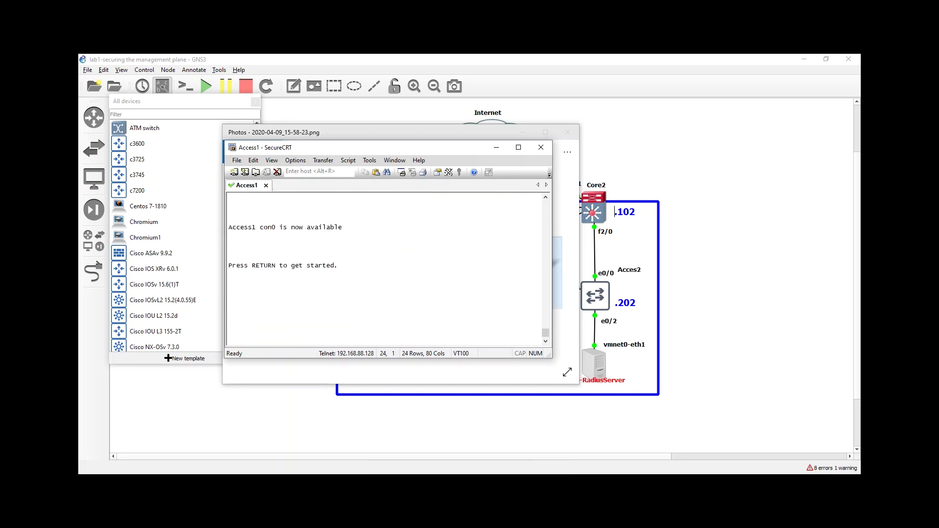
pyautogui.press('Return')
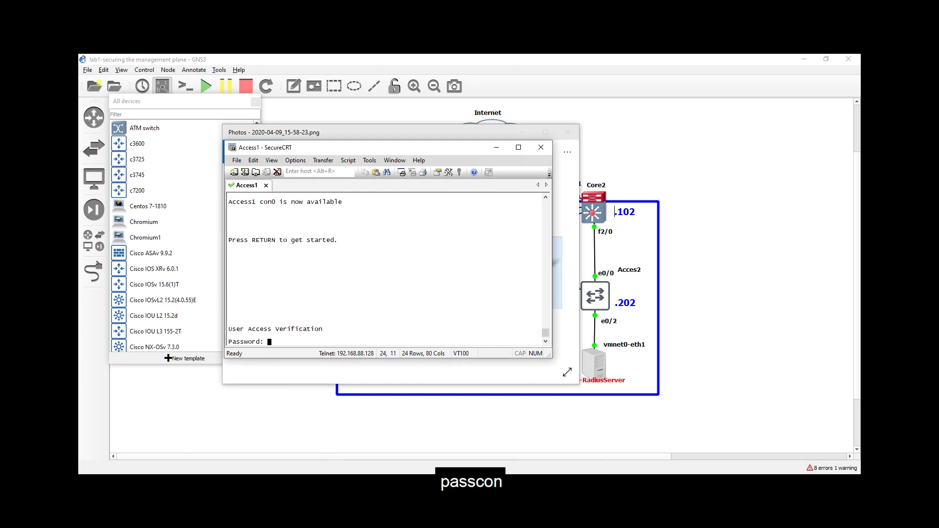
pyautogui.press('Return')
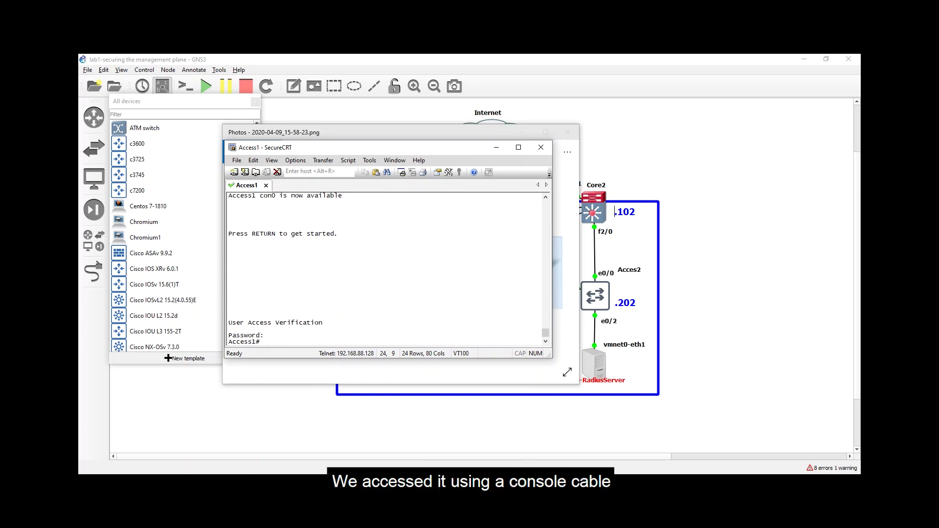
# Run 'show ip int brief' on Access1 to check Vlan1 is up at 192.168.1.201
pyautogui.press('Return')
pyautogui.press('Return')
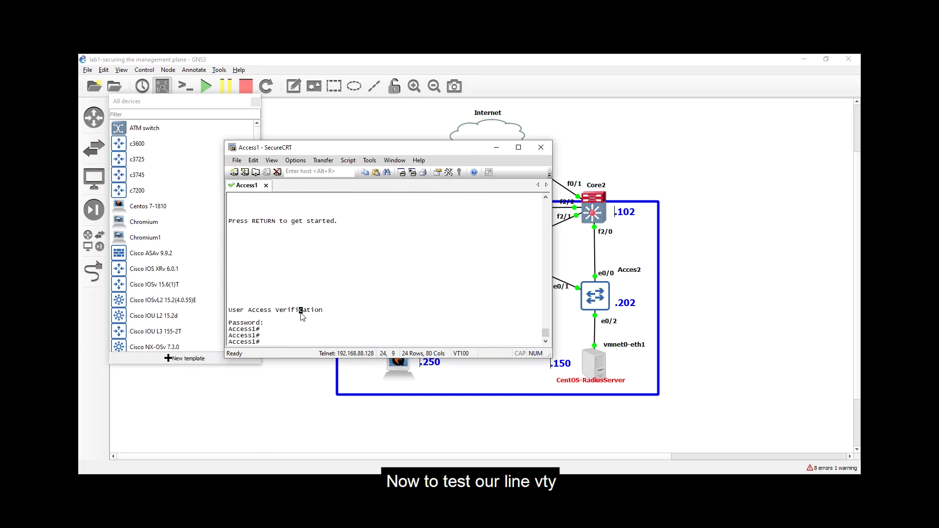
pyautogui.write('show ')
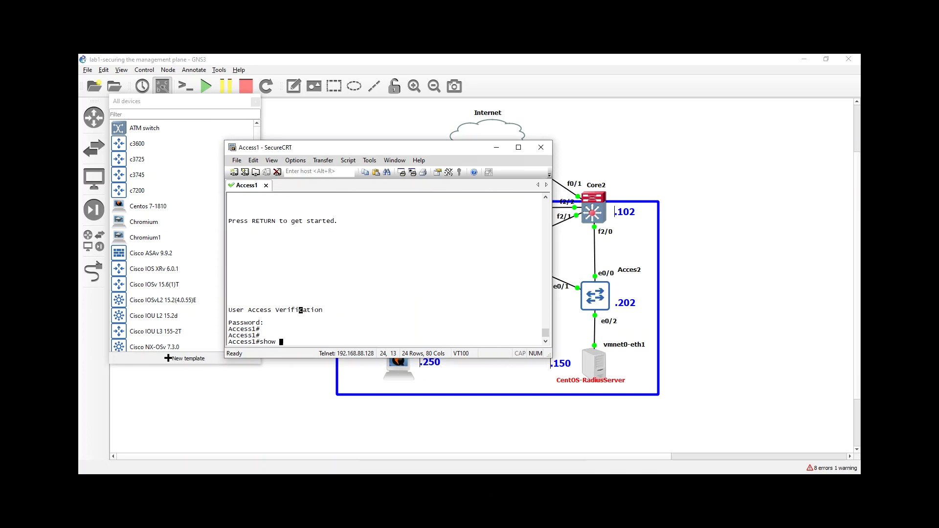
pyautogui.write('ip int brief')
pyautogui.press('Return')
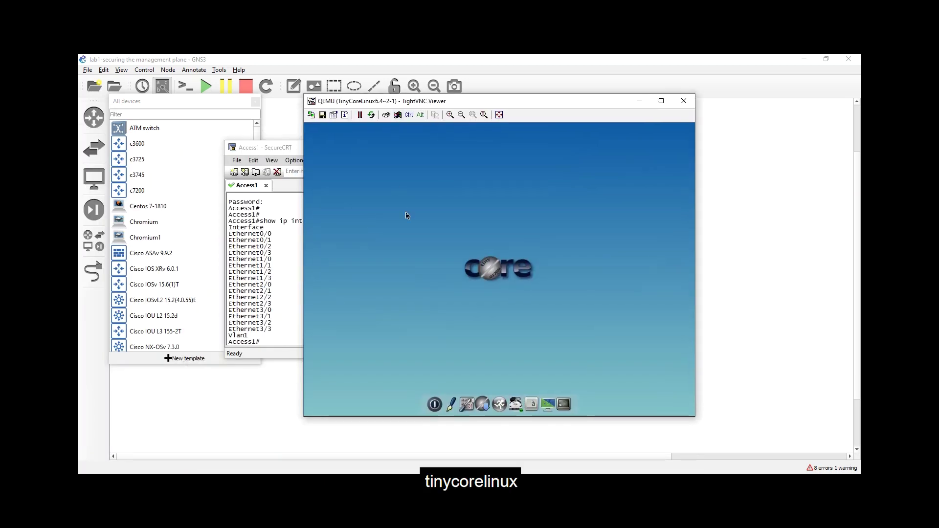
# In TinyCore's Network settings, set eth0 to 192.168.1.250 with gateway 192.168.1.101 and apply
pyautogui.rightClick(406, 215)
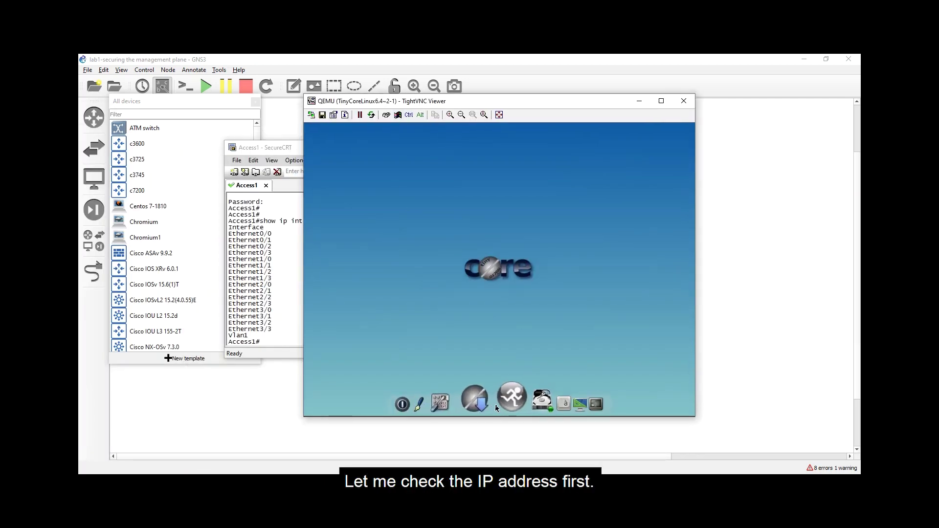
pyautogui.click(473, 400)
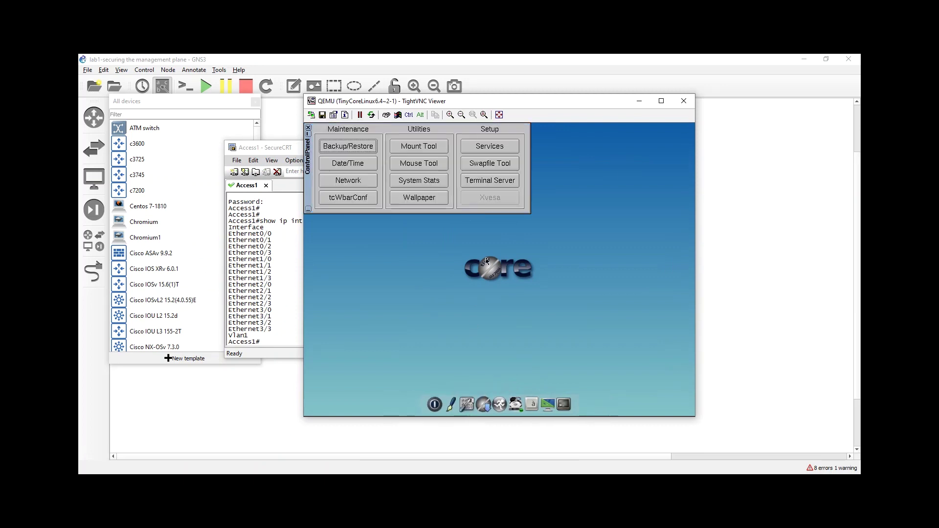
pyautogui.click(348, 180)
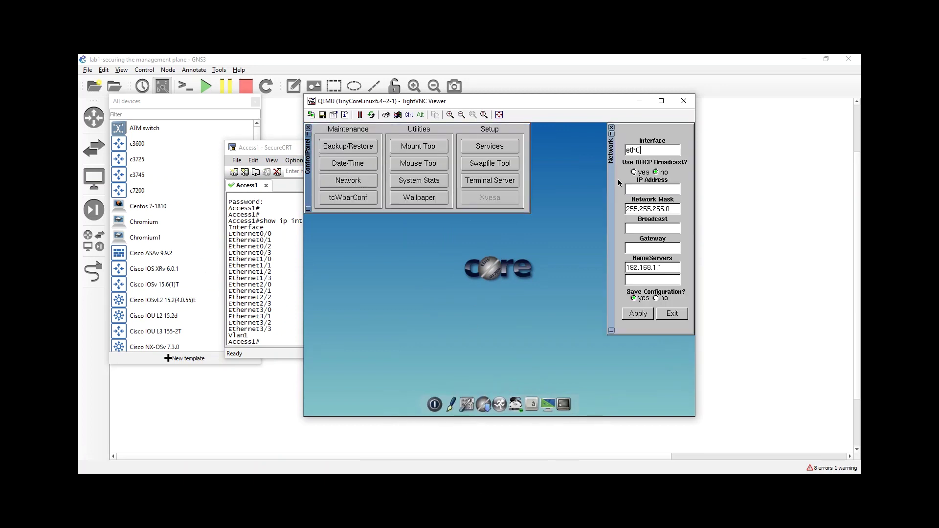
pyautogui.click(646, 189)
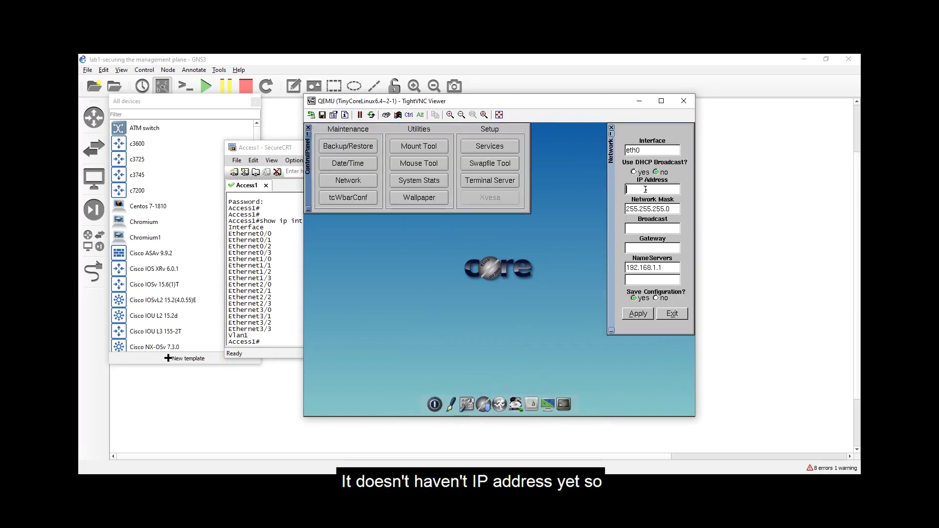
pyautogui.write('192.168.1.')
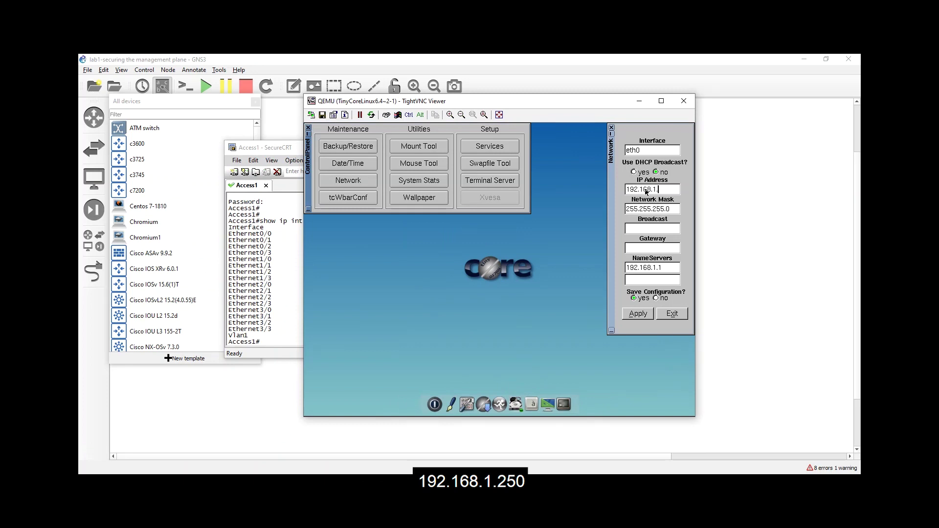
pyautogui.write('250')
pyautogui.press('Tab')
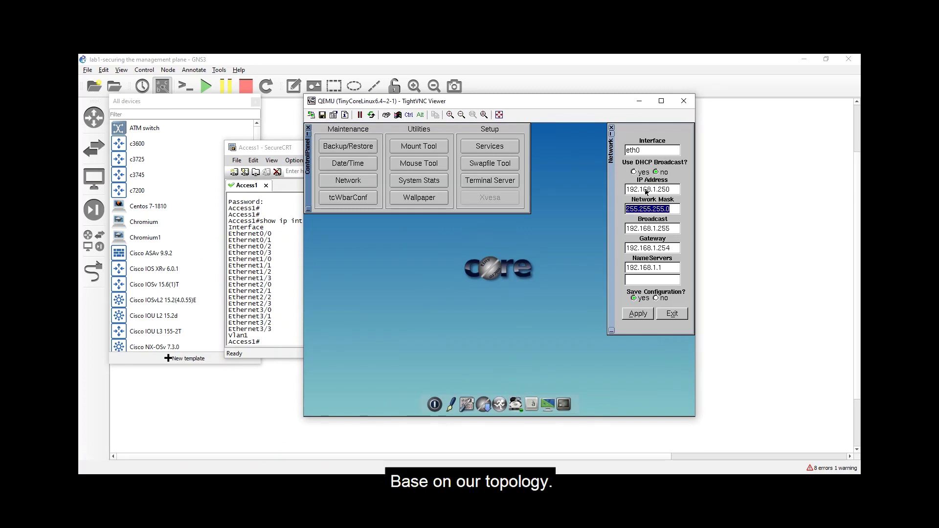
pyautogui.press('Tab')
pyautogui.press('Tab')
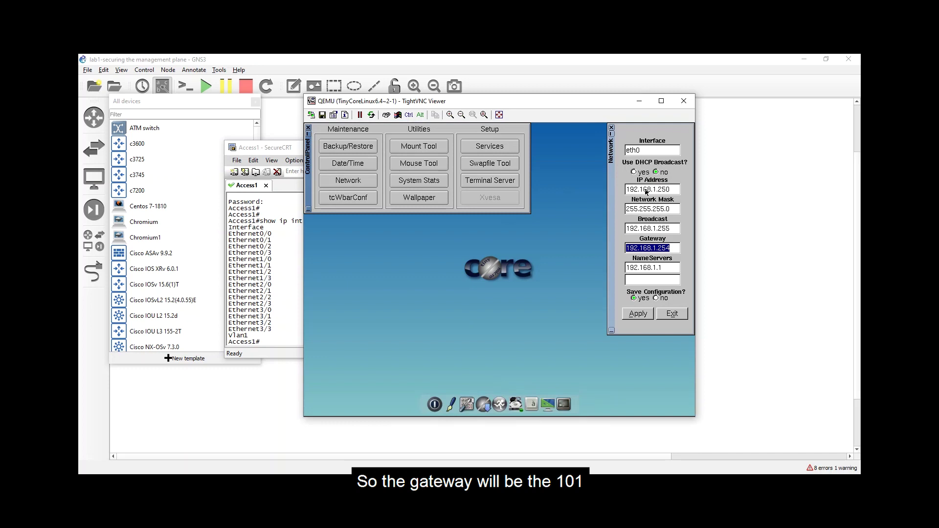
pyautogui.press('End')
pyautogui.press('BackSpace')
pyautogui.press('BackSpace')
pyautogui.press('BackSpace')
pyautogui.write('10')
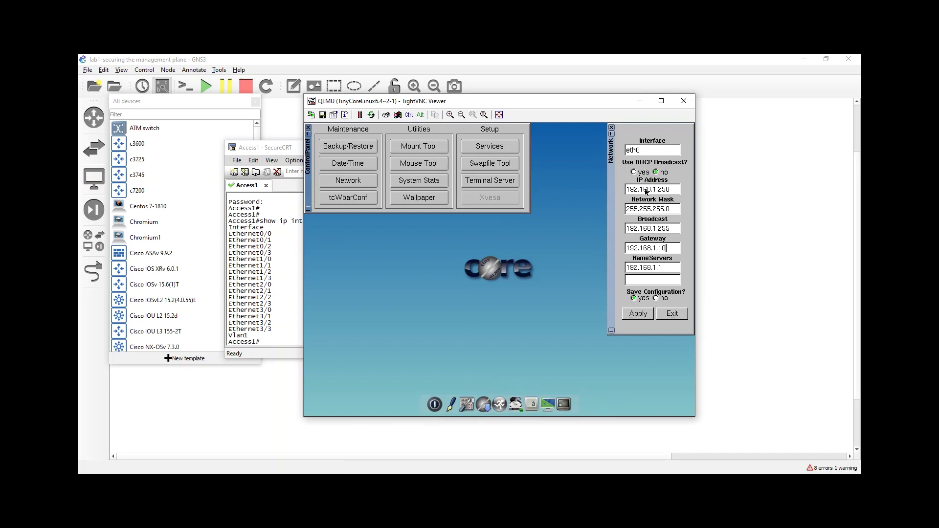
pyautogui.write('1')
pyautogui.click(640, 315)
# Open a terminal on the VM and telnet to 192.168.1.201
pyautogui.rightClick(503, 259)
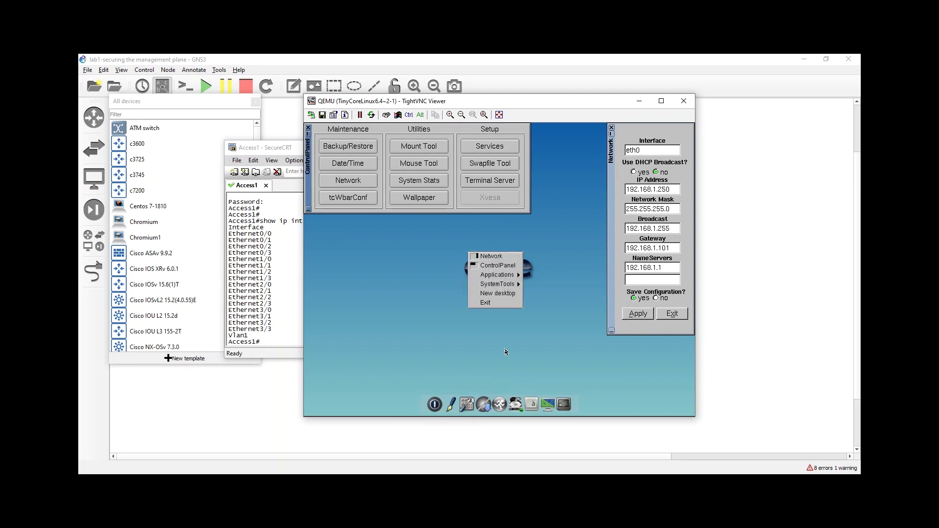
pyautogui.click(563, 403)
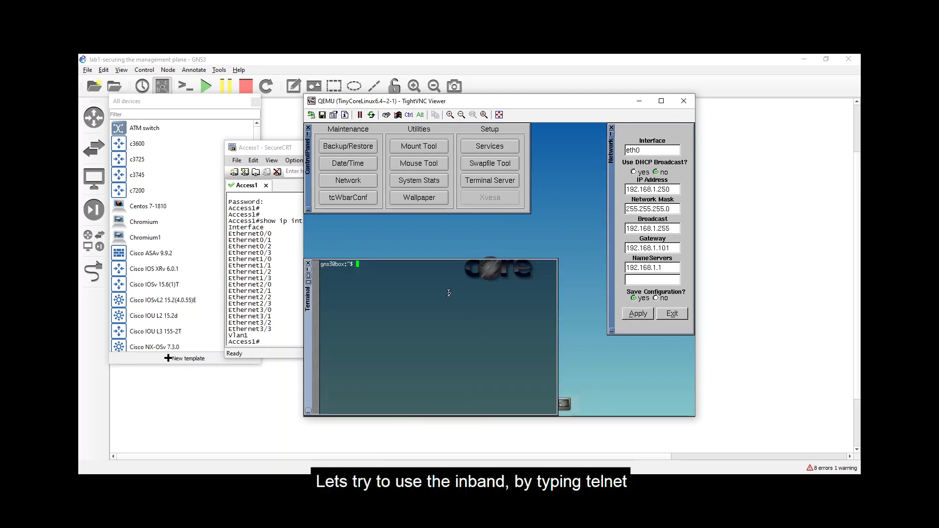
pyautogui.write('telnet 192.168.1.201')
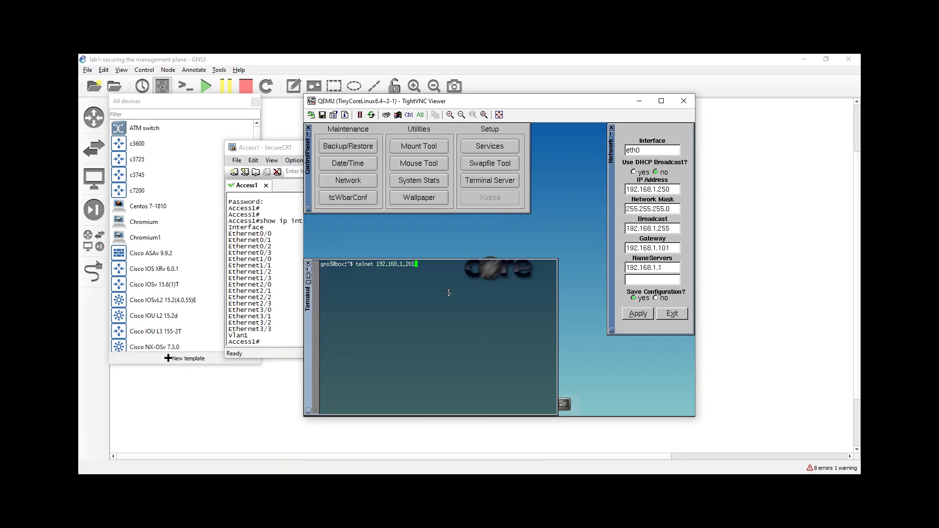
pyautogui.press('Return')
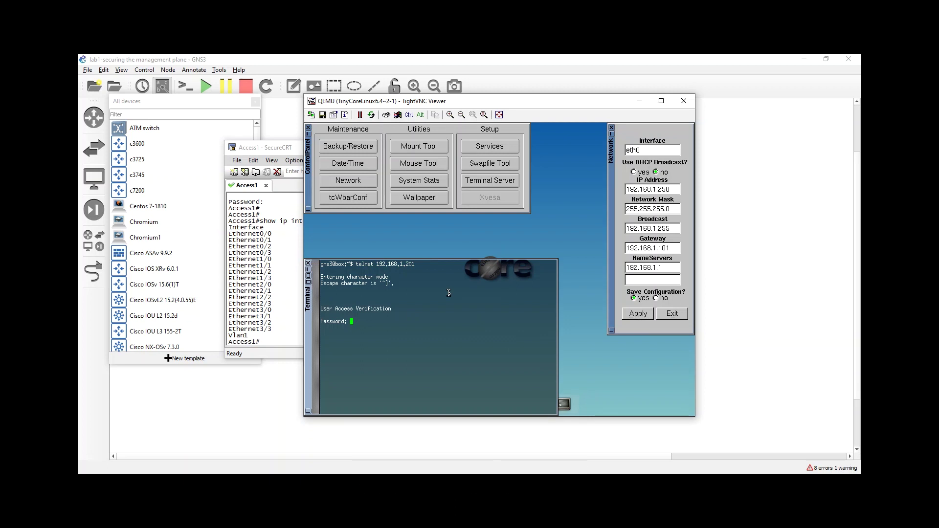
# Log in with the line password, then enter enable mode with the enable password
pyautogui.press('Return')
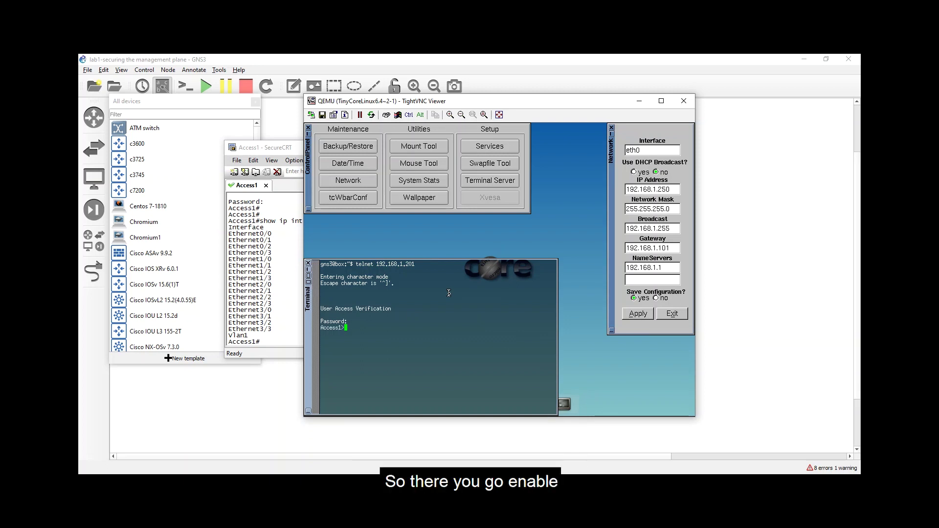
pyautogui.write('en')
pyautogui.press('Return')
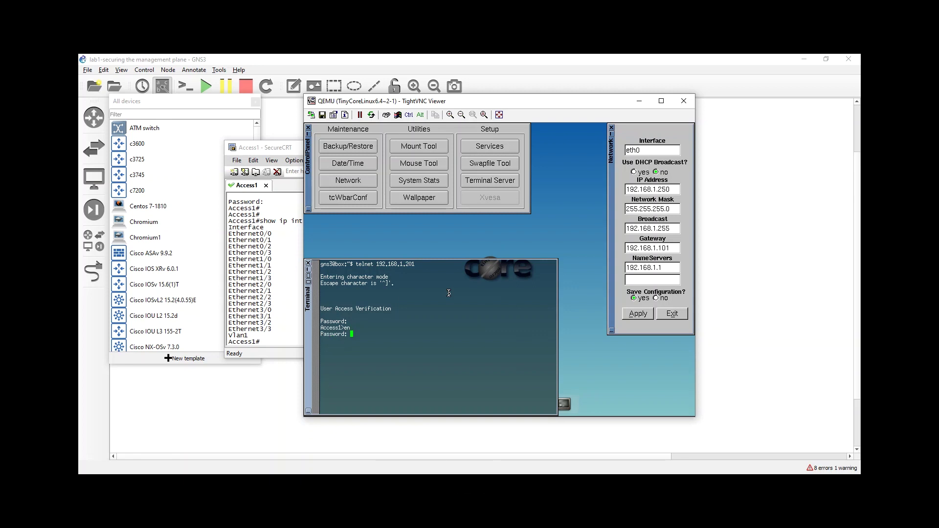
pyautogui.press('Return')
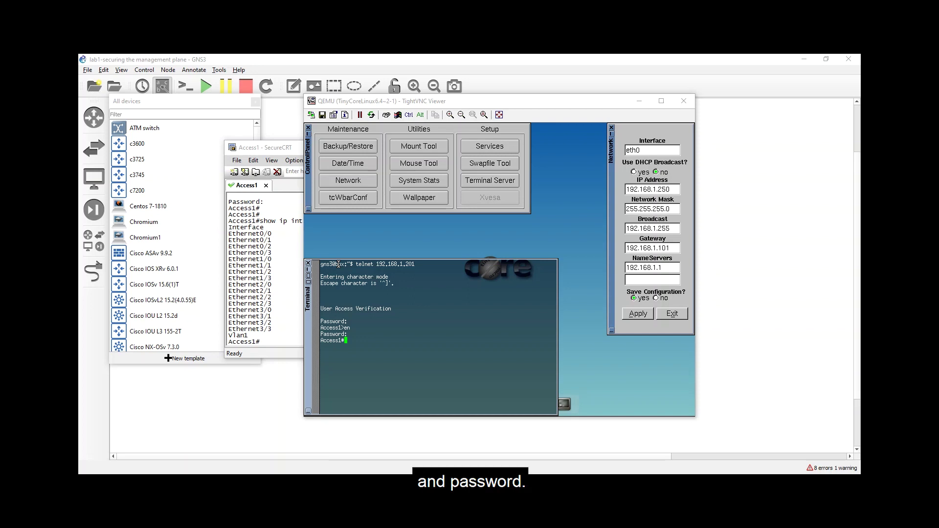
# Enter global configuration on Access1 and turn on 'aaa new-model'
pyautogui.click(284, 292)
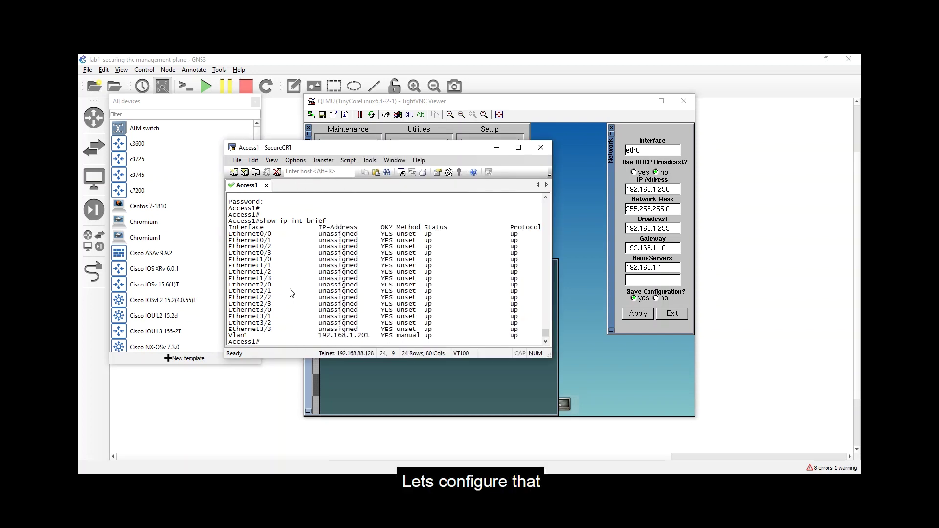
pyautogui.write('conf t')
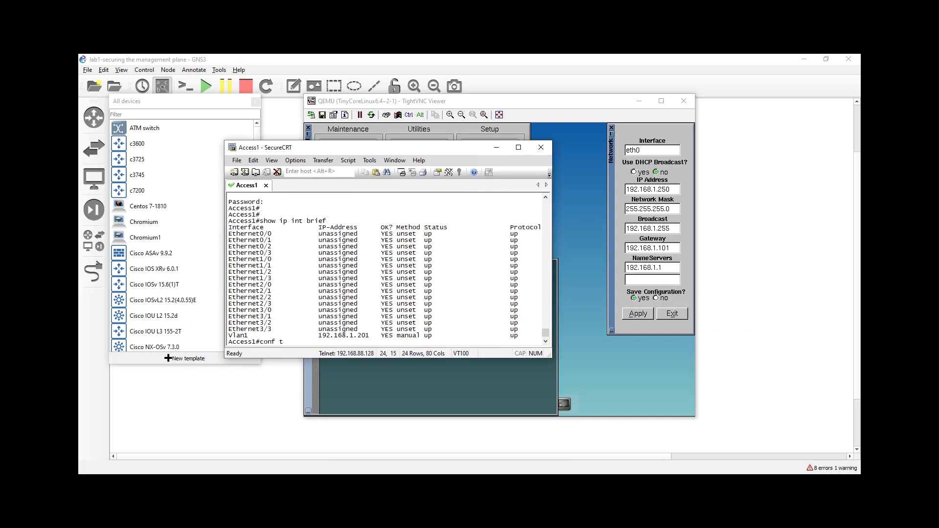
pyautogui.press('Return')
pyautogui.write('aaa new')
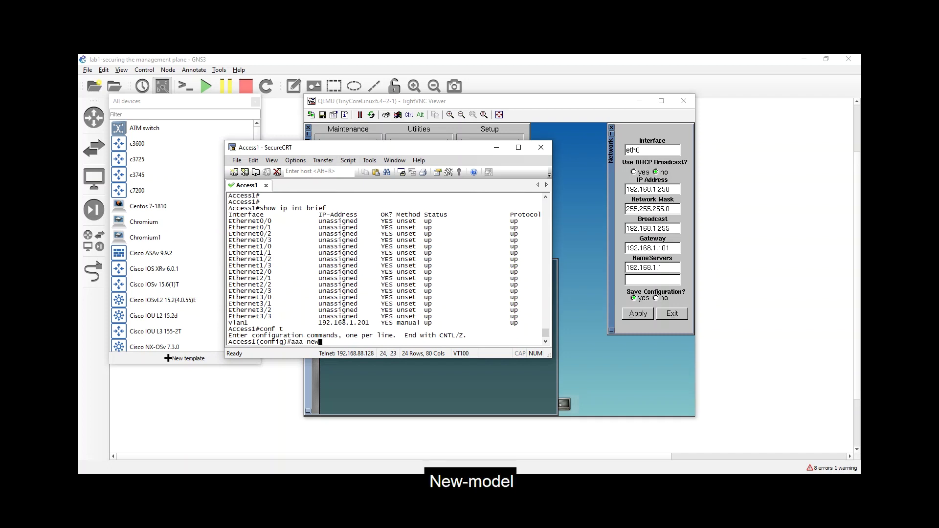
pyautogui.press('Tab')
pyautogui.press('Return')
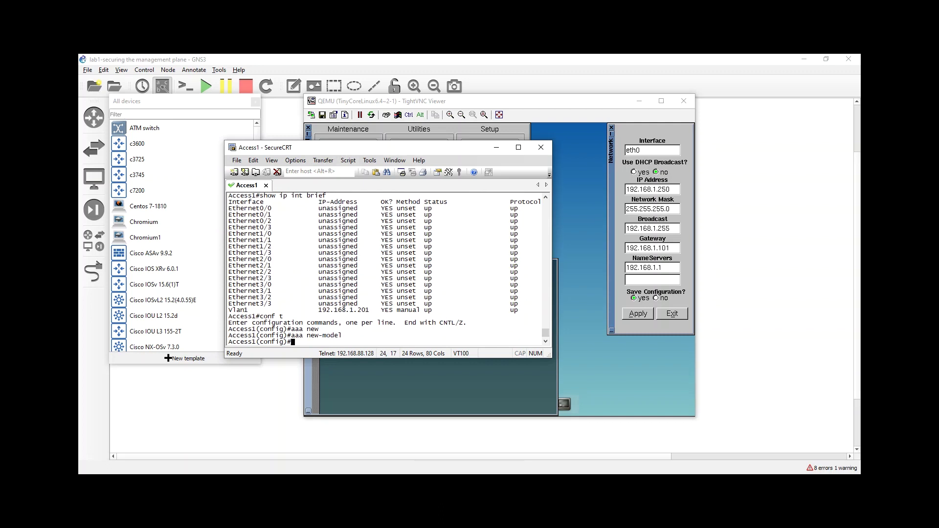
# Create two local user accounts, admin and rivan, each with a password
pyautogui.write('usernam')
pyautogui.press('Tab')
pyautogui.write('admin pass')
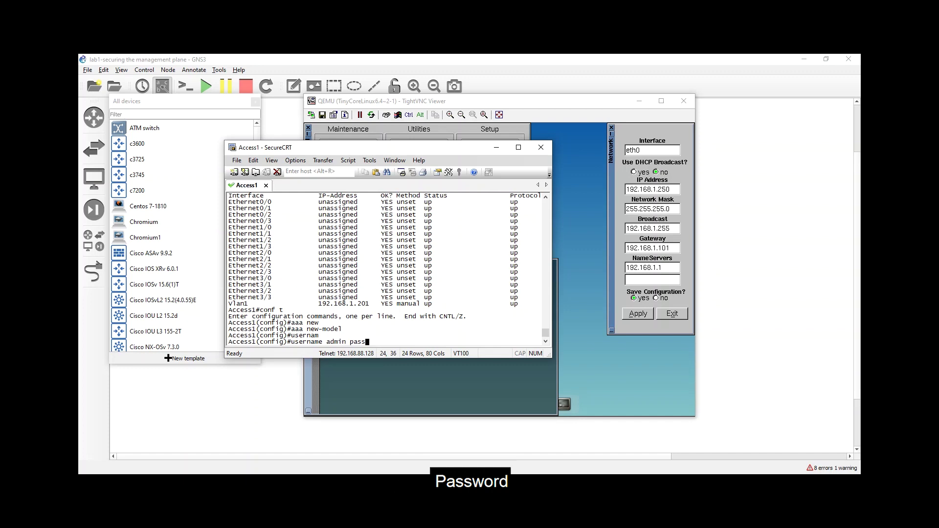
pyautogui.press('Tab')
pyautogui.write('C1sc0123')
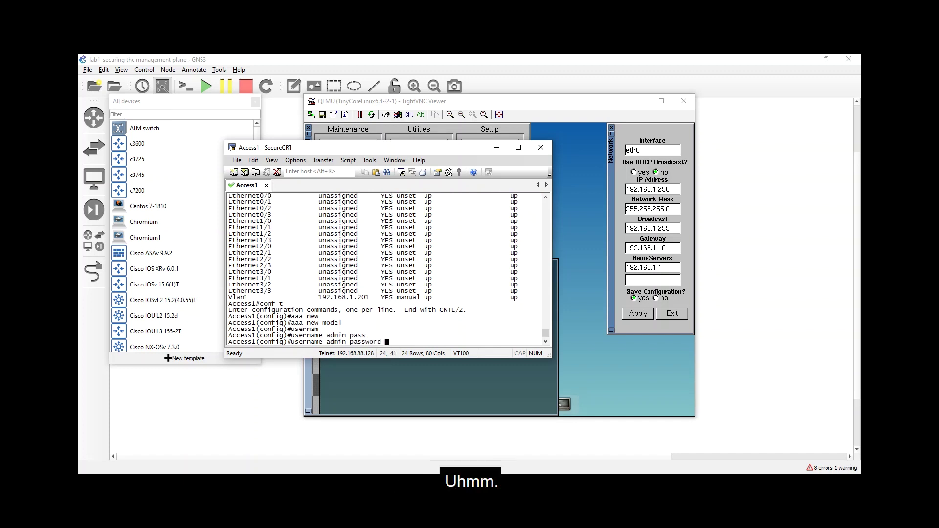
pyautogui.press('Return')
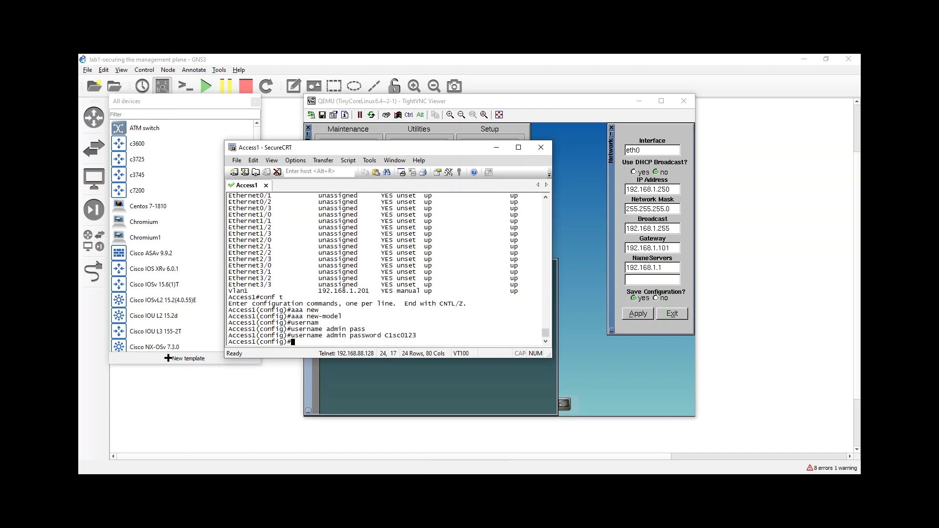
pyautogui.write('usernam')
pyautogui.press('Tab')
pyautogui.write('rivan pass')
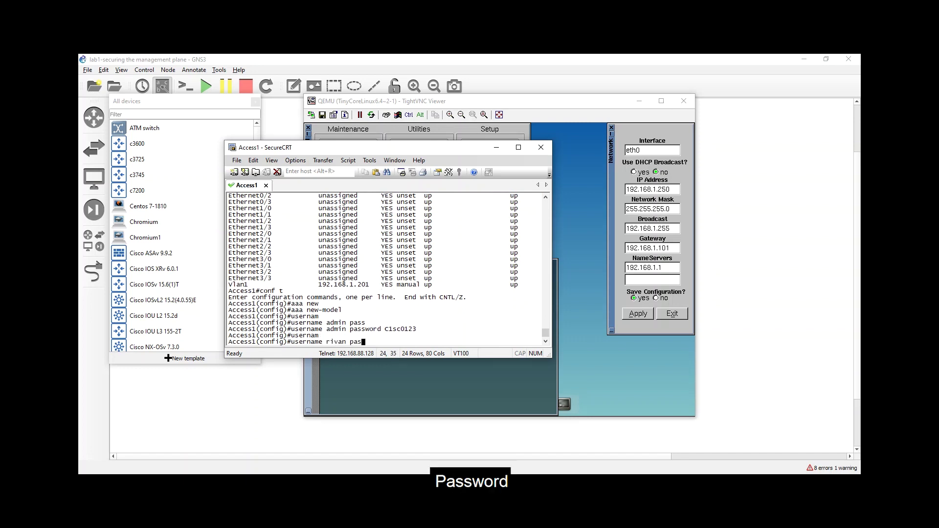
pyautogui.press('Tab')
pyautogui.write('C1sc0123')
pyautogui.press('Return')
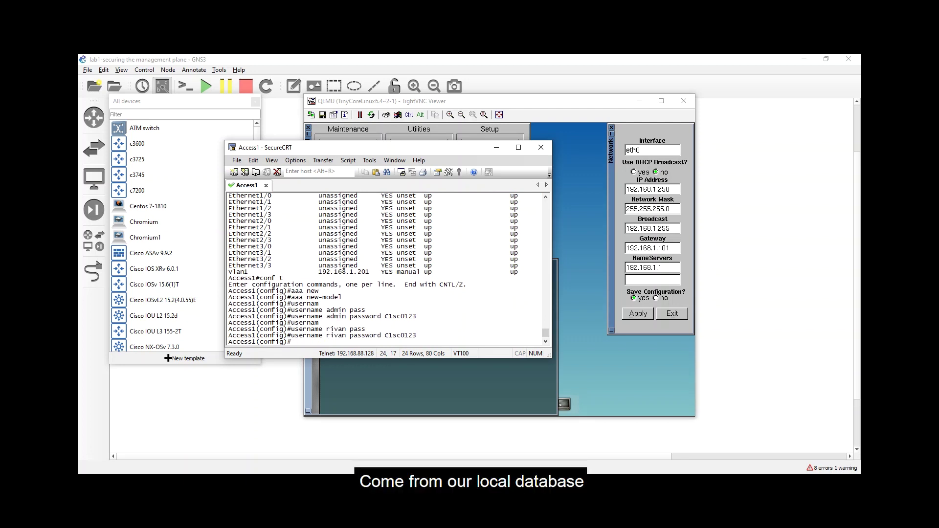
# Apply 'aaa authentication login default local' so logins use the local user database
pyautogui.write('aaa authen')
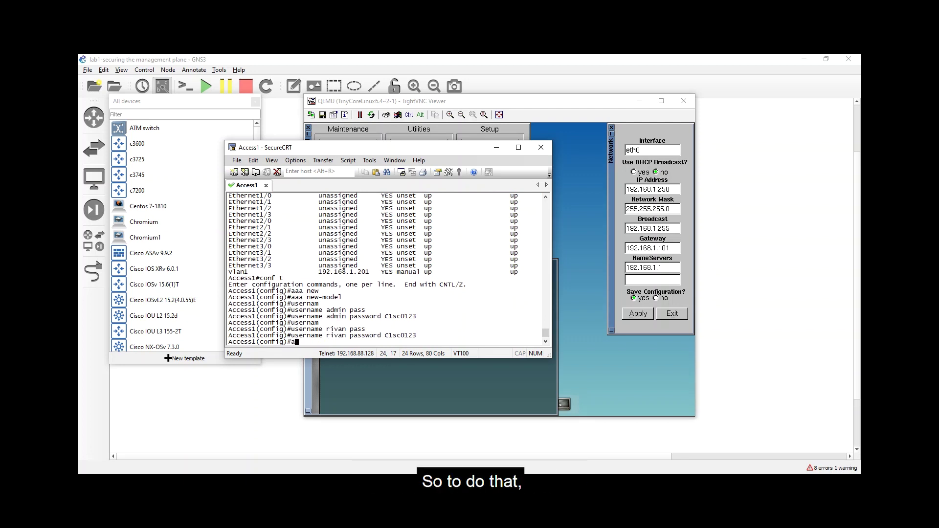
pyautogui.press('Tab')
pyautogui.write('login')
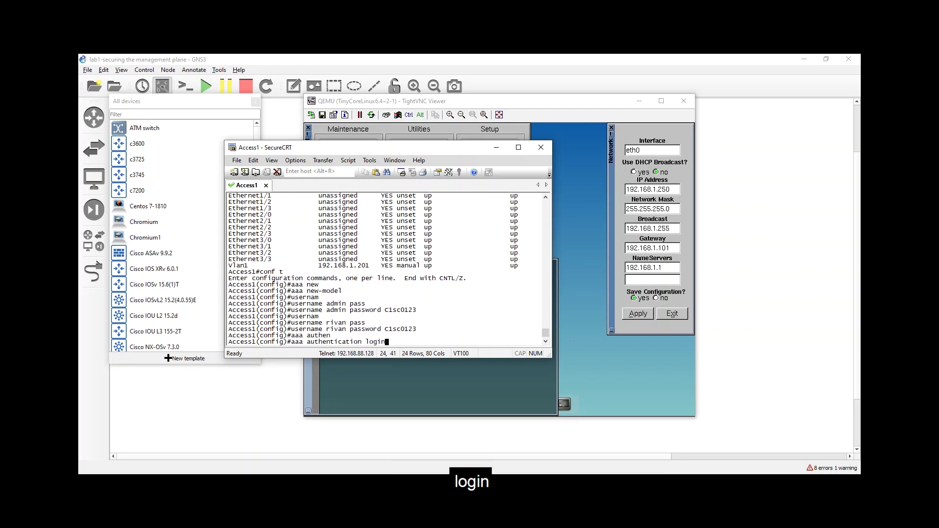
pyautogui.press('Tab')
pyautogui.write('defa')
pyautogui.press('Tab')
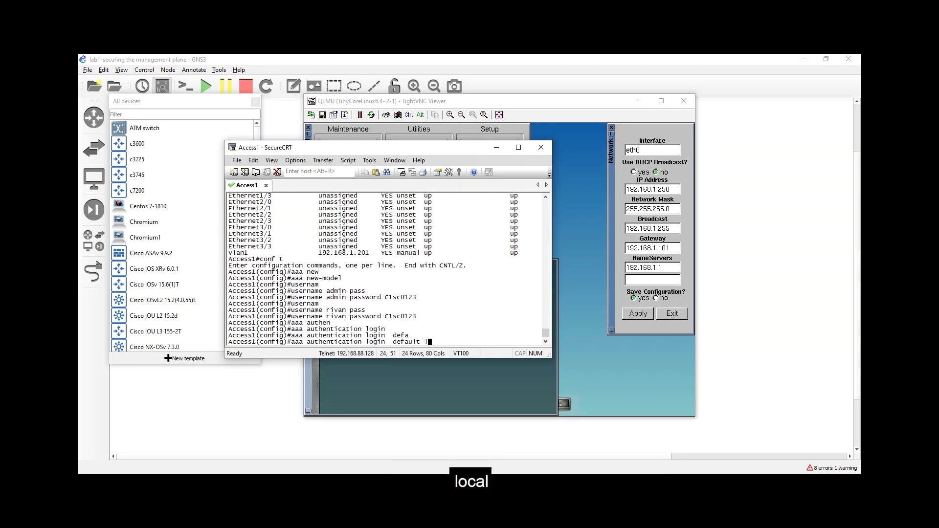
pyautogui.write('local')
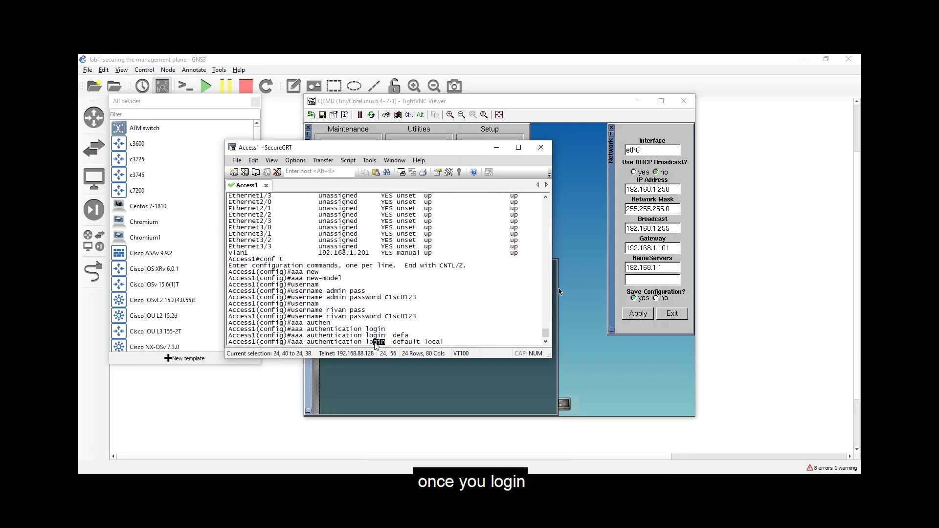
pyautogui.doubleClick(397, 342)
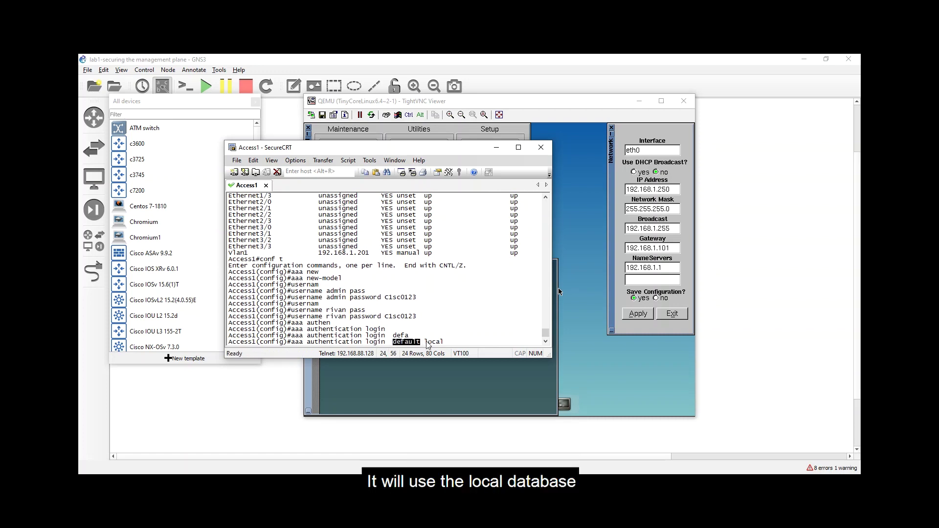
pyautogui.moveTo(424, 344); pyautogui.dragTo(445, 345)
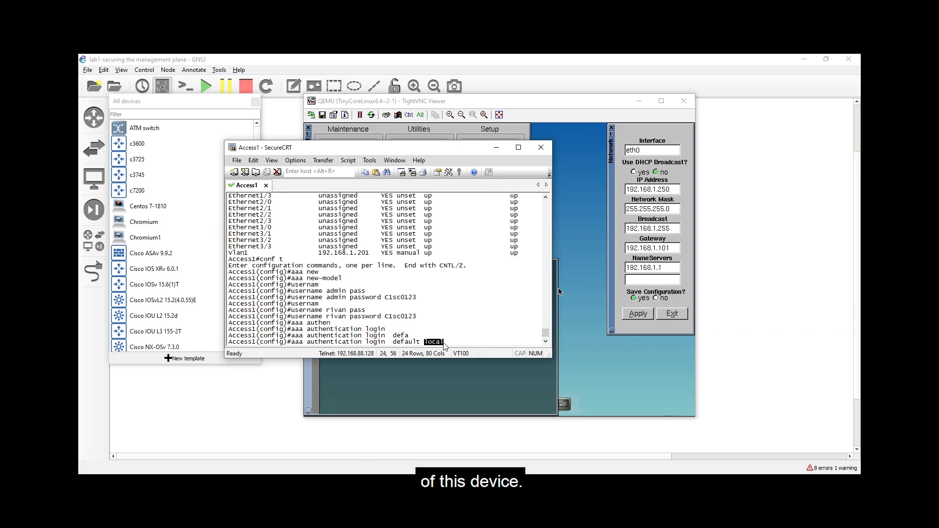
pyautogui.press('Return')
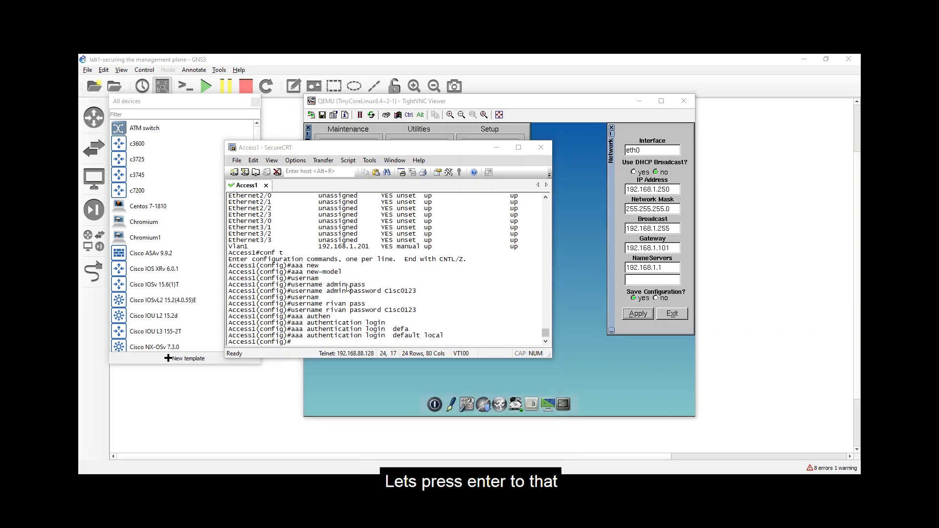
# Start a packet capture on the Access1 e0/2 to TinyCore link with default capture settings
pyautogui.click(273, 398)
pyautogui.click(398, 336)
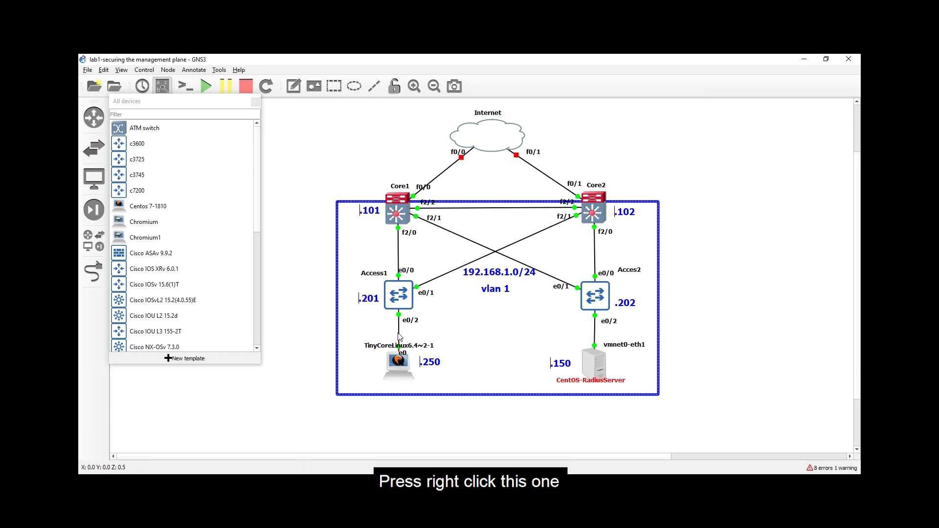
pyautogui.rightClick(399, 336)
pyautogui.click(418, 340)
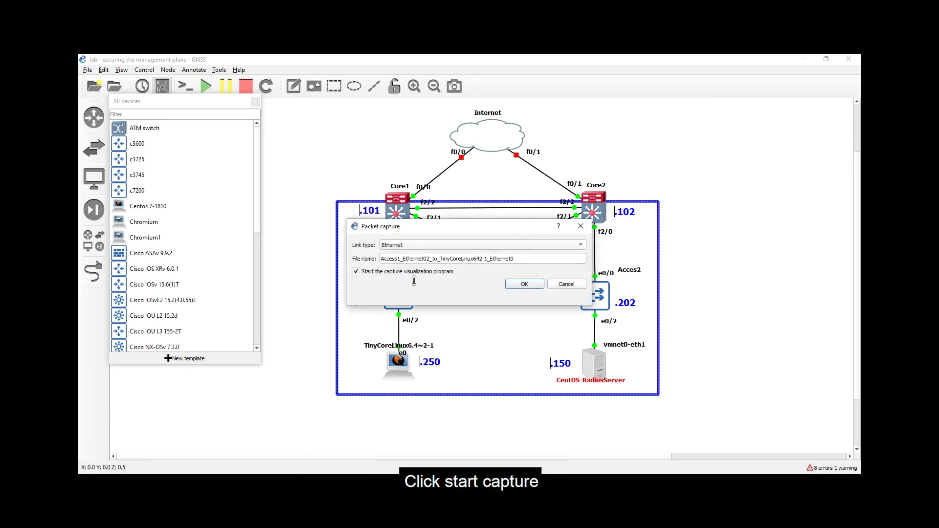
pyautogui.click(521, 284)
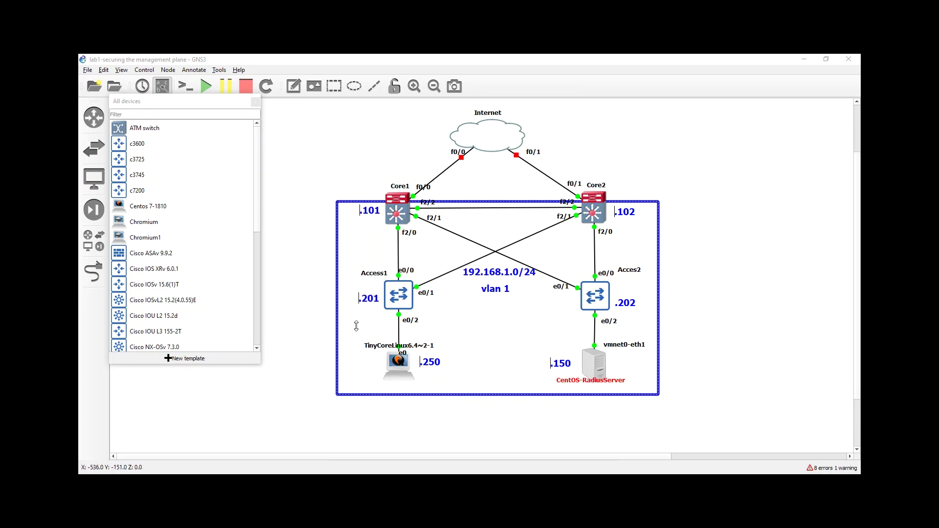
pyautogui.click(316, 321)
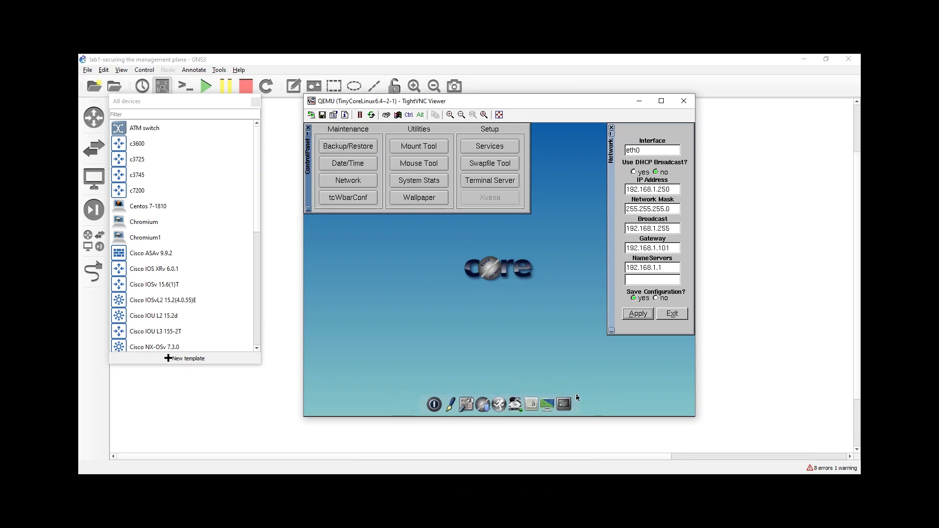
# From a TinyCore terminal, telnet to 192.168.1.201 and enter username rivan
pyautogui.click(562, 403)
pyautogui.write('telnet ')
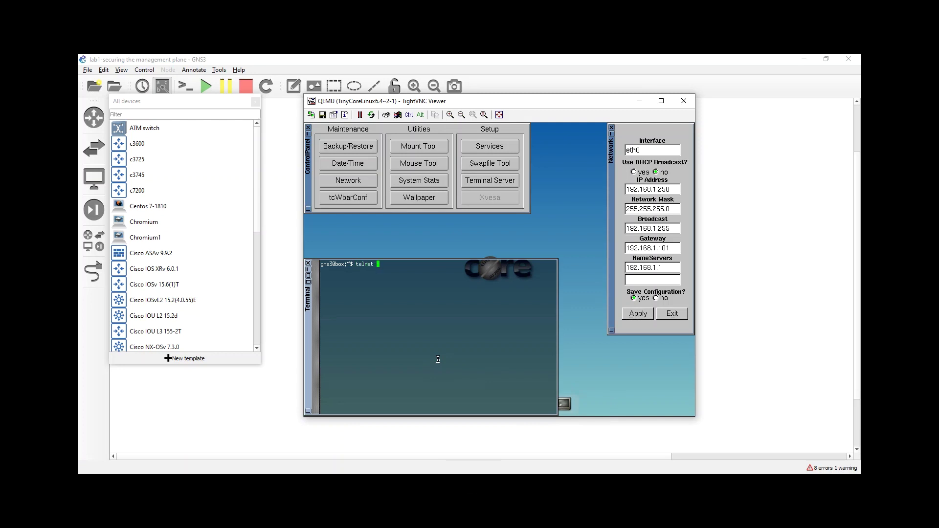
pyautogui.write('192.168.1.201')
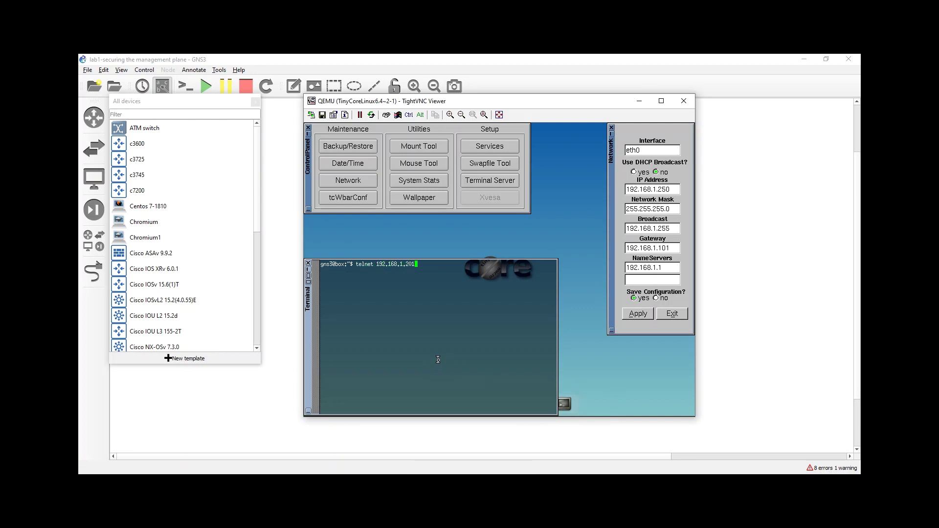
pyautogui.press('Return')
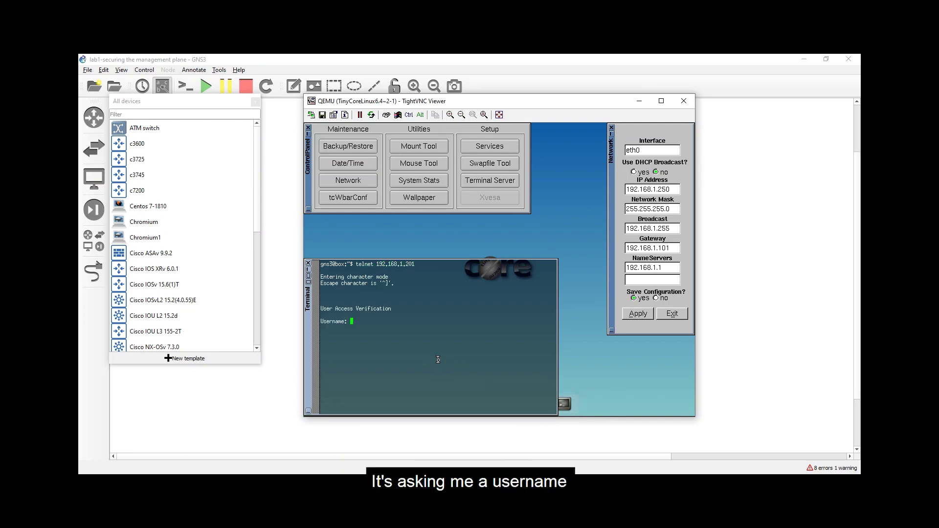
pyautogui.write('rivan')
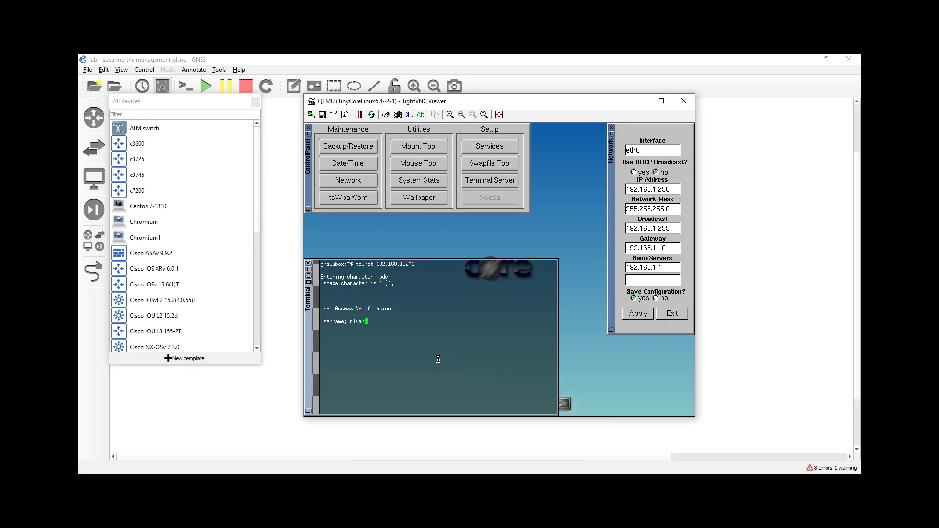
pyautogui.press('Return')
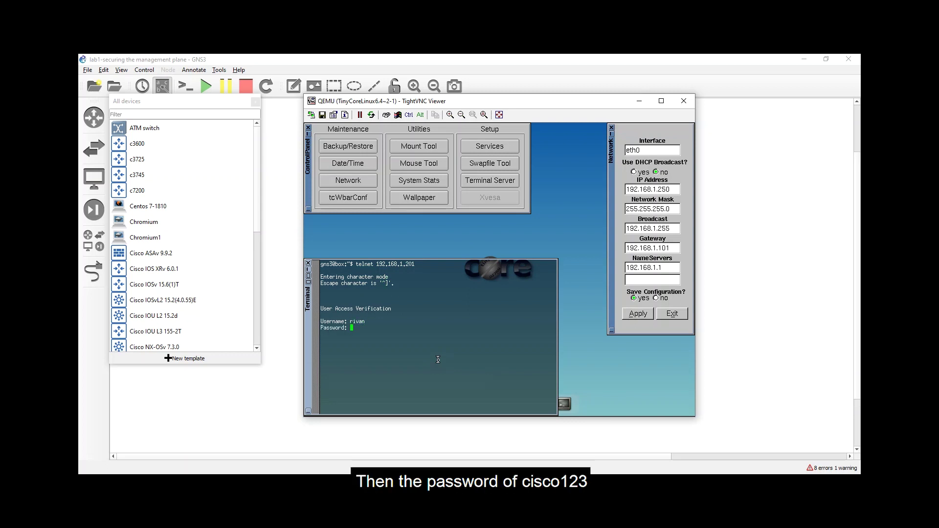
# Enter the password, go to enable mode, and enter 'config t' on Access1
pyautogui.press('Return')
pyautogui.write('en')
pyautogui.press('Return')
pyautogui.press('Return')
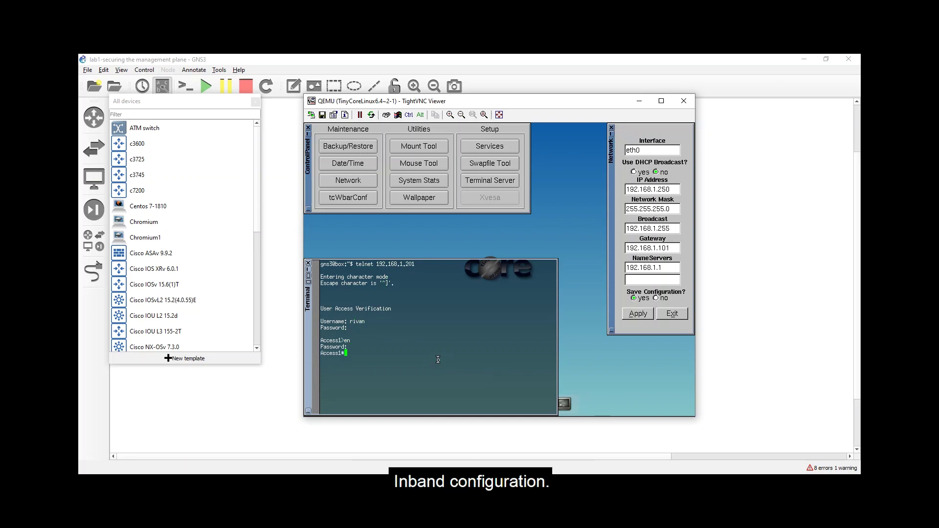
pyautogui.write('config t')
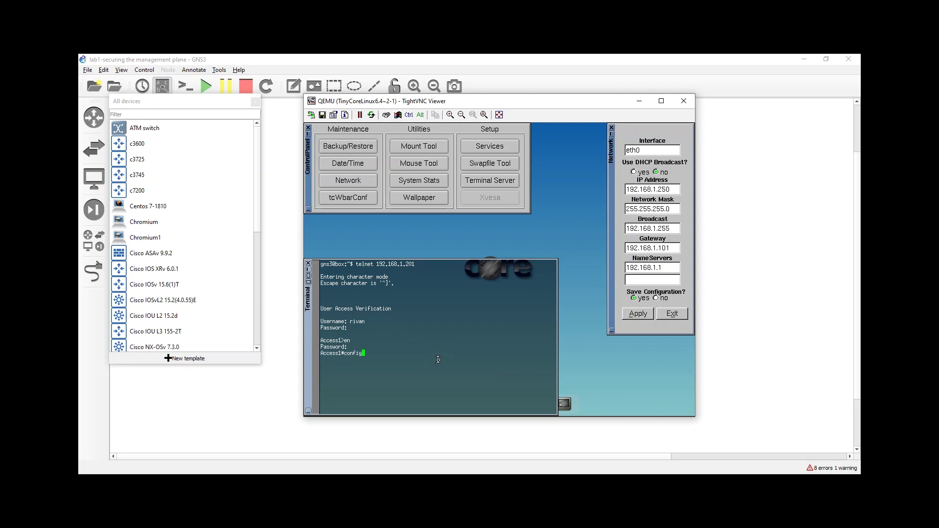
pyautogui.press('Return')
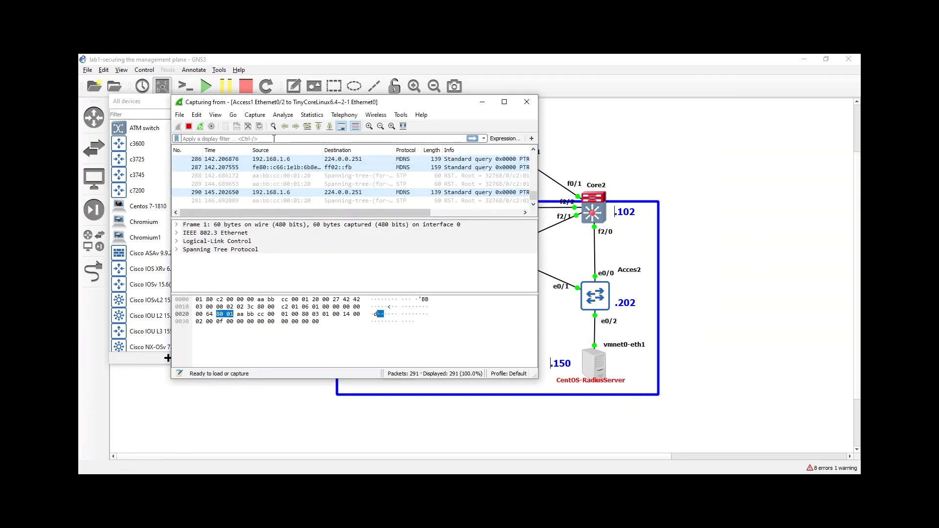
# Filter Wireshark to telnet packets and follow the Telnet session's TCP stream
pyautogui.click(271, 138)
pyautogui.write('telnet')
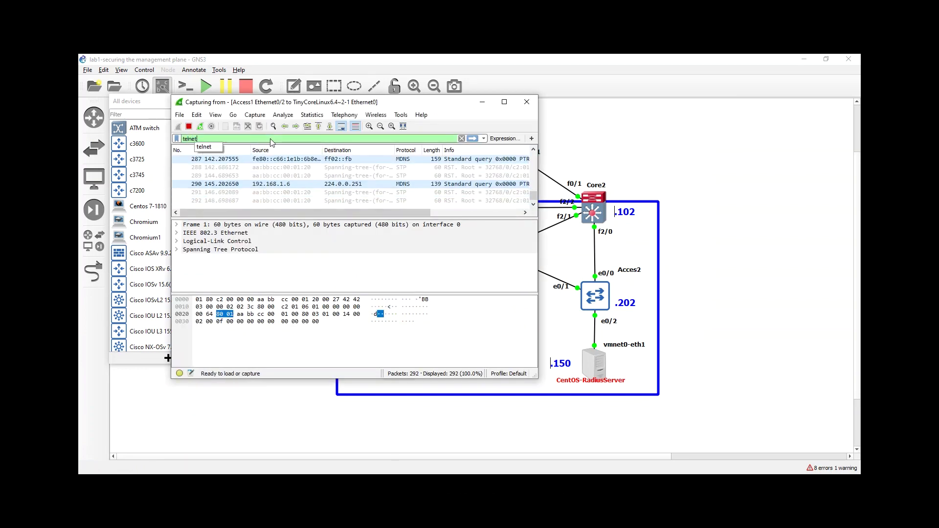
pyautogui.press('Return')
pyautogui.rightClick(285, 159)
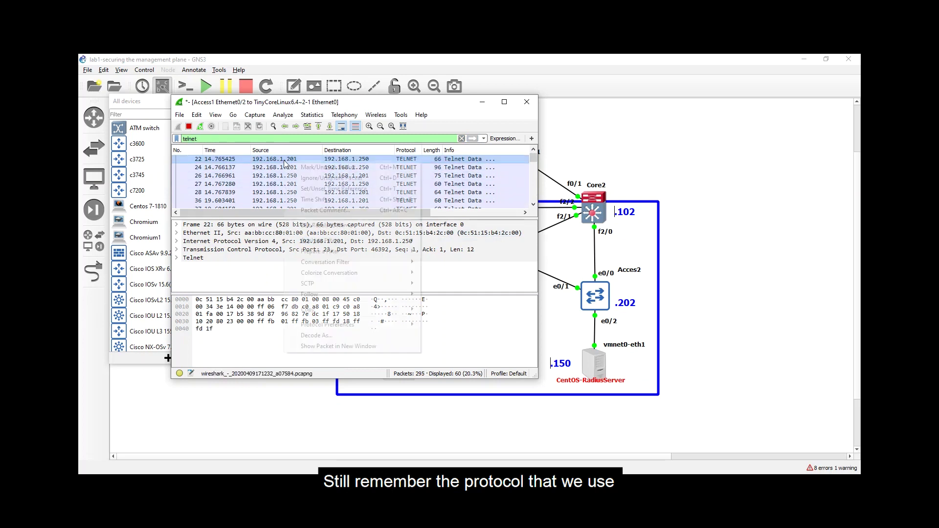
pyautogui.moveTo(323, 294)
pyautogui.click(440, 293)
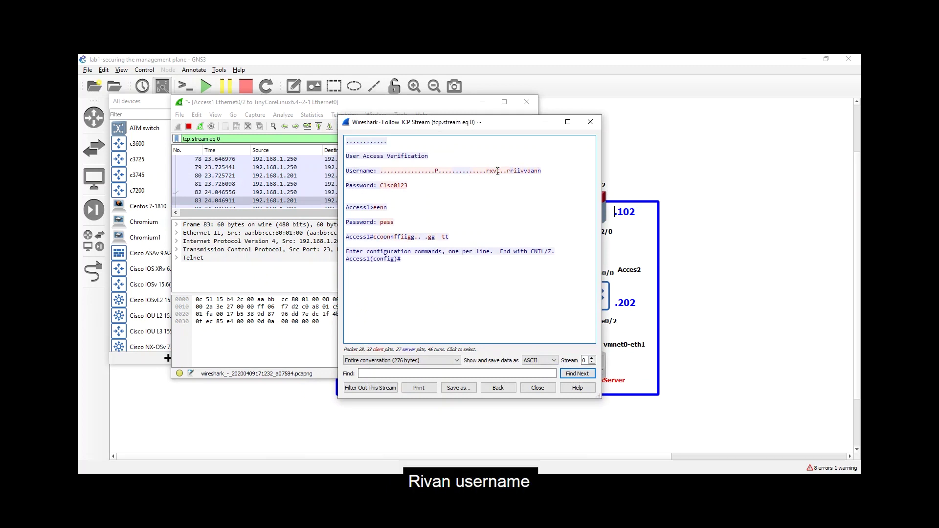
# Highlight the cleartext login and enable passwords in the followed stream
pyautogui.moveTo(408, 185); pyautogui.dragTo(381, 185)
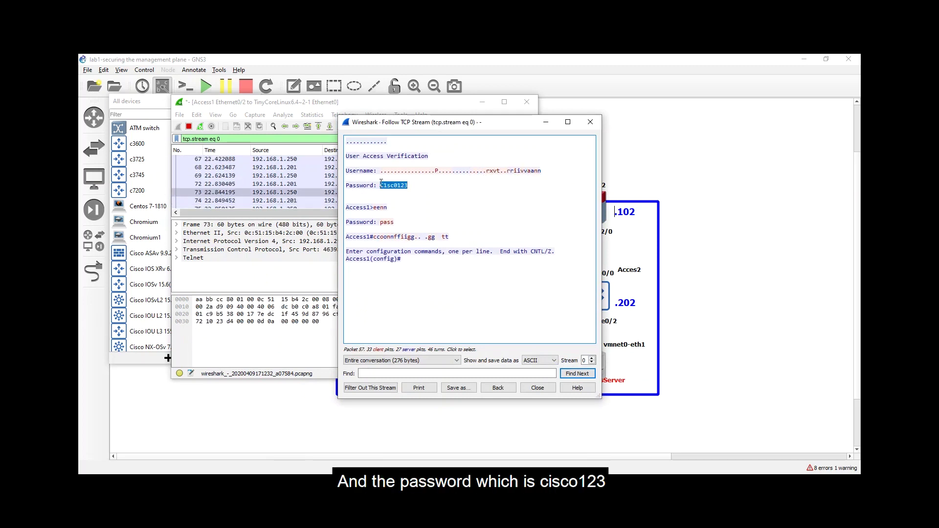
pyautogui.doubleClick(386, 222)
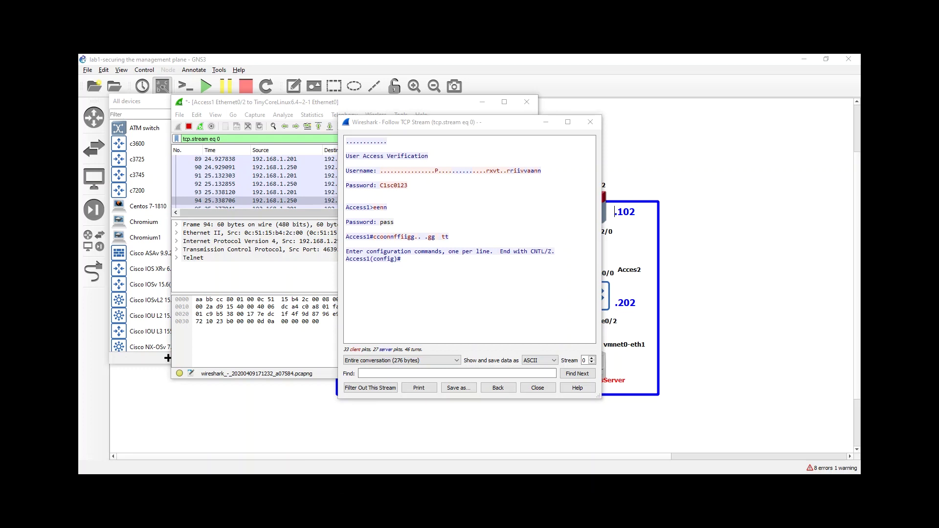
pyautogui.hotkey('alt', 'Tab')
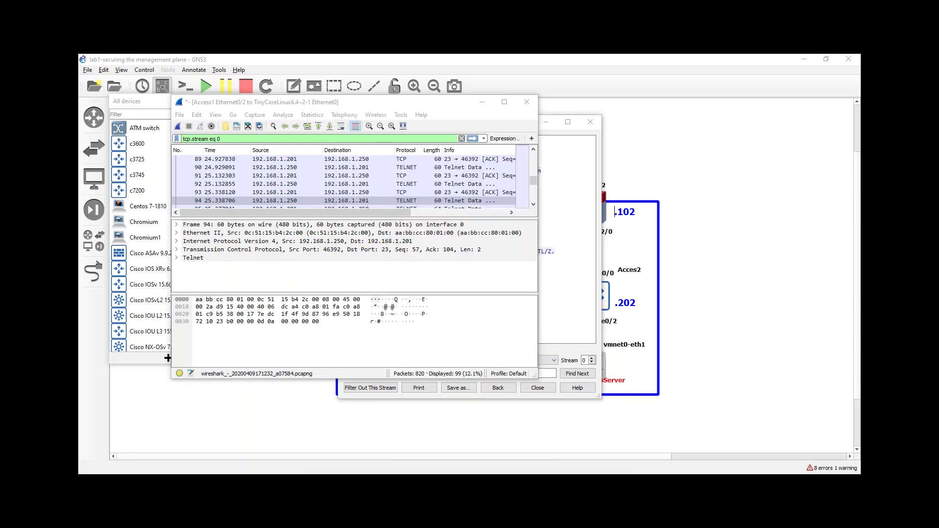